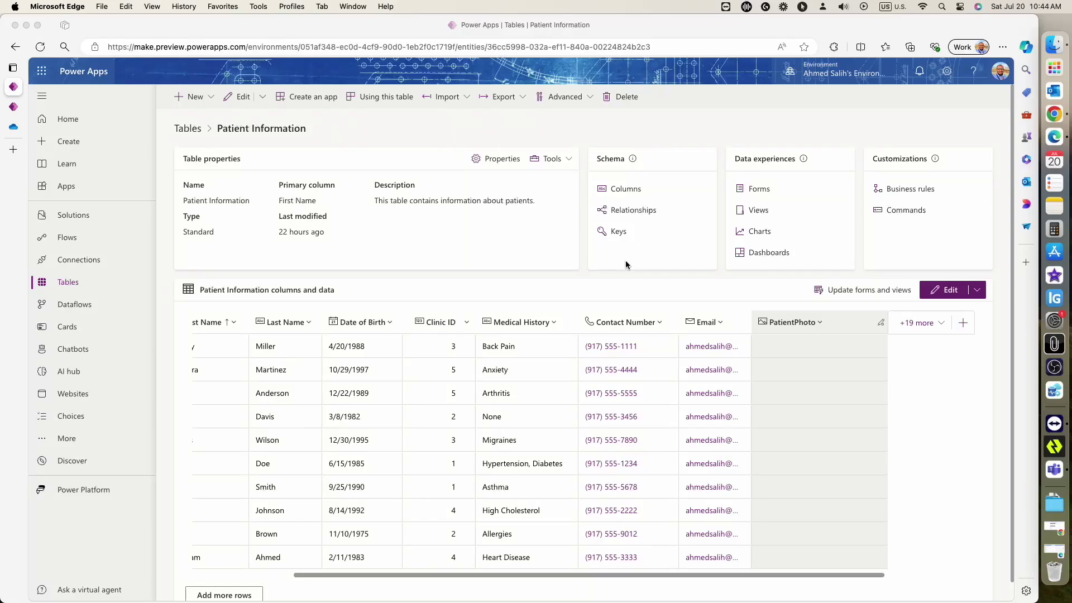
click(697, 101)
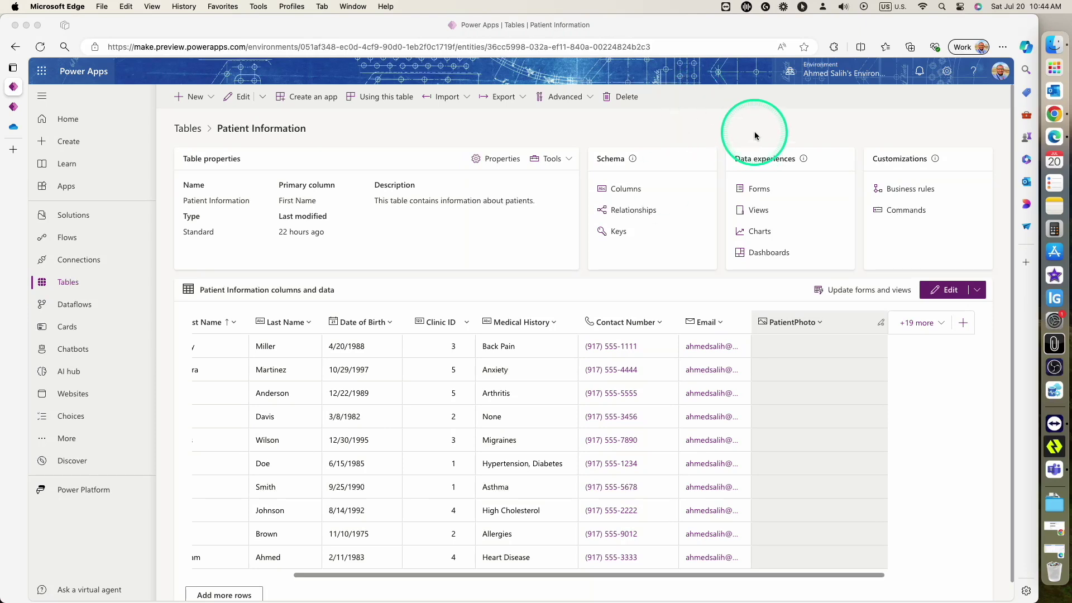
click(663, 575)
mouse_move(664, 577)
mouse_down()
mouse_move(518, 580)
mouse_move(655, 585)
mouse_up()
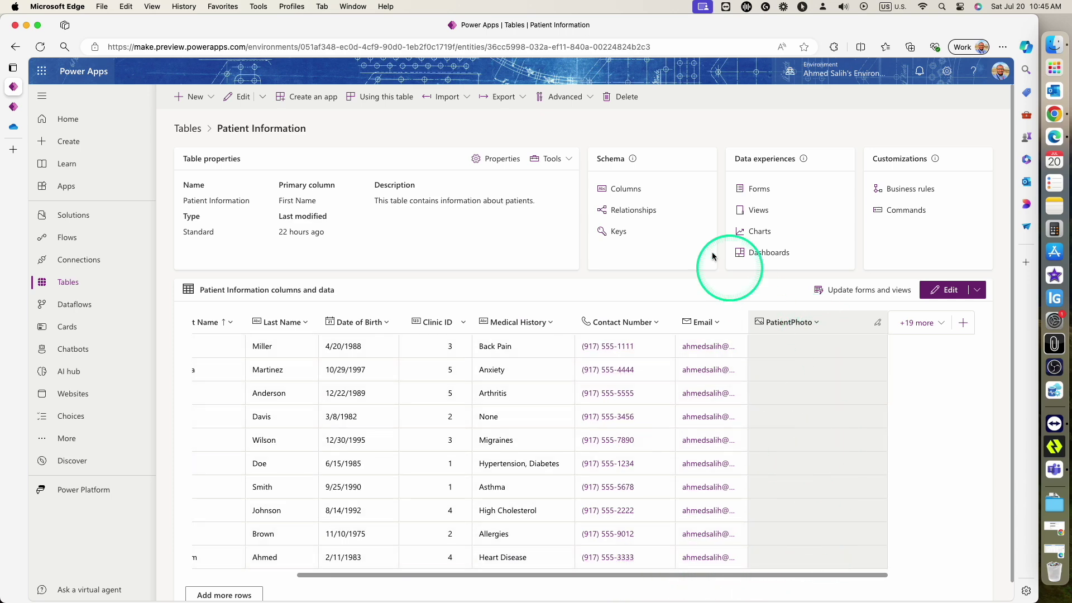
- Open the Patient Information table's column list and filter it to columns whose Name contains "kms"
click(632, 197)
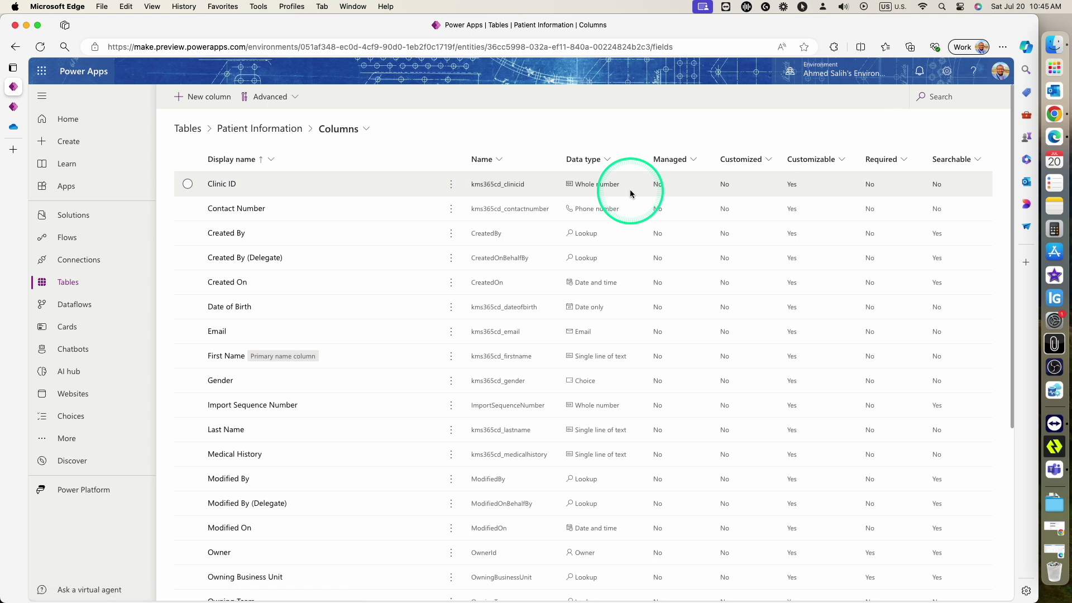
click(496, 165)
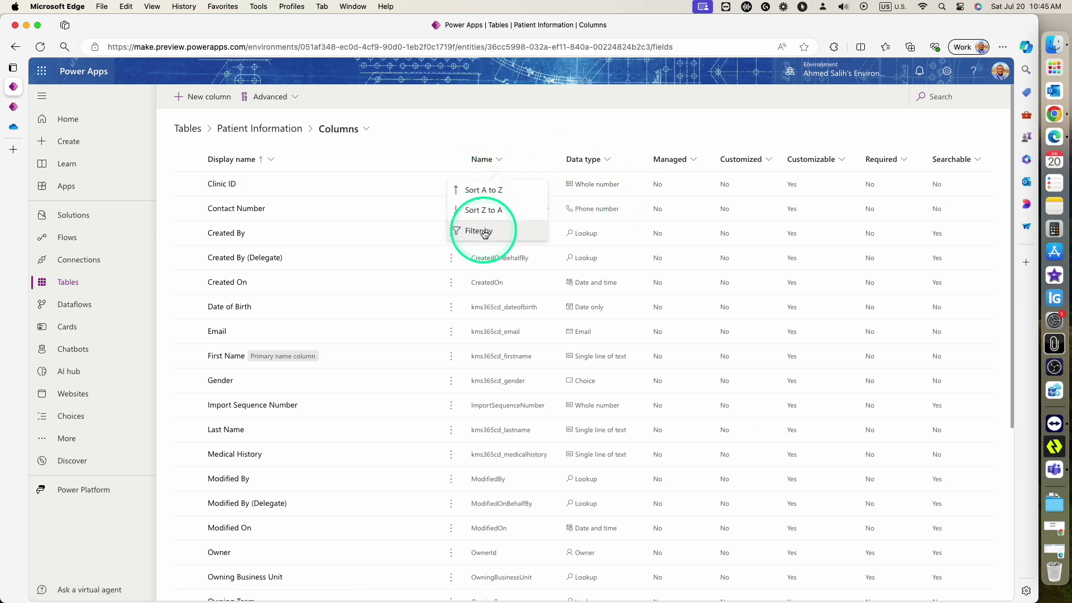
click(494, 232)
text(km)
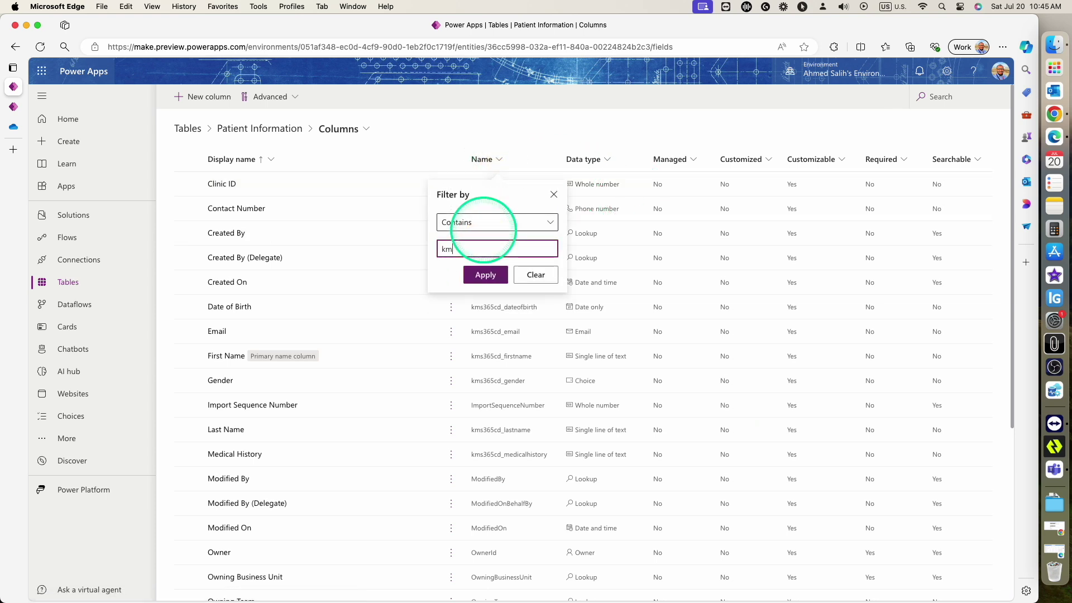
text(s)
key(Return)
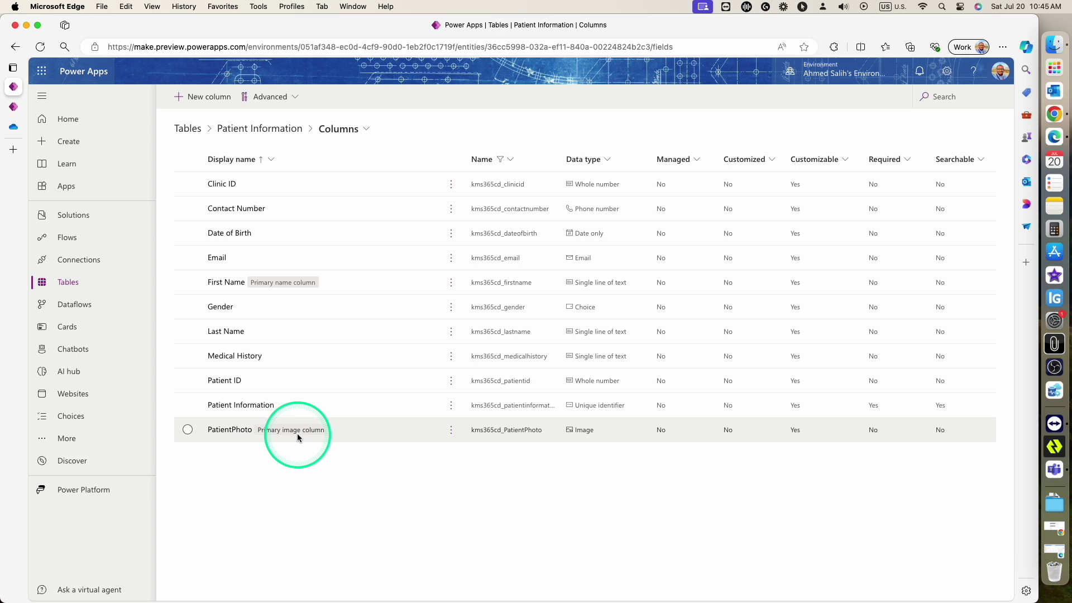
- Review the PatientPhoto column's settings, including its advanced options, and close them without making changes
click(451, 430)
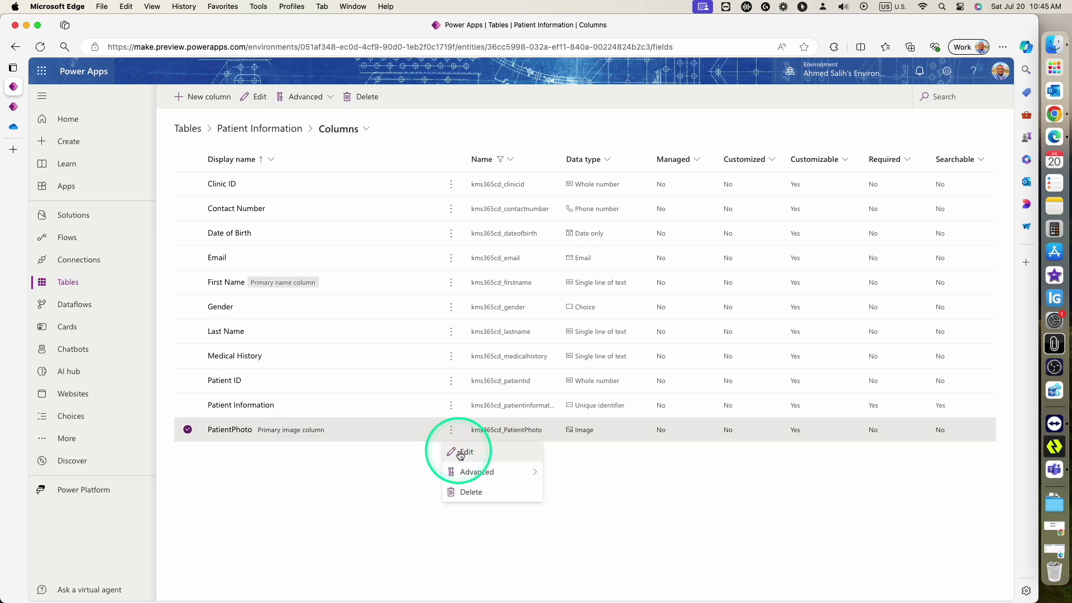
click(460, 455)
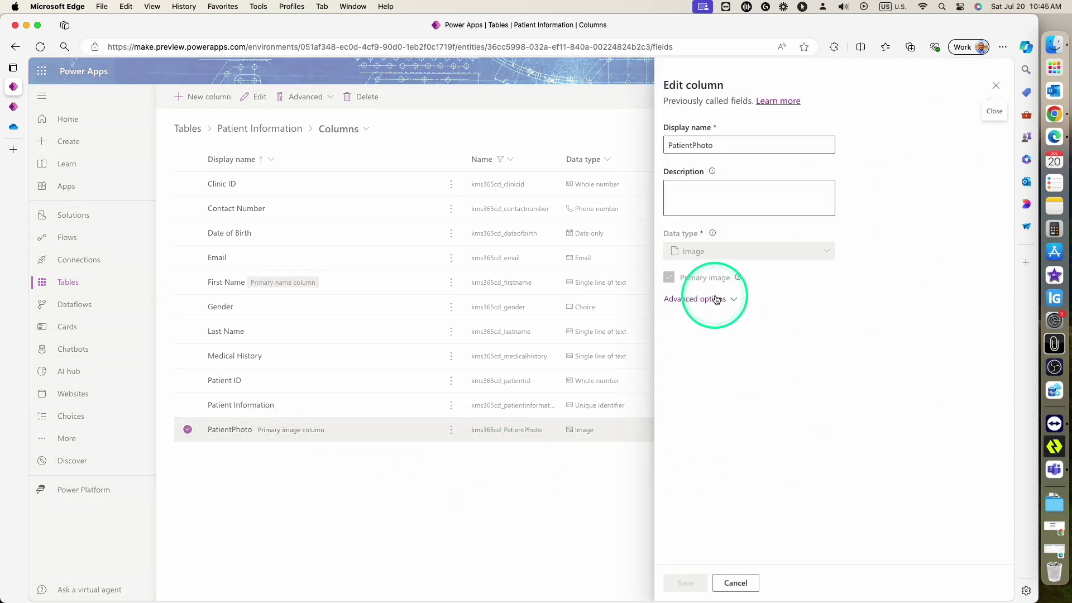
click(720, 307)
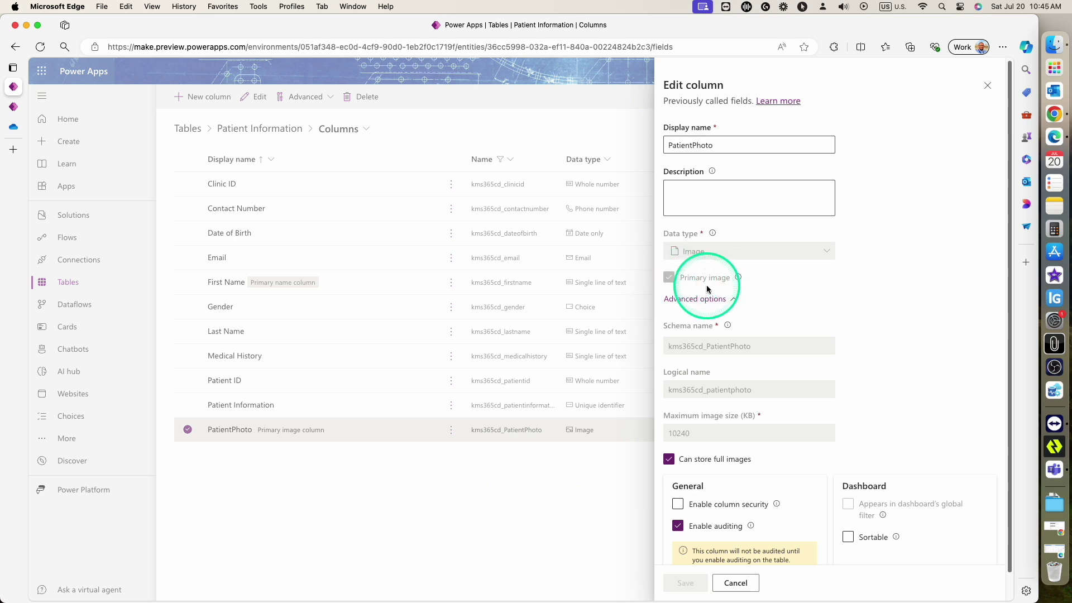
scroll(707, 289, down, 1)
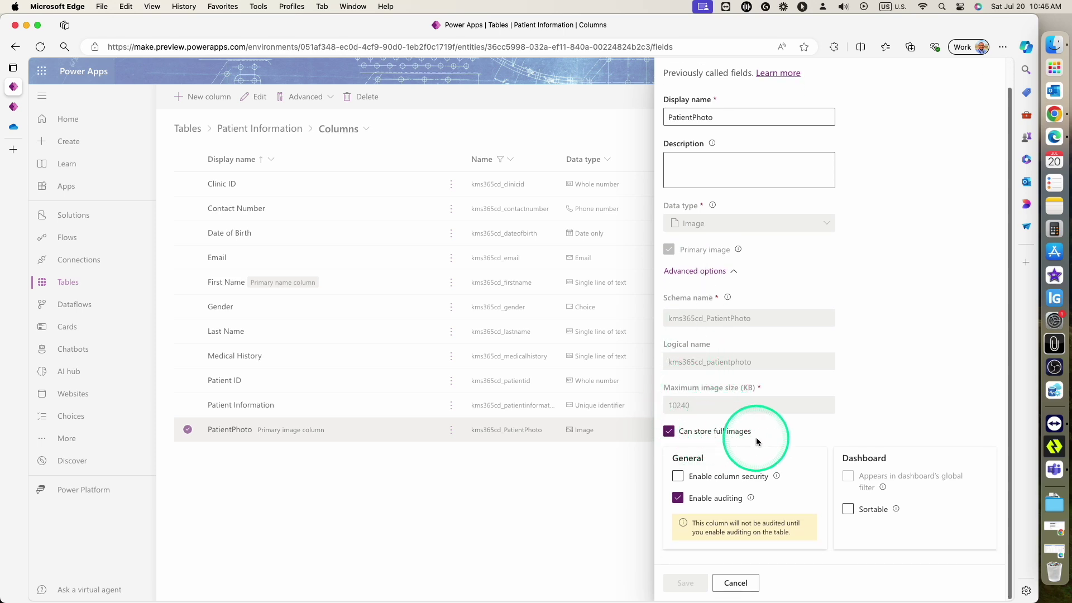
scroll(765, 427, up, 1)
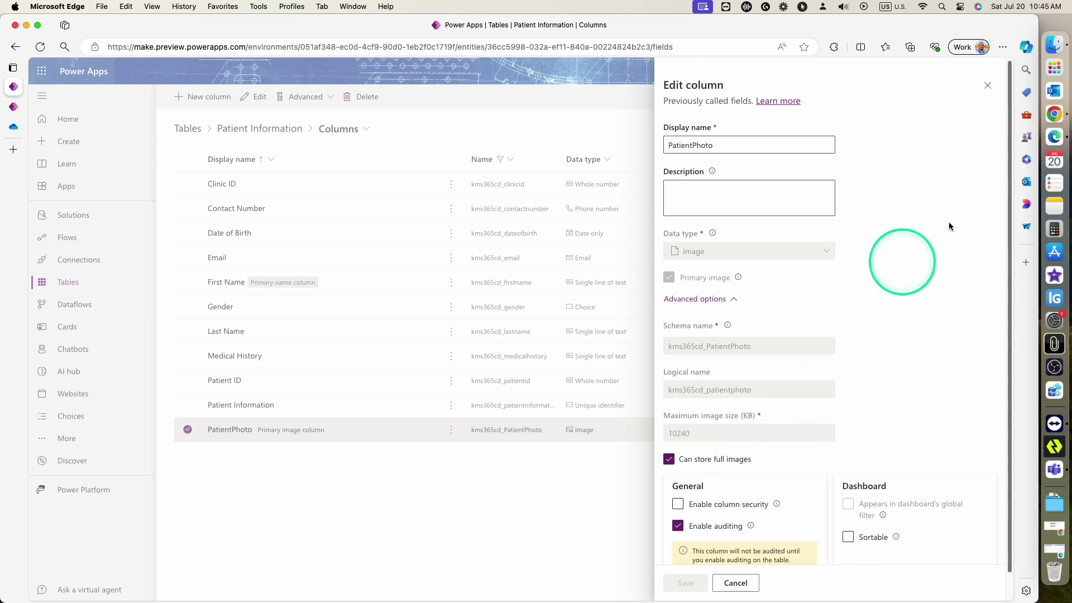
click(987, 86)
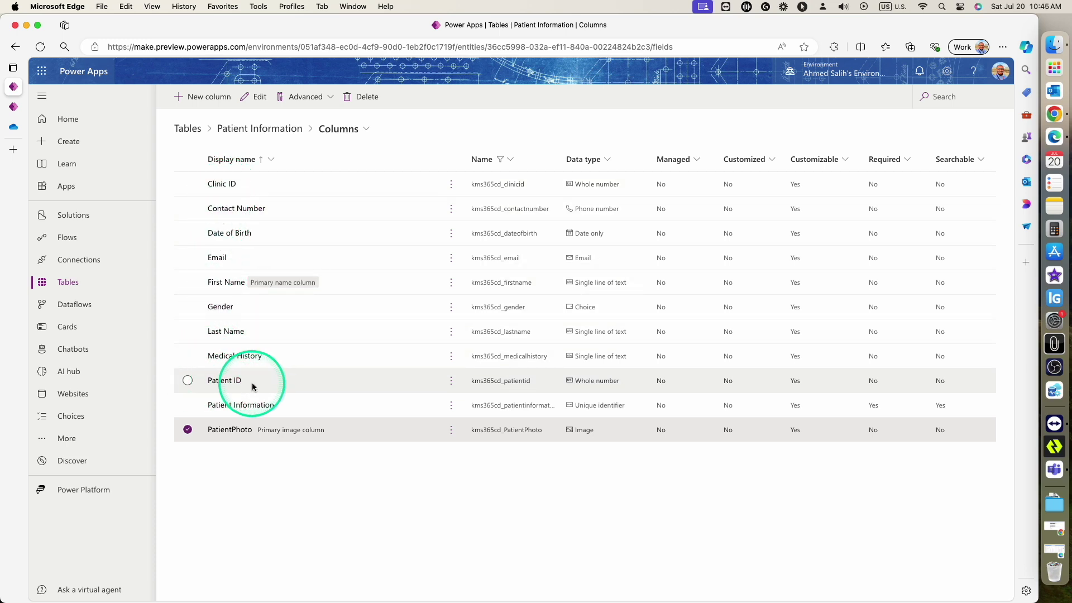
- Switch to the Patient Information data editor and sort the rows by Patient ID from smaller to larger
click(13, 107)
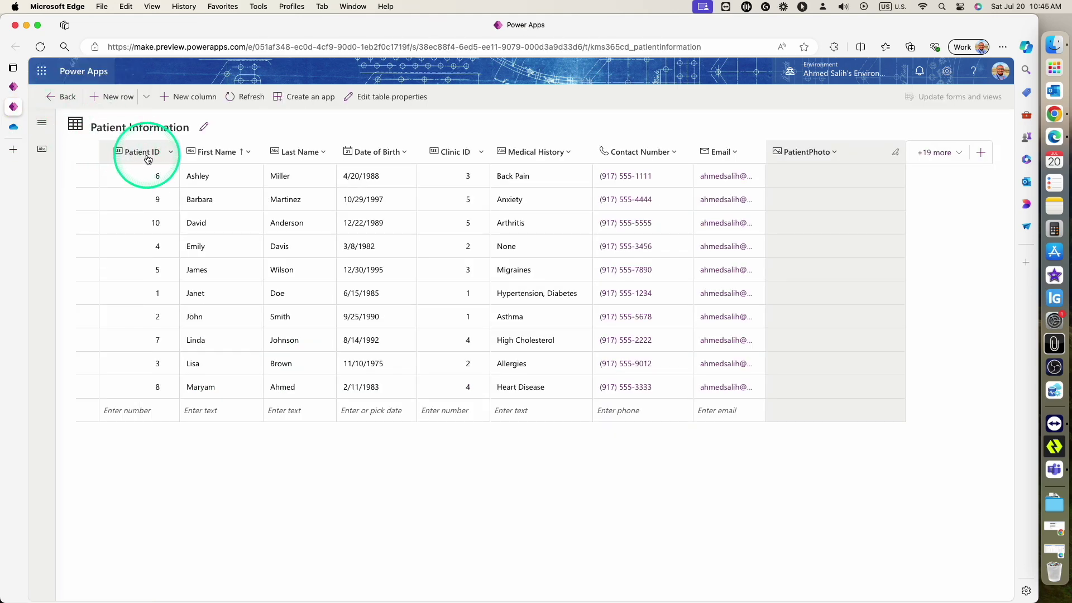
click(168, 153)
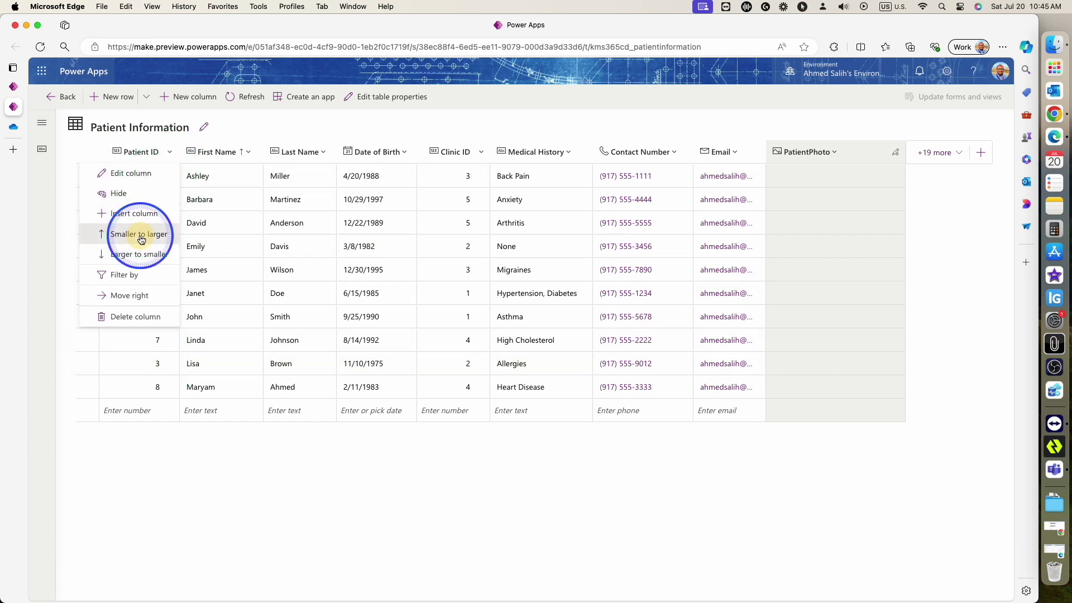
click(141, 239)
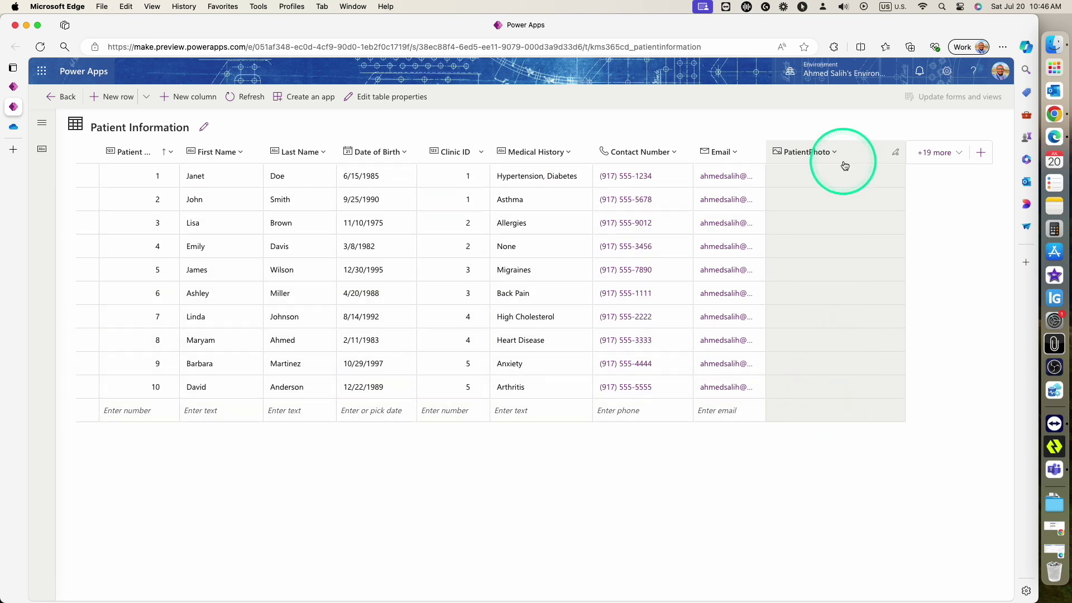
- View the row with Patient ID 1 in its edit form, close the form and finish the row-editing session
click(87, 175)
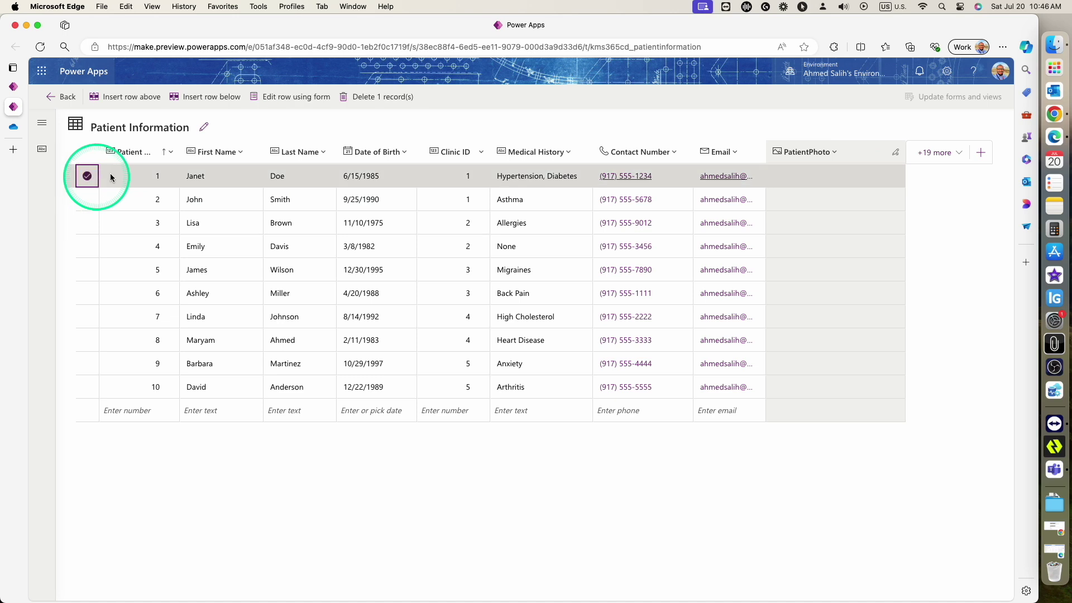
click(304, 97)
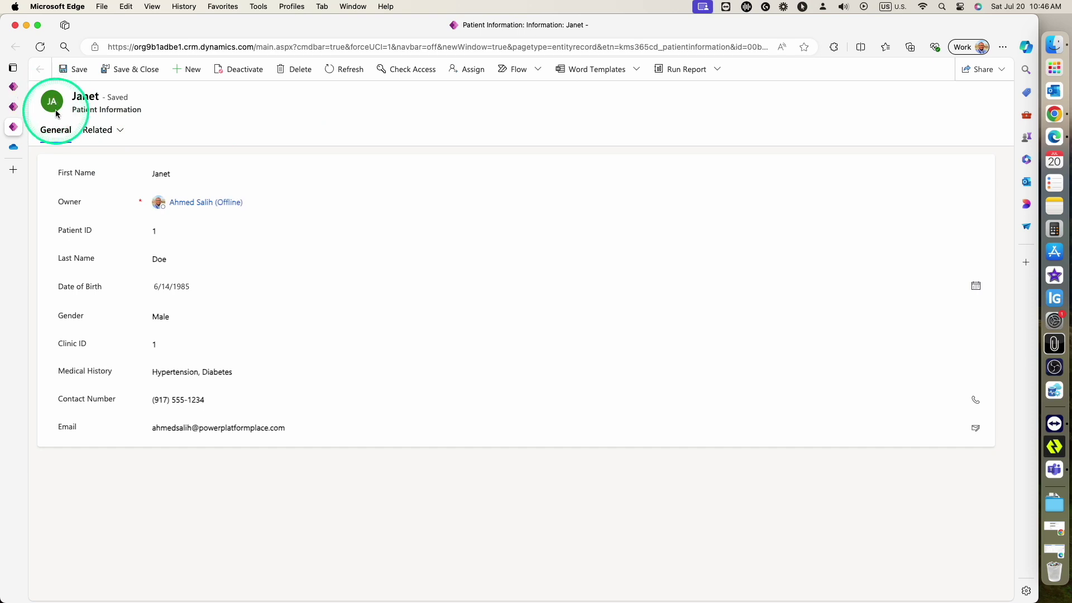
mouse_move(88, 131)
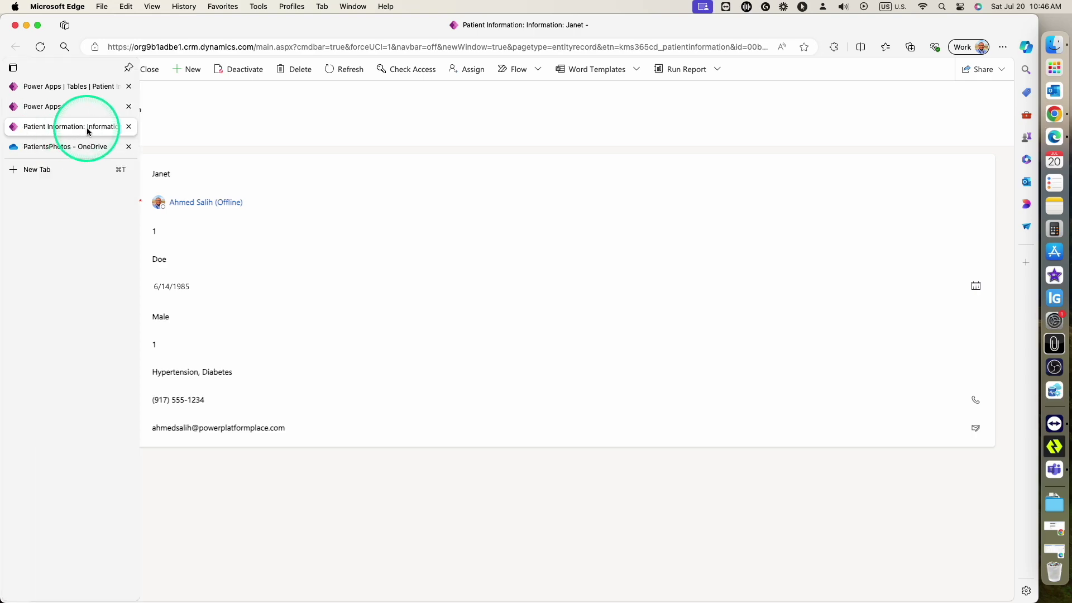
click(128, 126)
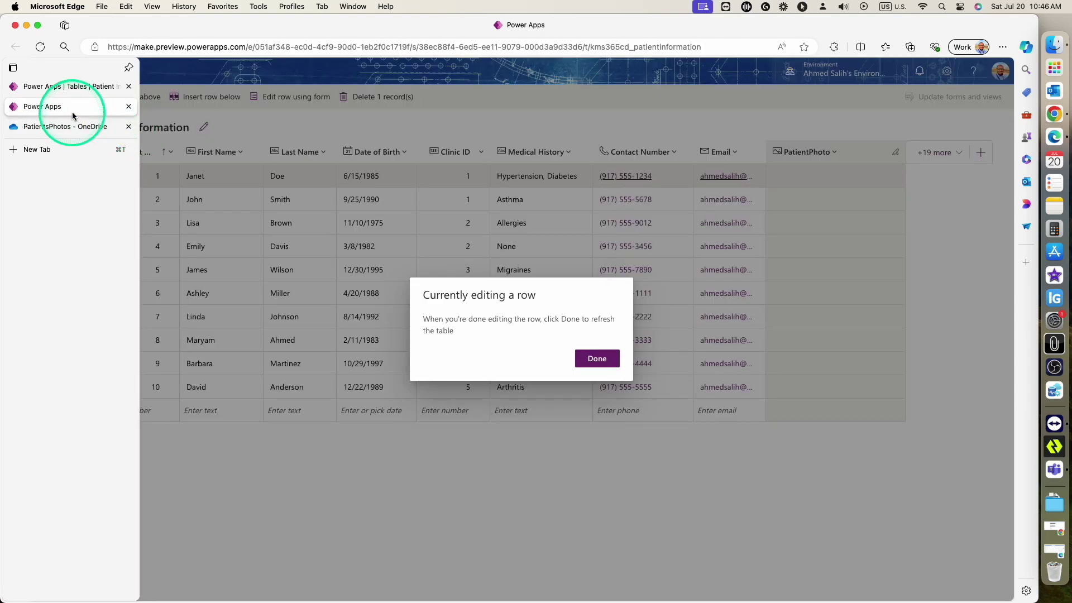
click(595, 358)
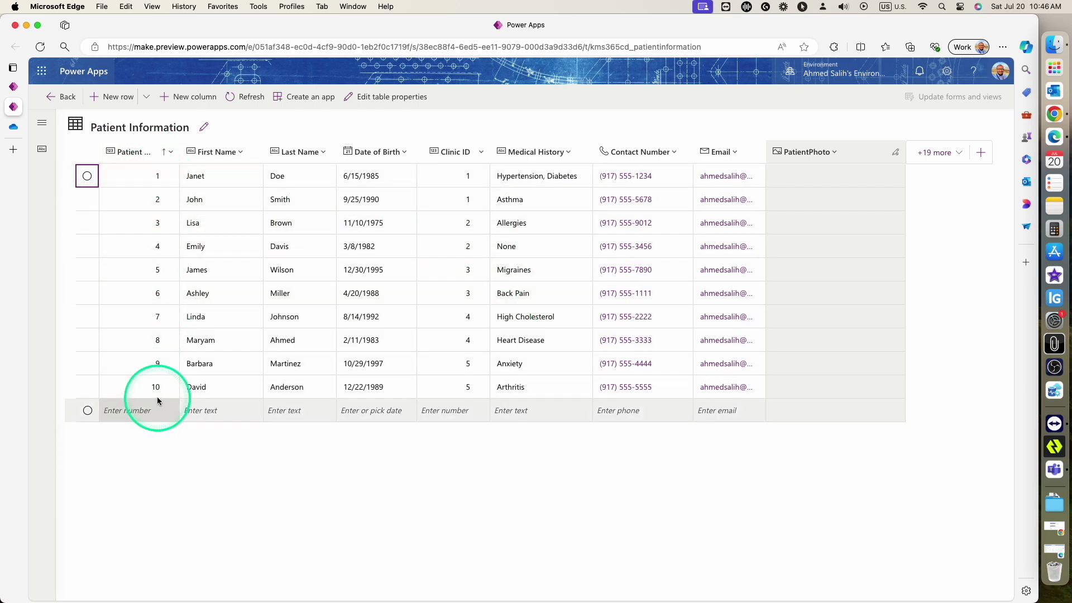
- Switch to the PatientsPhotos folder in OneDrive, show it as tiles, and compare the photo file names with the table's Patient IDs
click(14, 127)
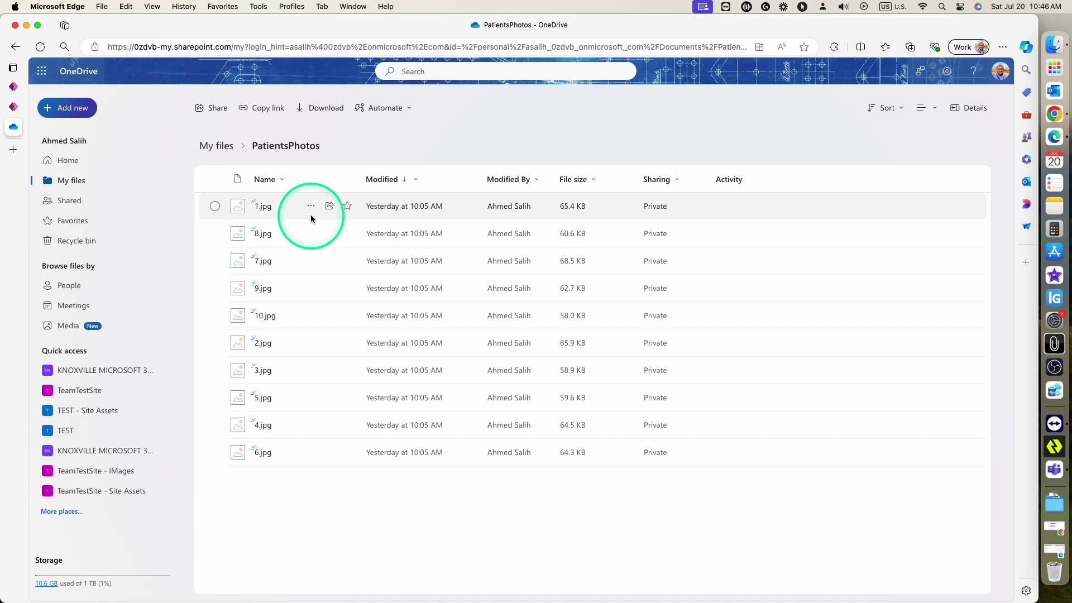
click(926, 116)
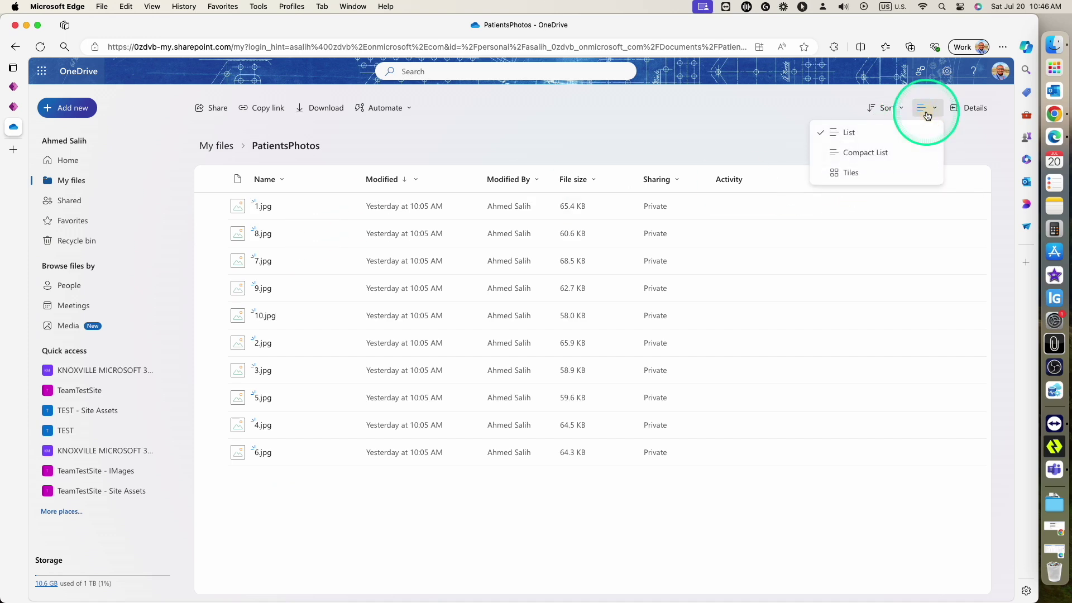
click(876, 170)
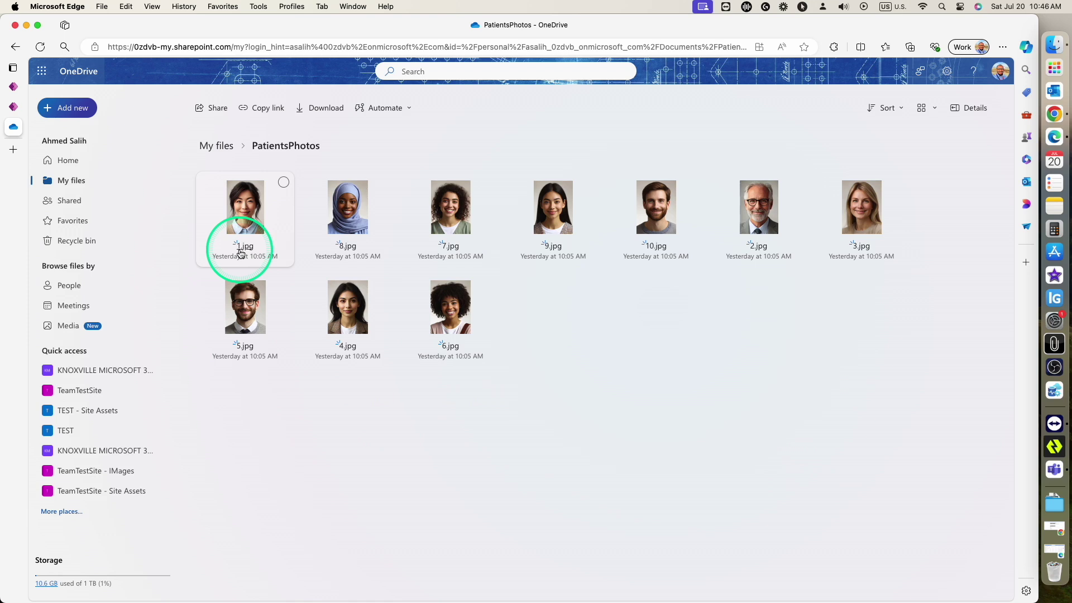
mouse_move(240, 252)
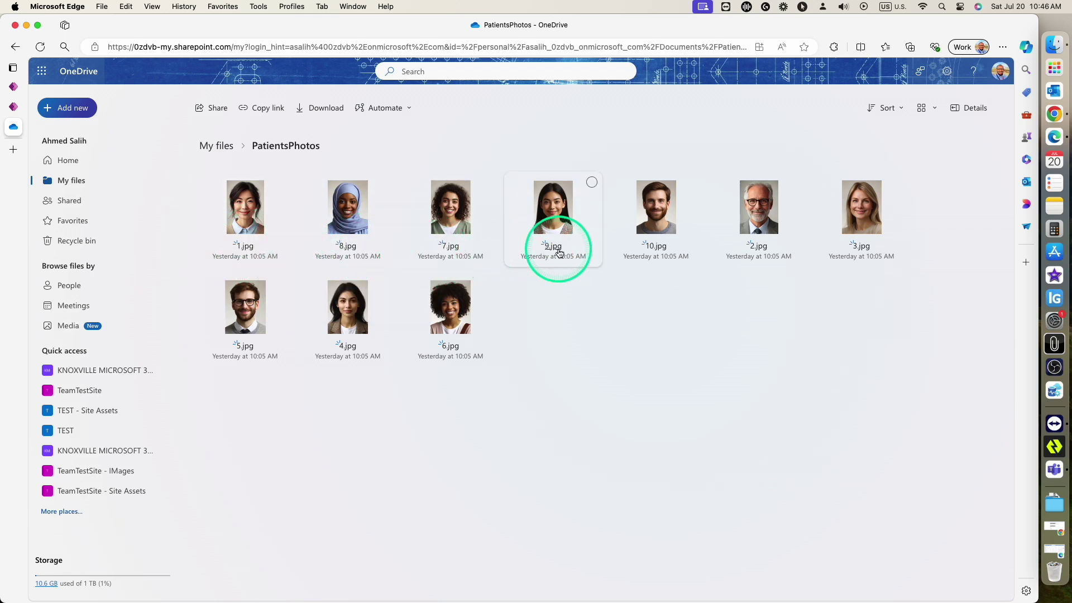
click(33, 106)
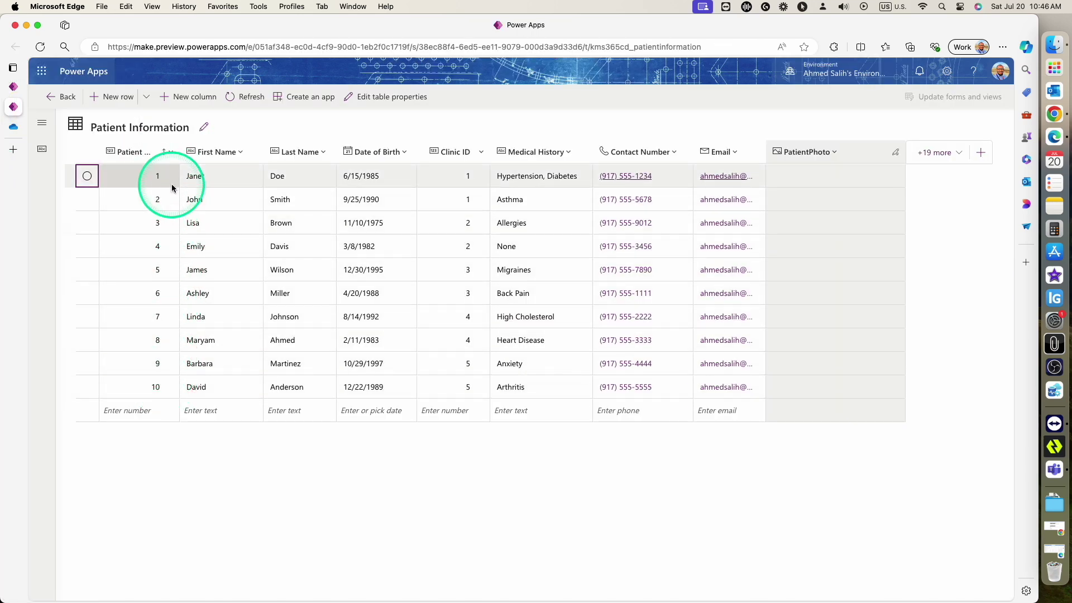
- Open Power Apps in a new browser tab and go to the environment's flows
click(17, 153)
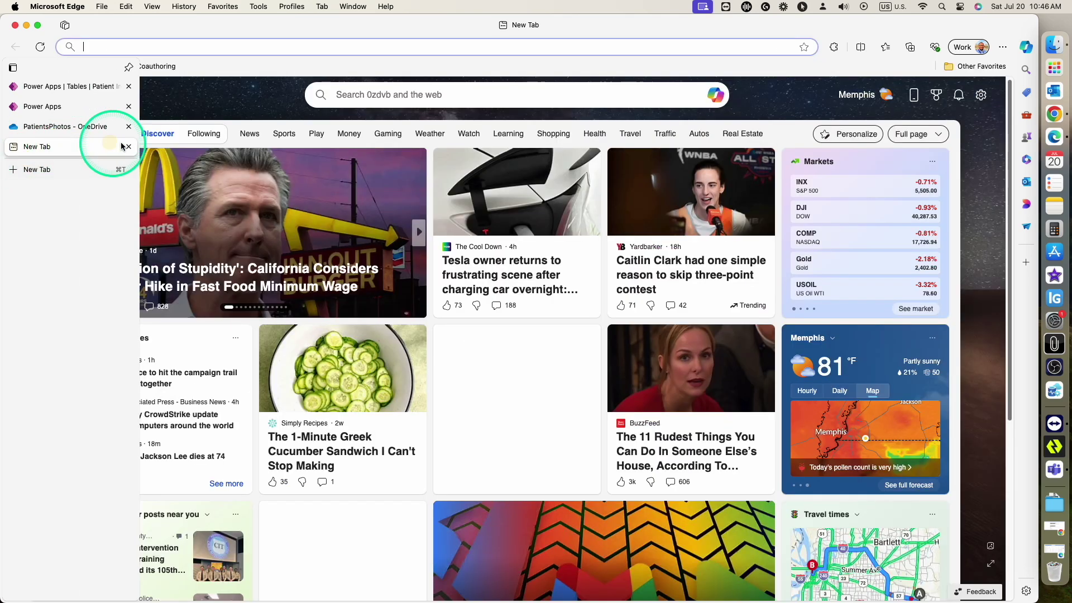
click(122, 146)
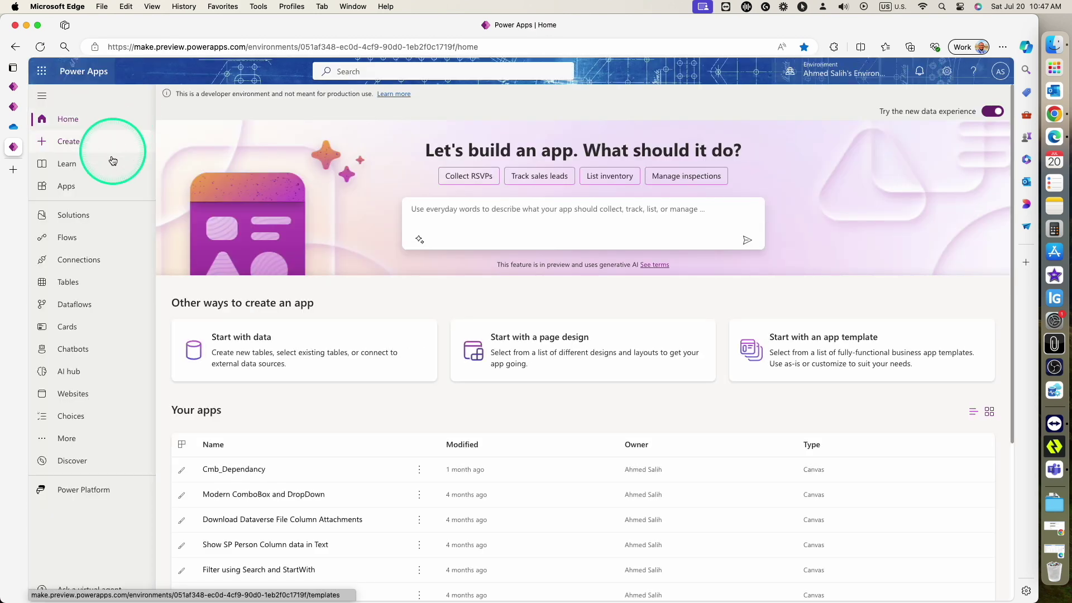
click(88, 240)
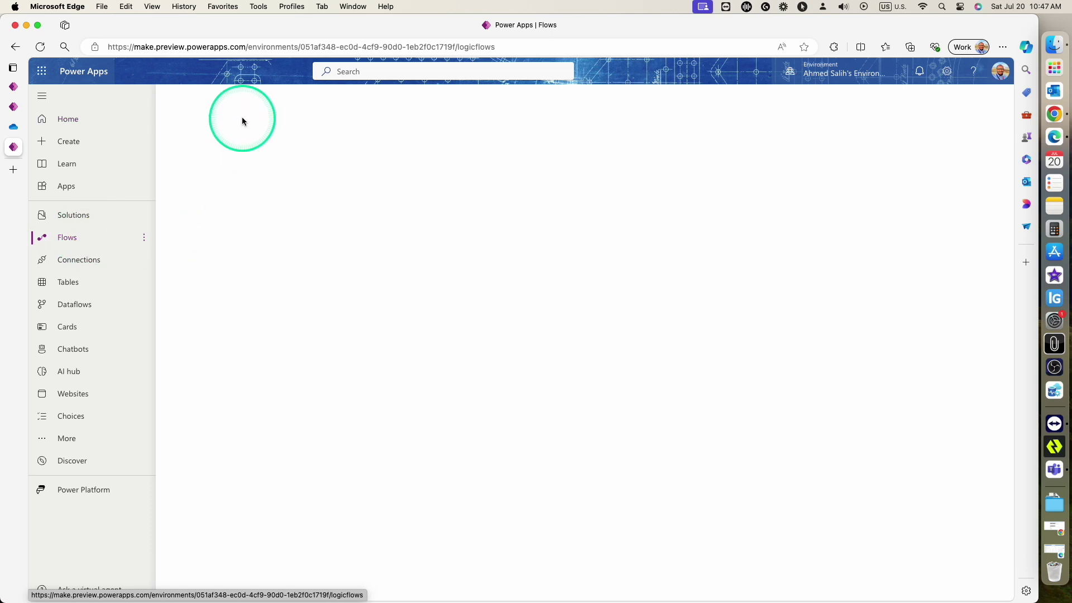
- Create an instant cloud flow named "Upload Patients Photos" that uses the "Manually trigger a flow" trigger
click(210, 97)
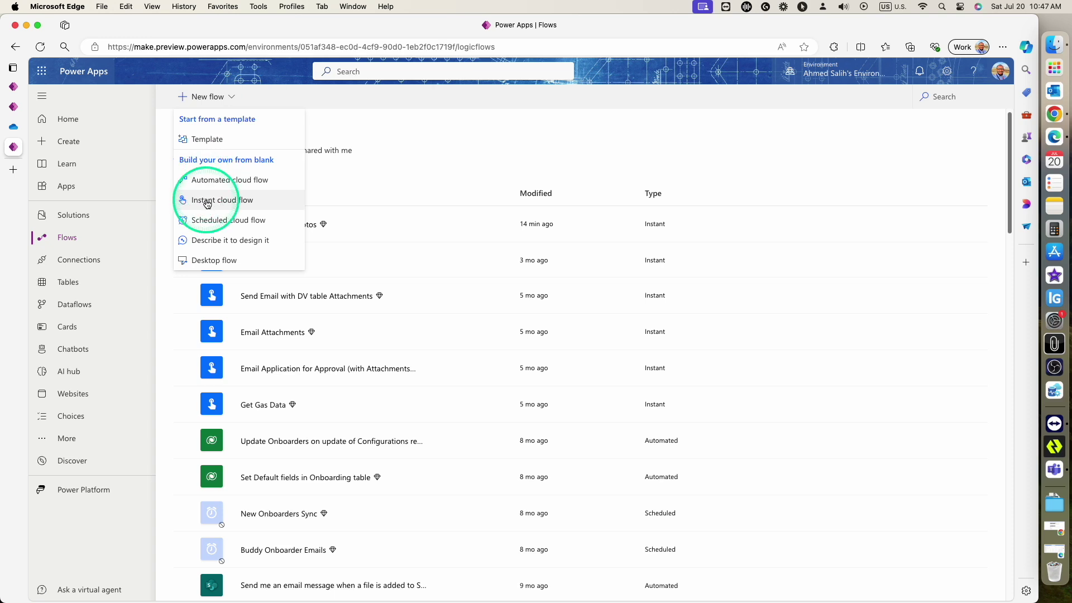
click(215, 199)
click(611, 243)
text(Upload Patients Photos)
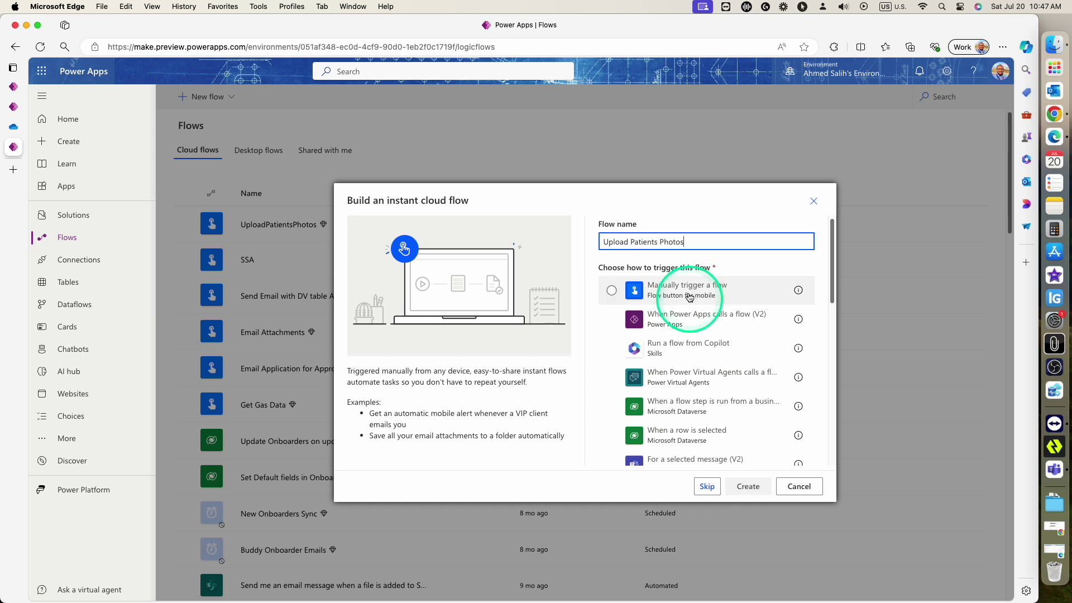
click(636, 292)
click(744, 484)
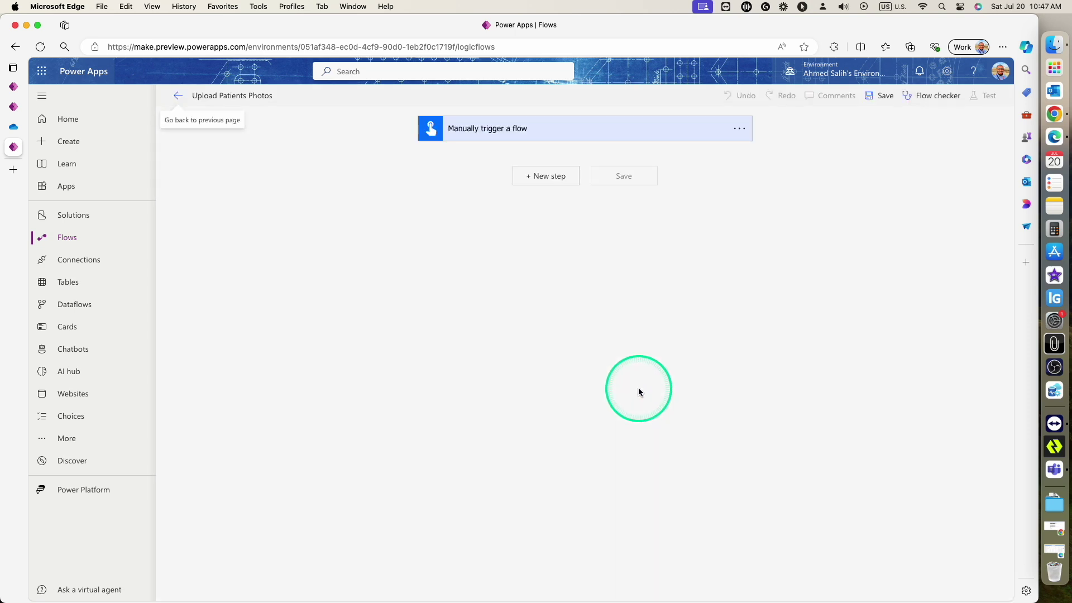
- Add an Initialize variable action after the manual trigger
click(548, 179)
click(547, 204)
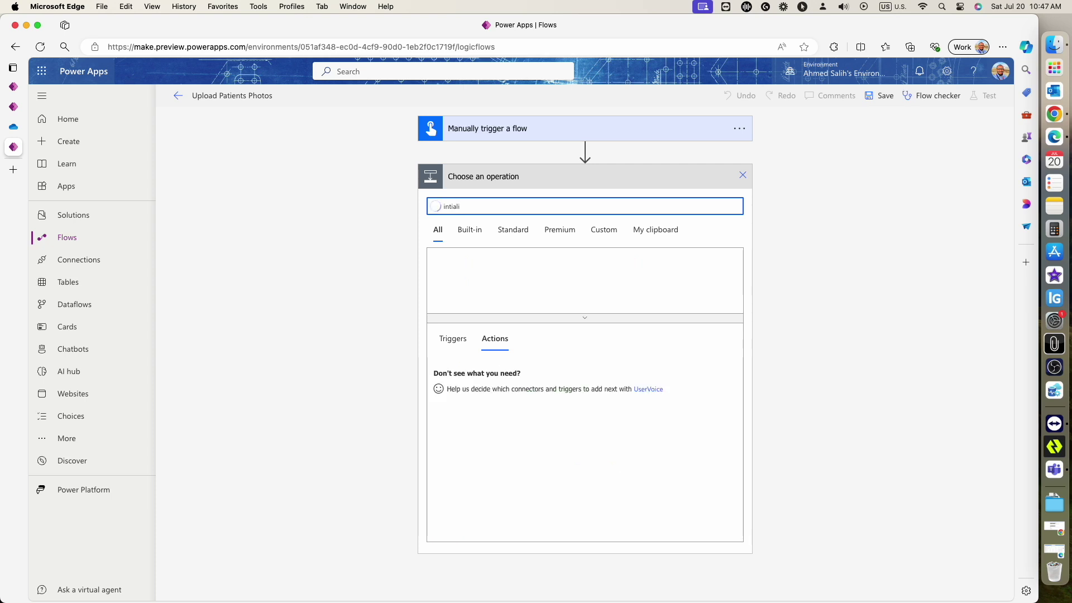
double_click(487, 212)
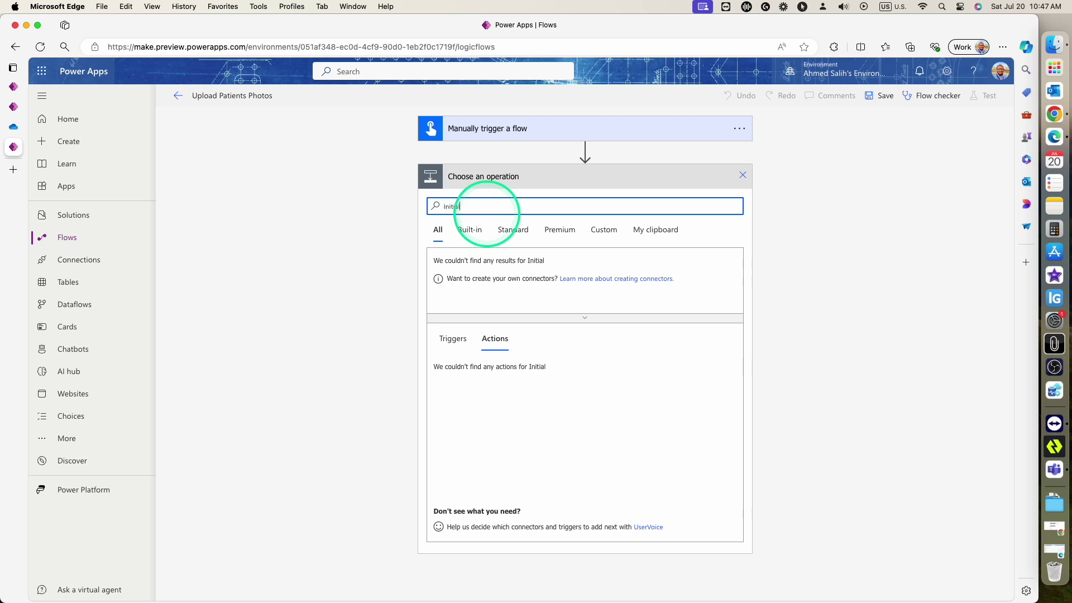
text(Initial)
click(472, 433)
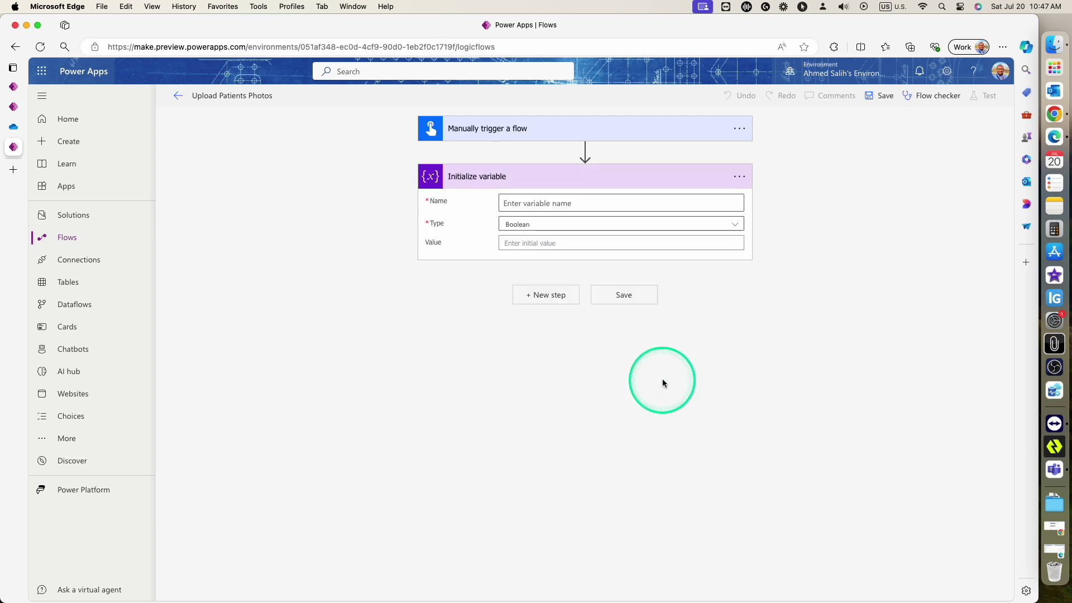
- Name the initialized variable varPatientID and set its type to String
click(561, 205)
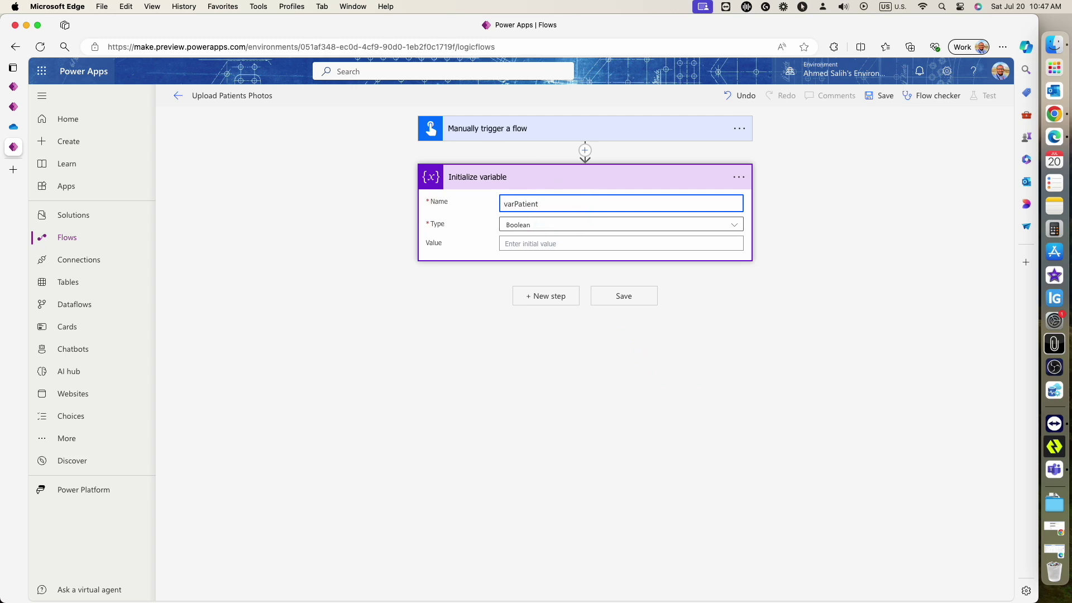
click(555, 226)
click(535, 303)
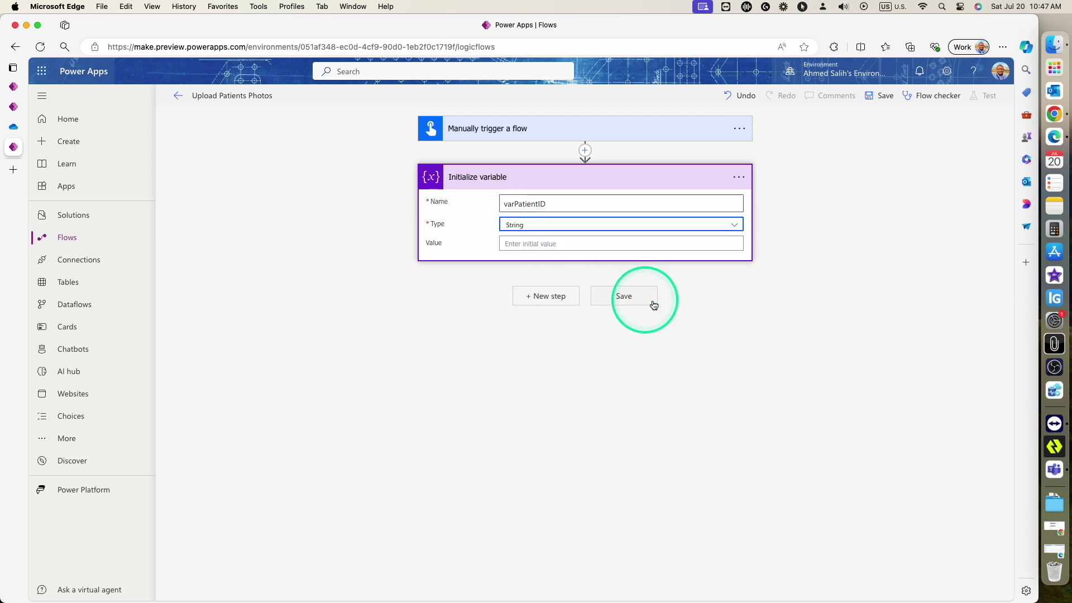
- Add a Dataverse List rows action after the variable and set its table to Patient Information
click(533, 297)
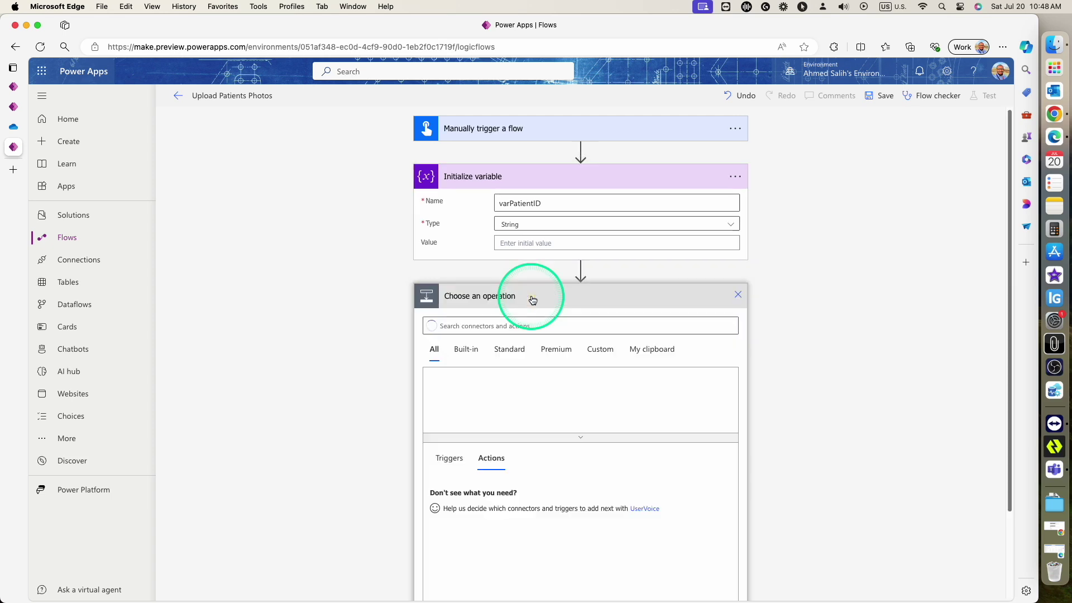
text(list r)
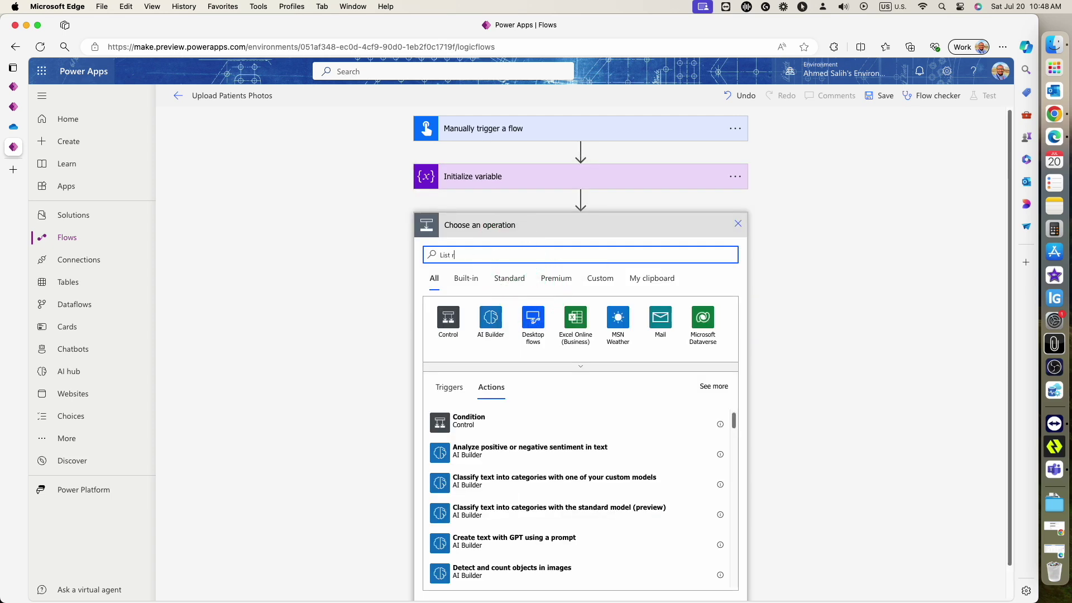
text(ows)
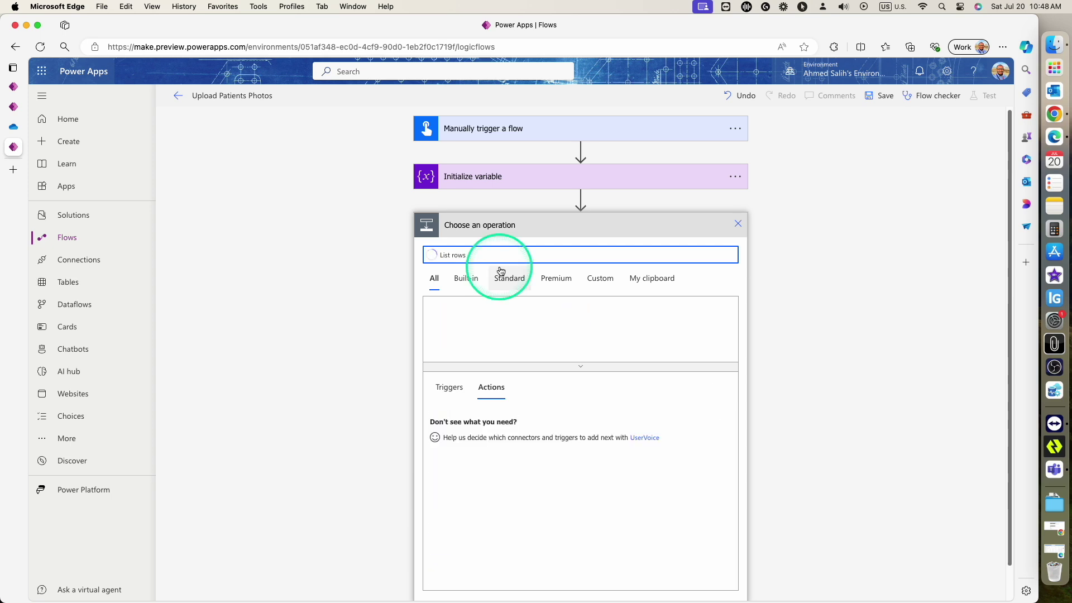
click(480, 442)
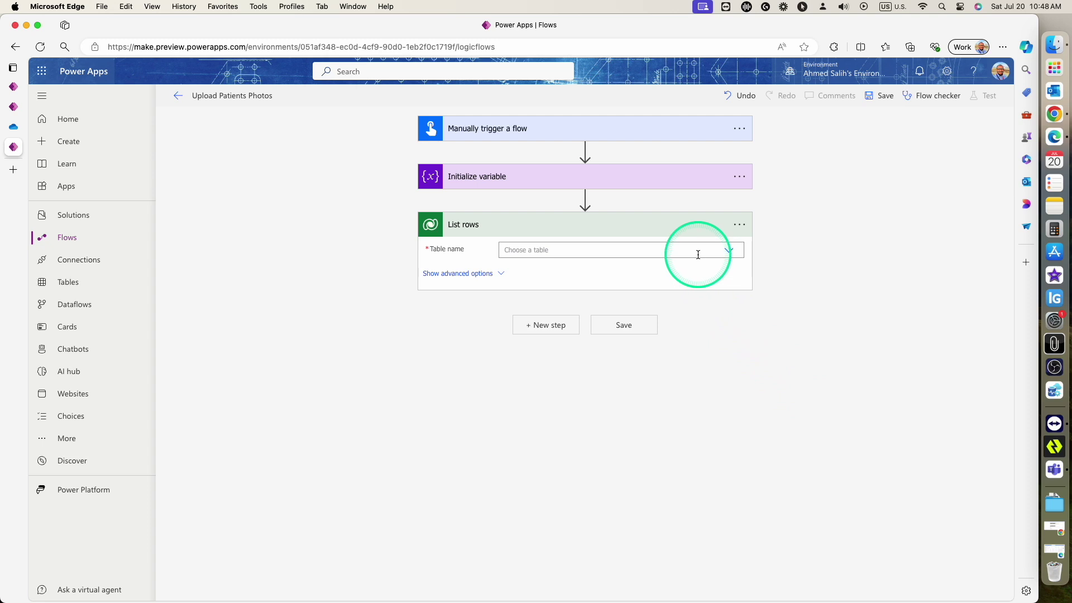
click(698, 254)
text(patie)
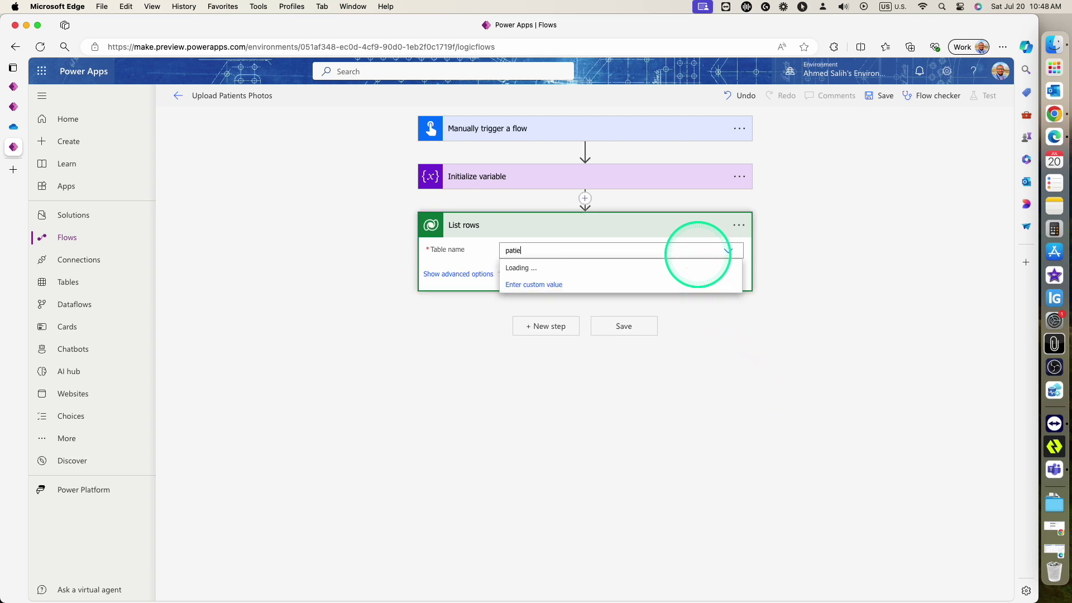
text(nt)
click(651, 269)
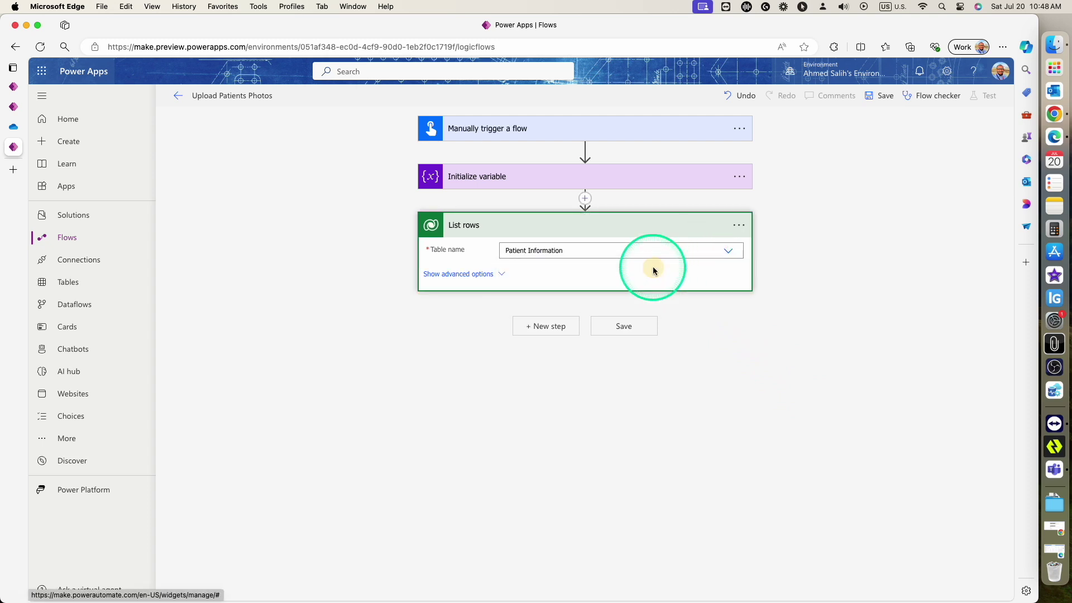
- Set the List rows action's row count to 5000 in its advanced options and collapse the action
click(505, 275)
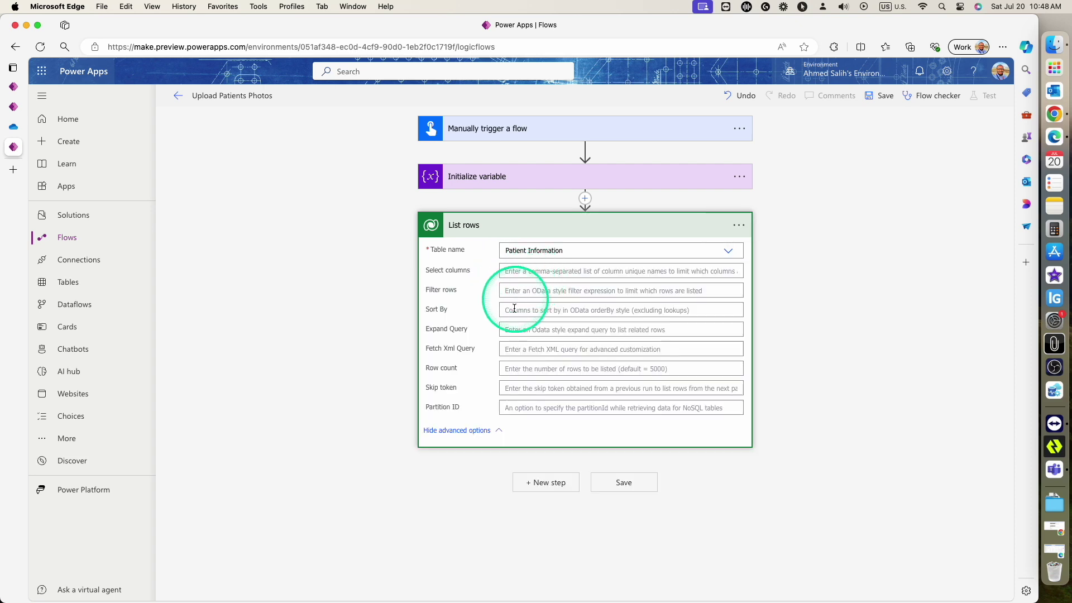
click(520, 369)
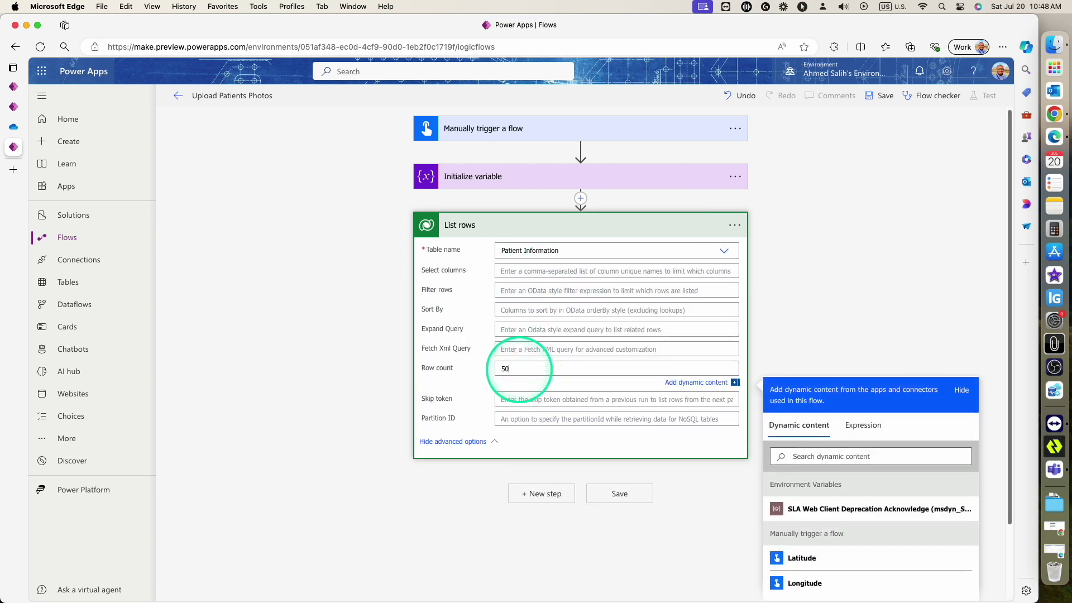
click(486, 368)
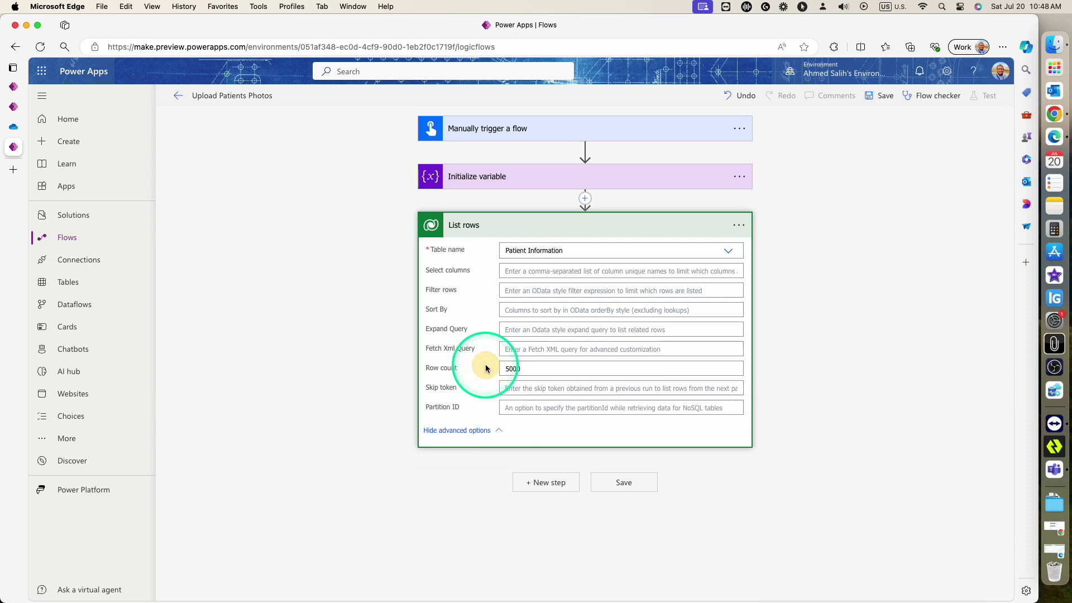
click(593, 233)
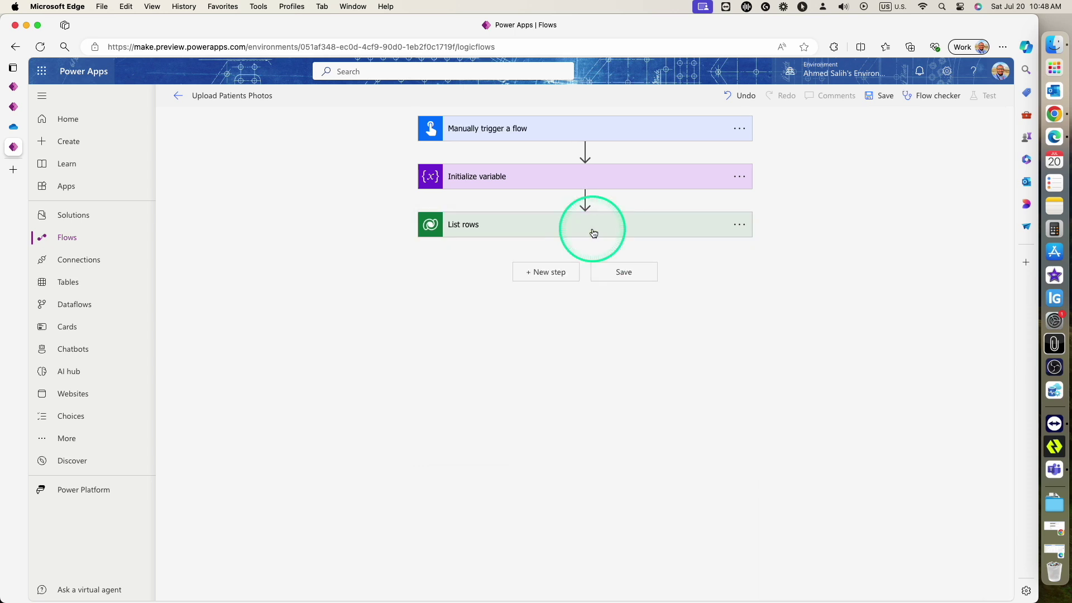
- Add the OneDrive for Business "List files in folder" action after List rows
click(554, 272)
click(547, 302)
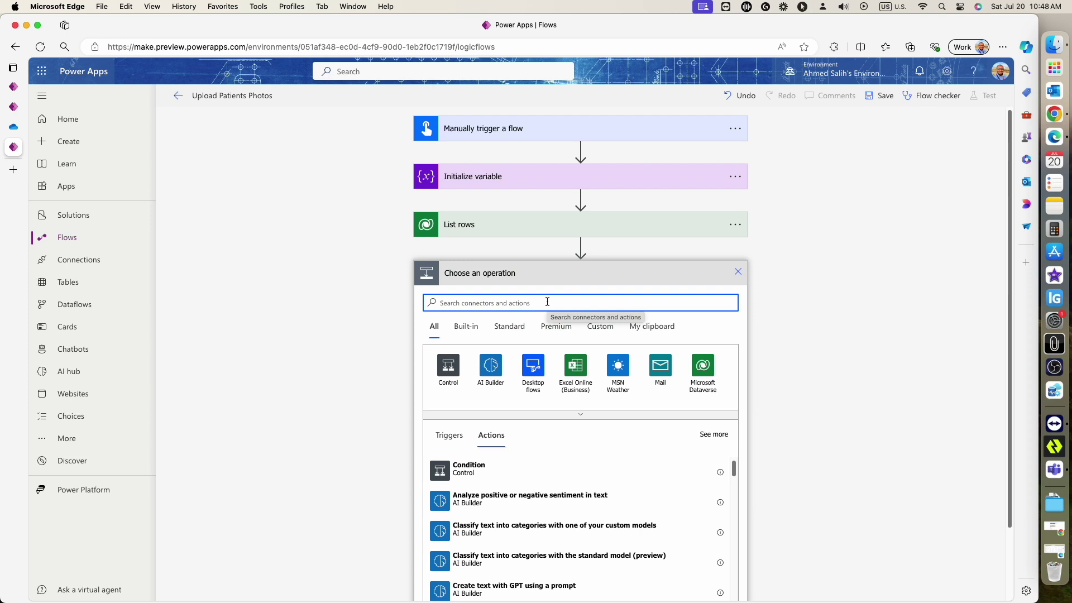
text(list fil)
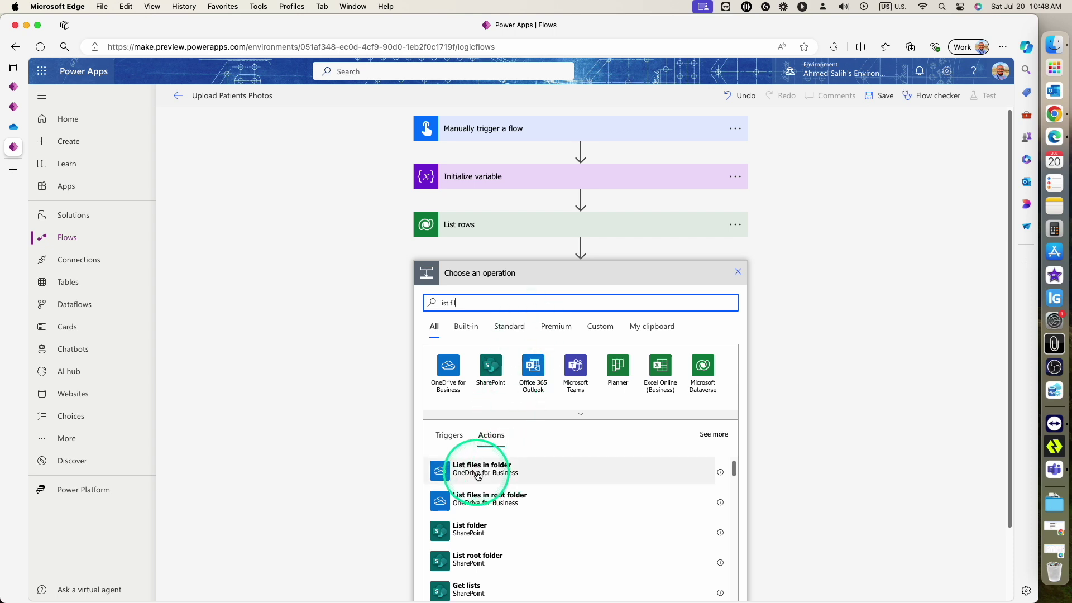
click(491, 474)
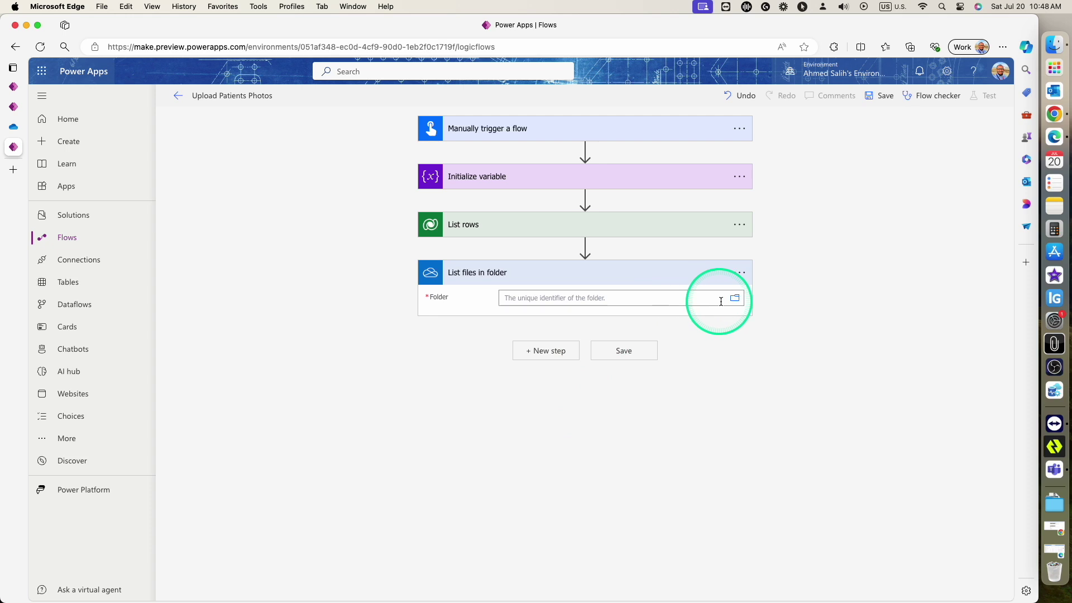
- Choose the PatientsPhotos folder for the List files in folder action and check it against the folder in OneDrive
click(737, 301)
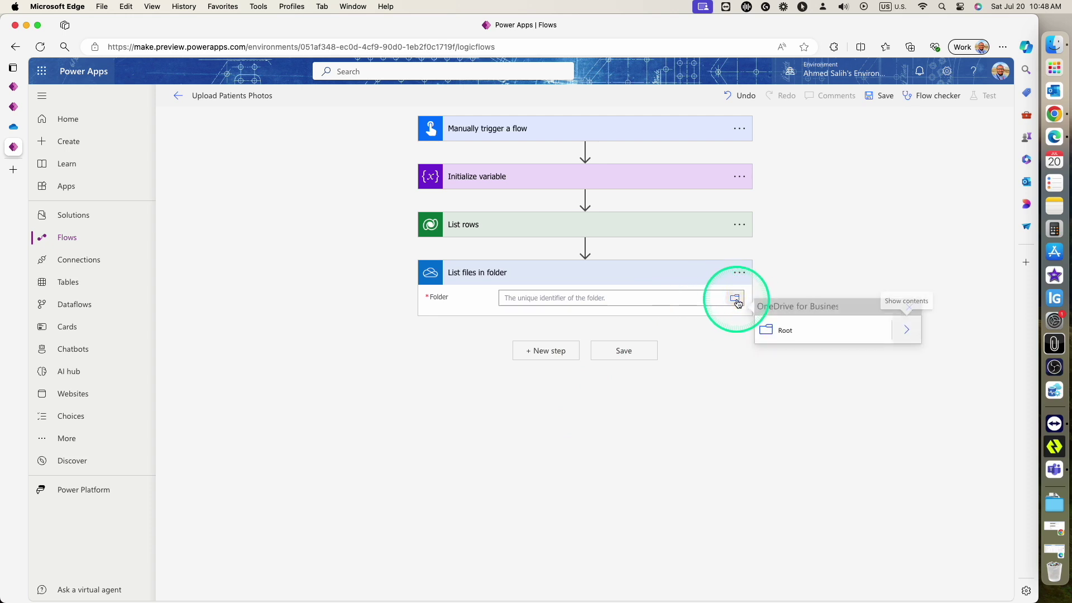
click(909, 333)
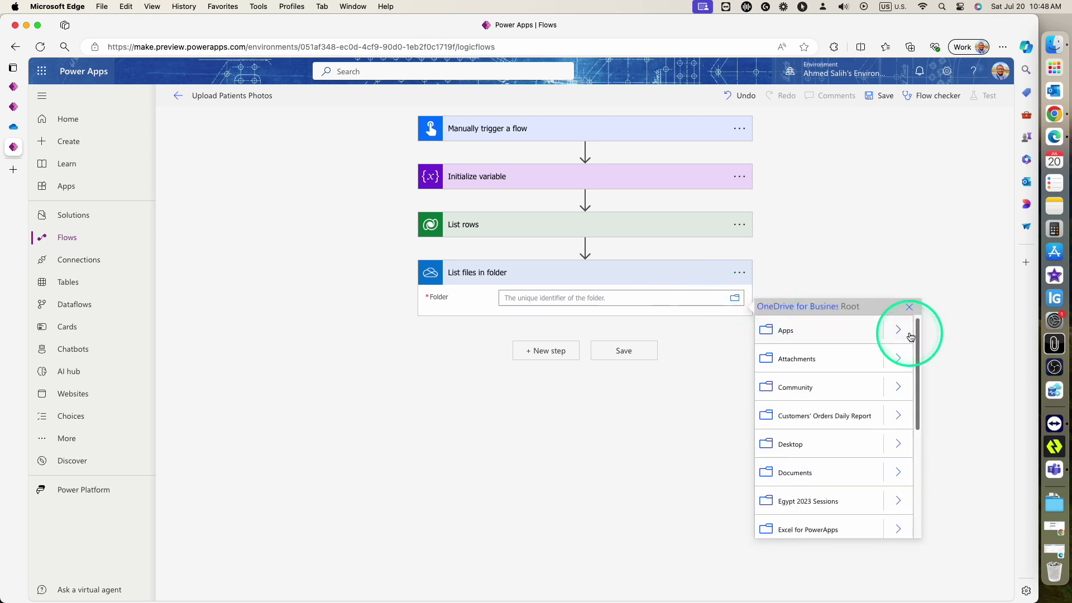
scroll(869, 418, down, 1)
scroll(869, 420, down, 4)
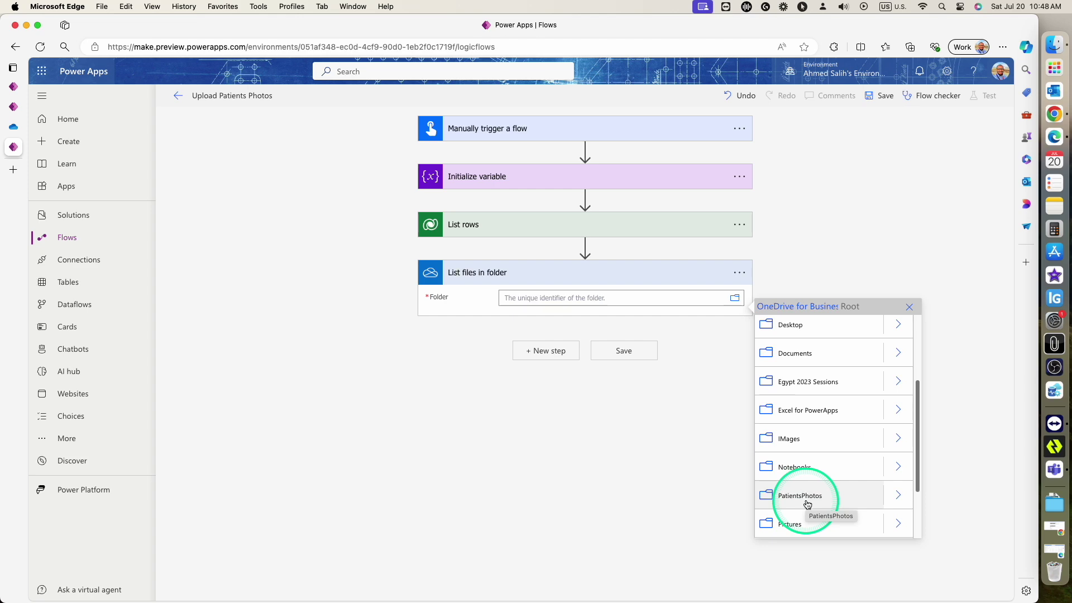
click(807, 503)
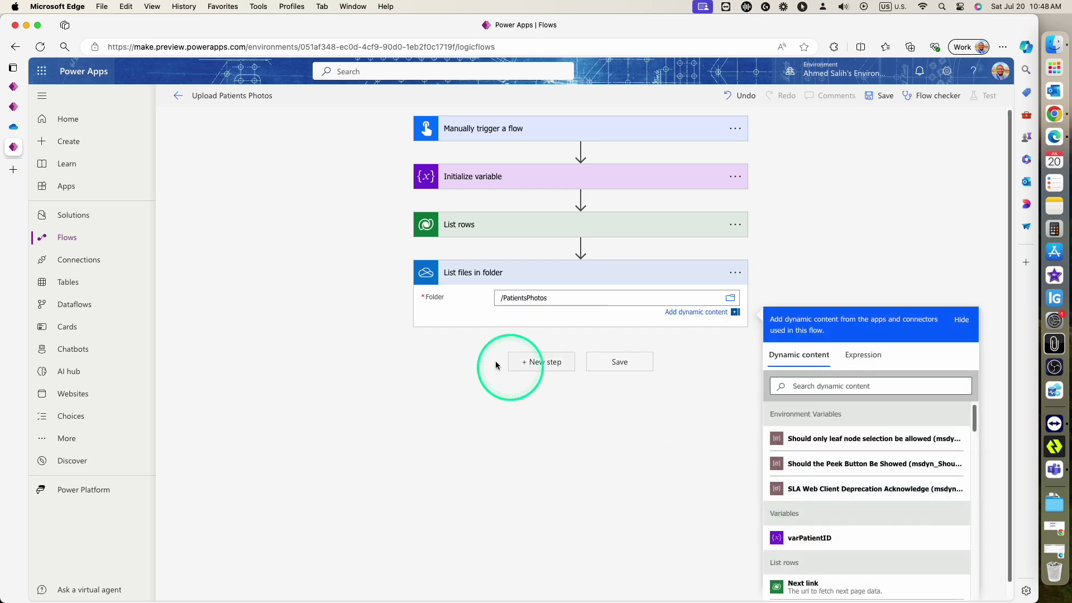
click(13, 126)
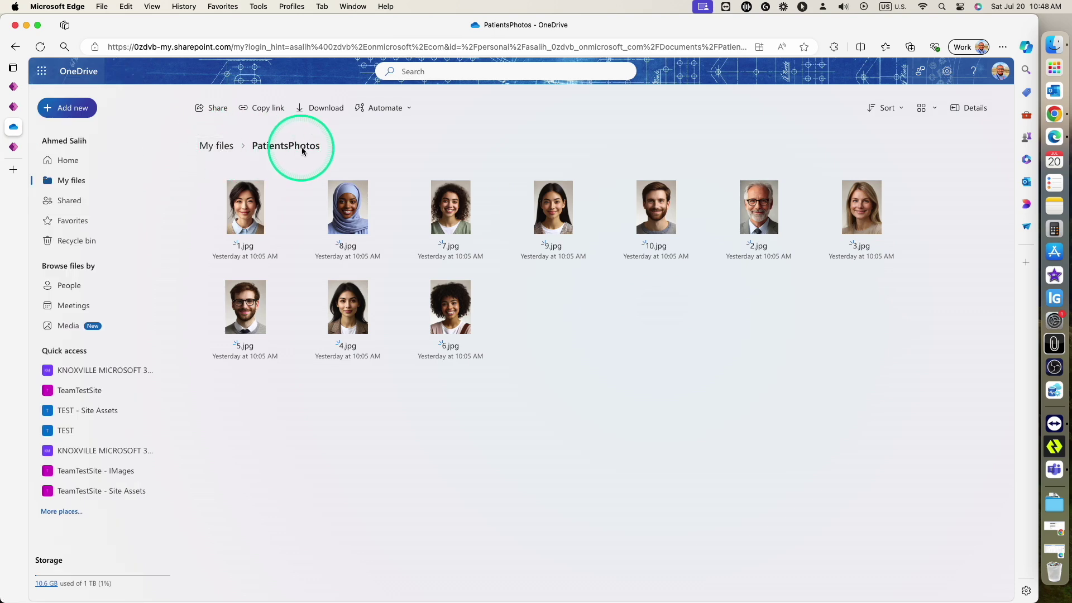
click(13, 147)
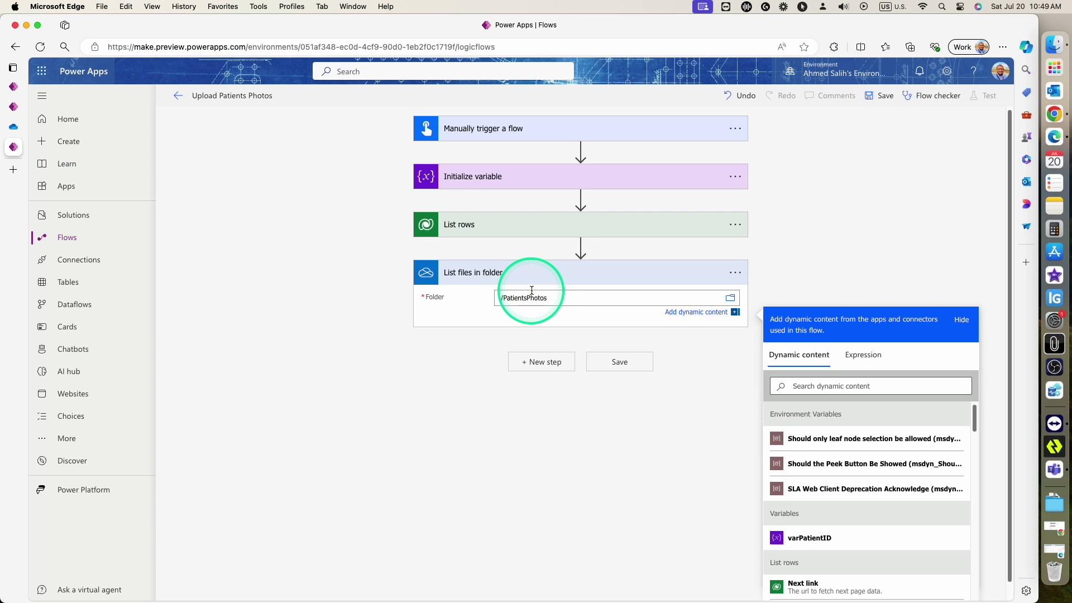
- Add a Set variable action after List files in folder
click(544, 363)
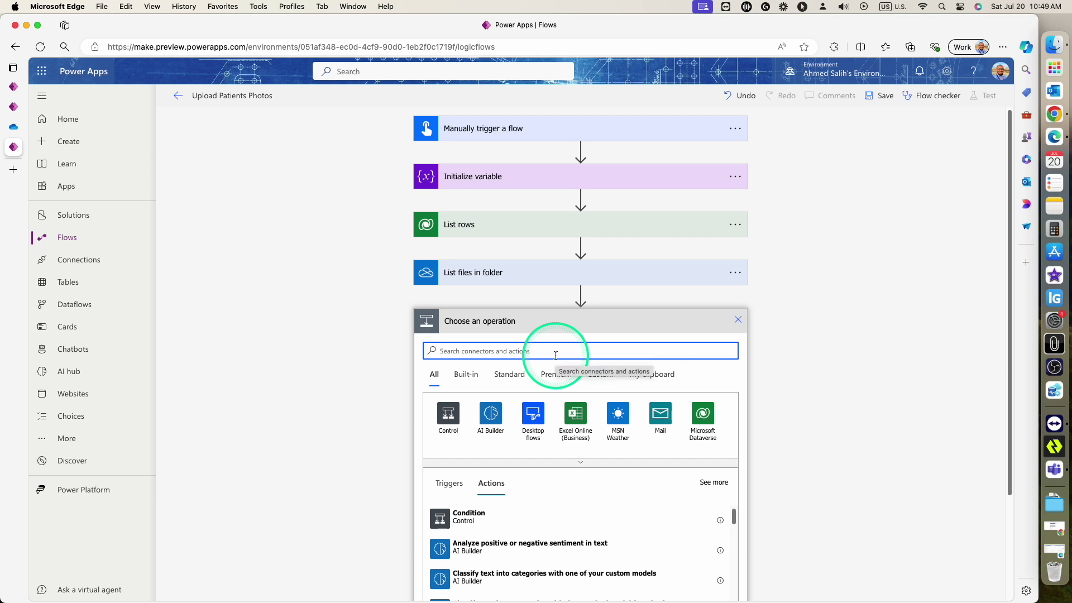
text(set var)
scroll(559, 428, down, 1)
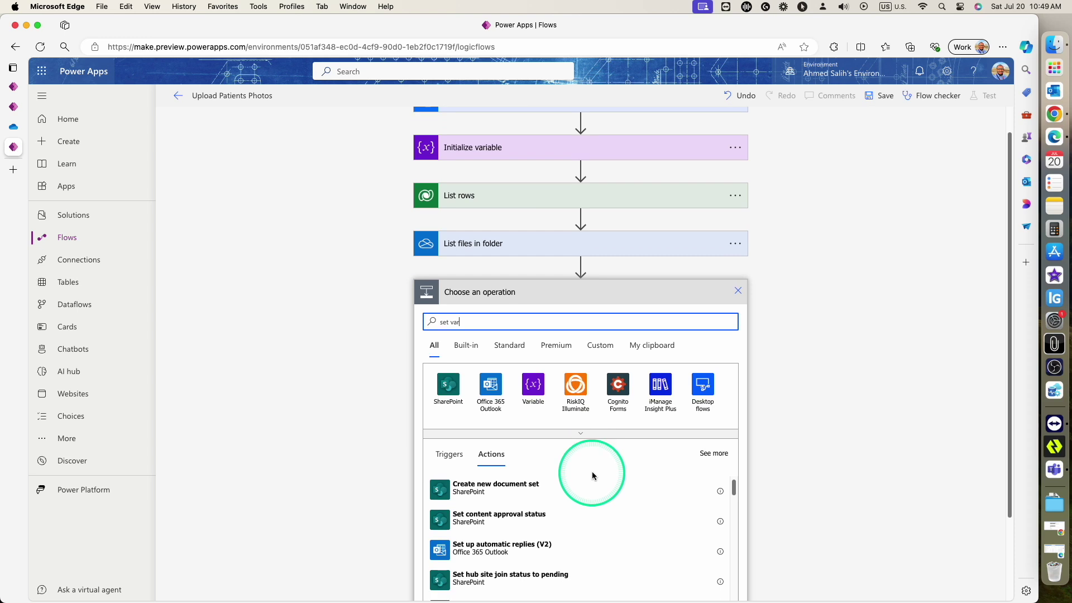
scroll(591, 475, down, 2)
click(488, 539)
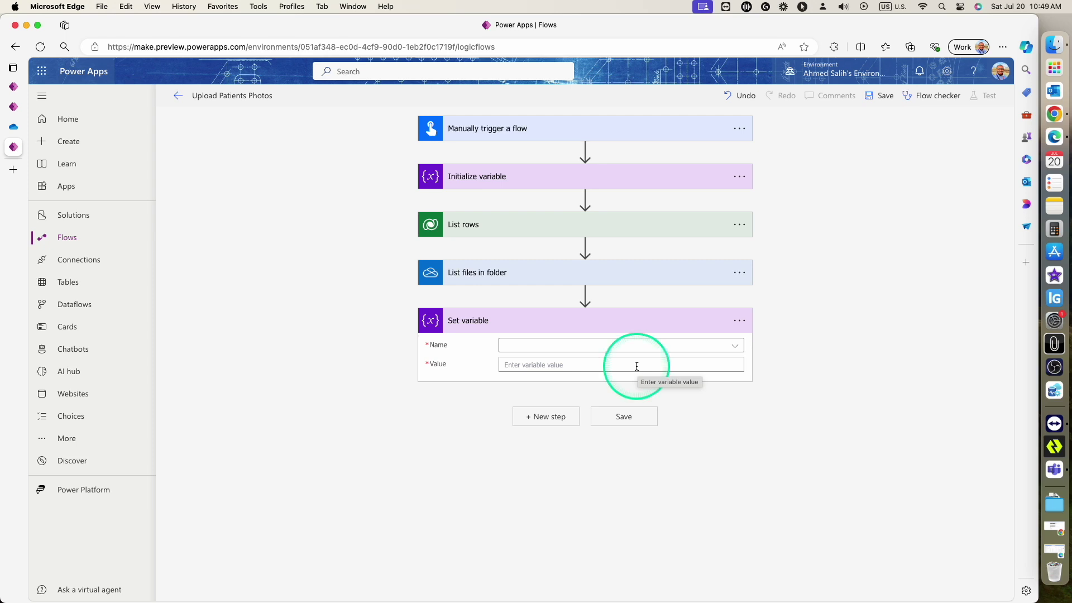
- Set the varPatientID variable to the Patient ID dynamic value from List rows
click(733, 346)
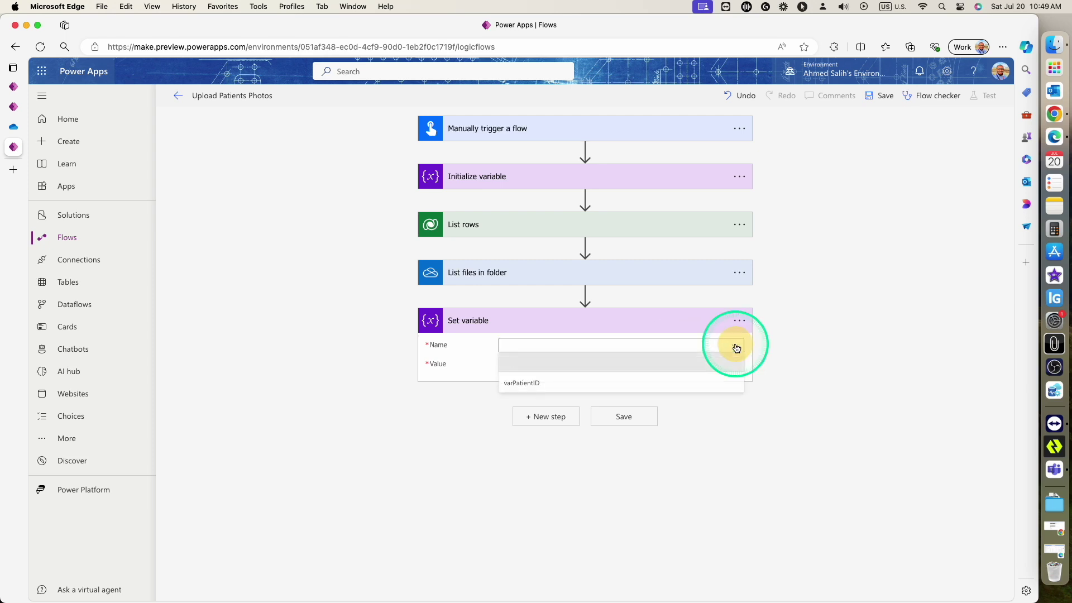
click(561, 383)
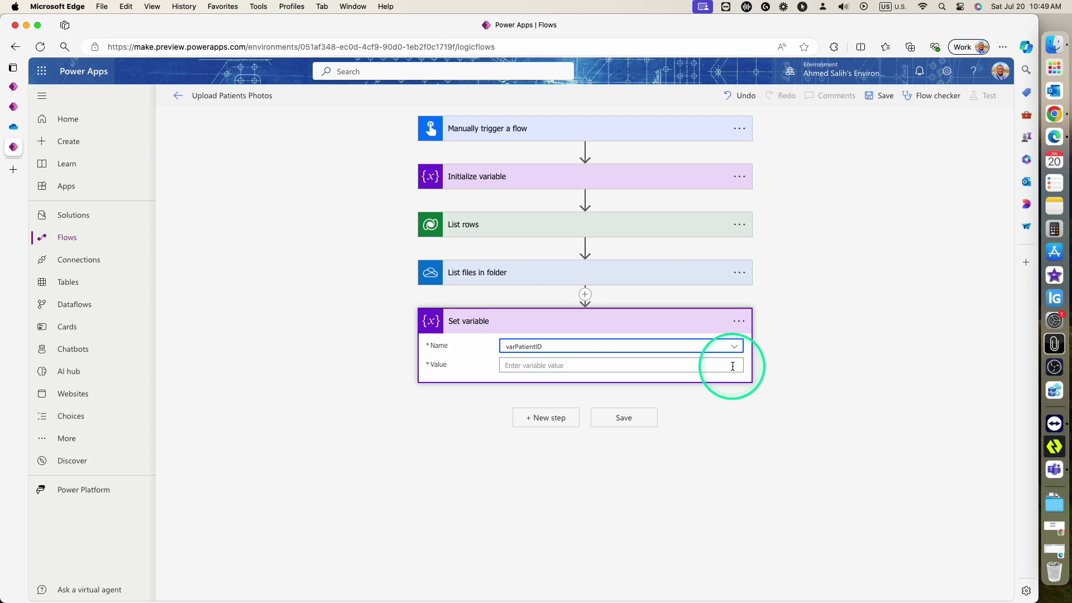
click(705, 366)
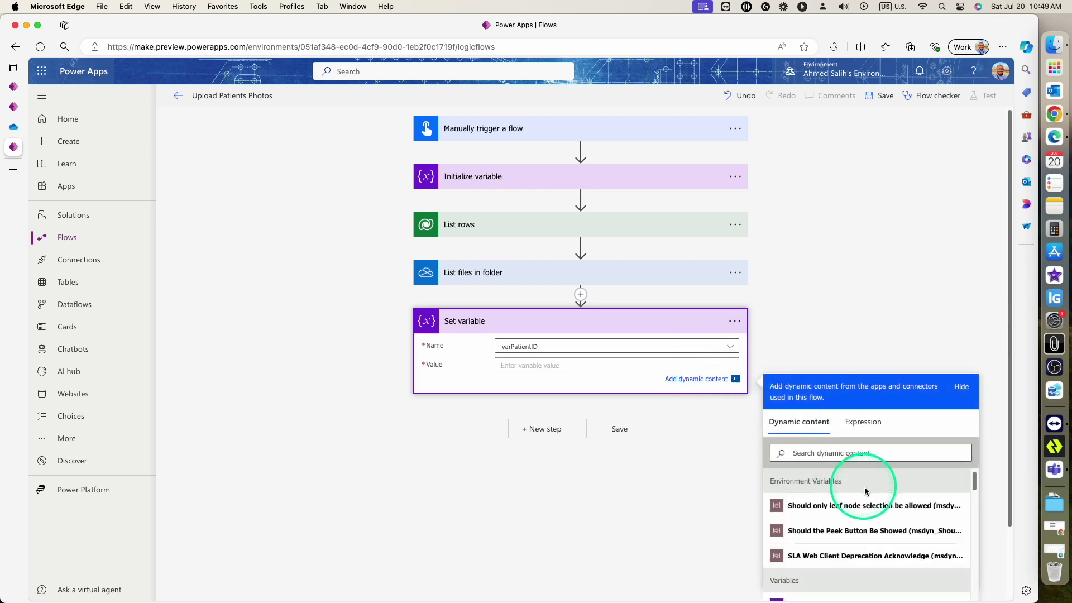
scroll(993, 456, down, 2)
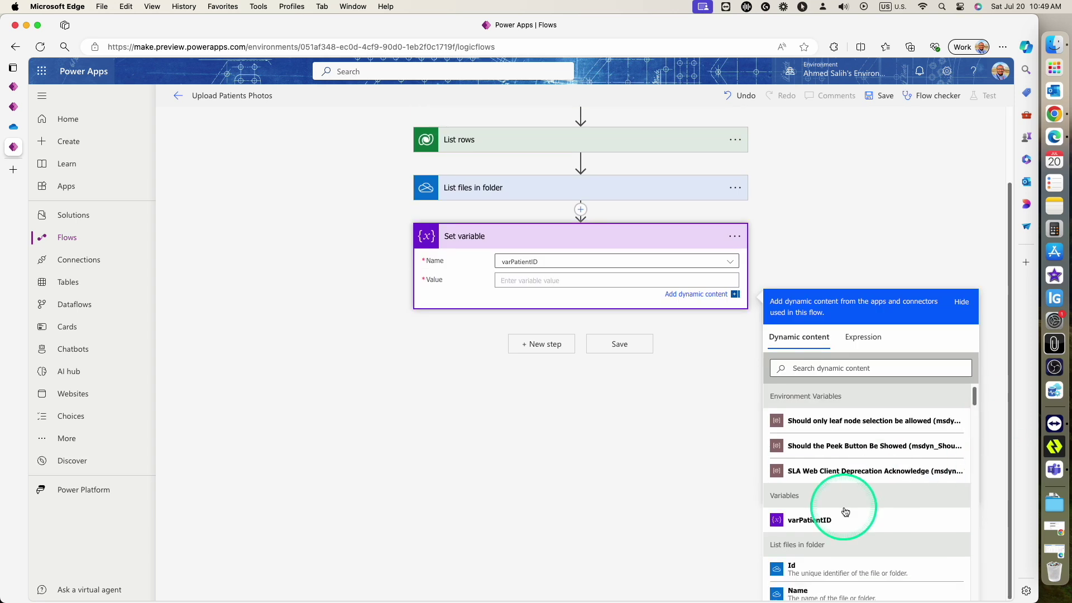
scroll(842, 509, down, 1)
click(836, 369)
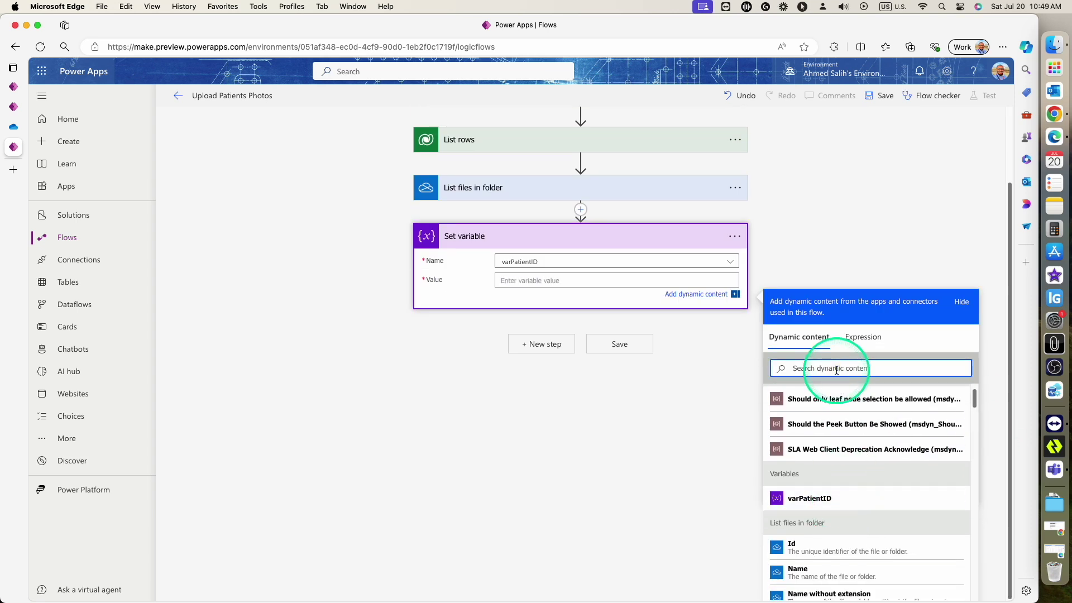
text(pati)
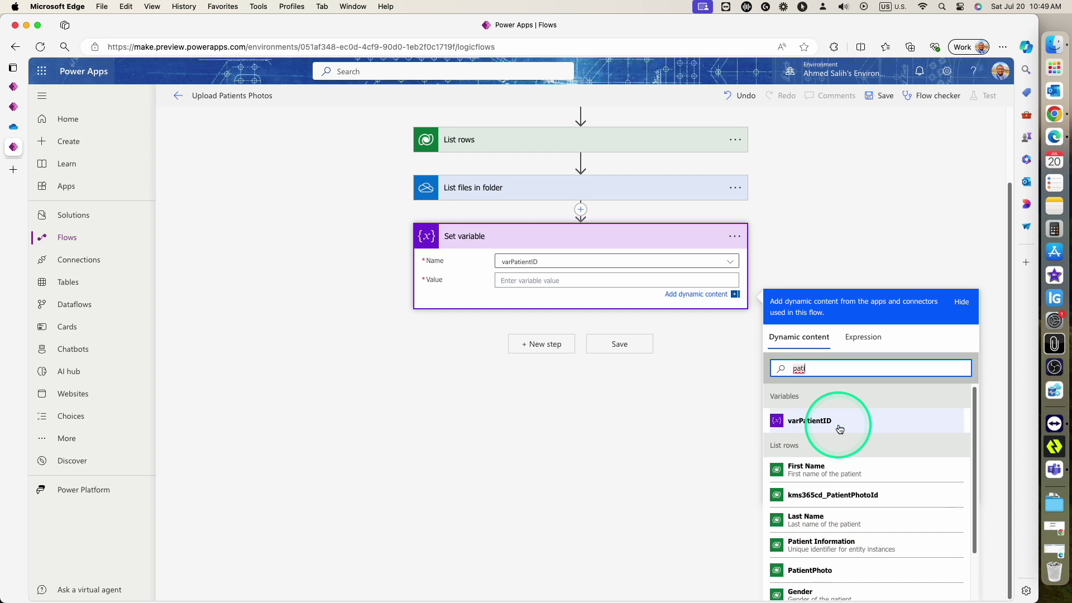
scroll(837, 547, down, 2)
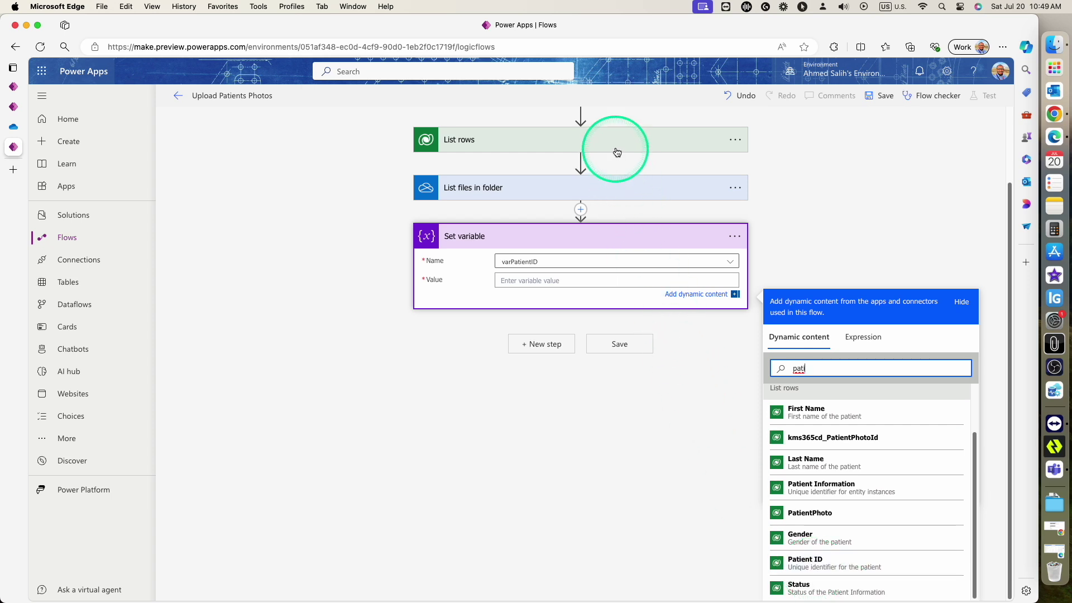
click(812, 563)
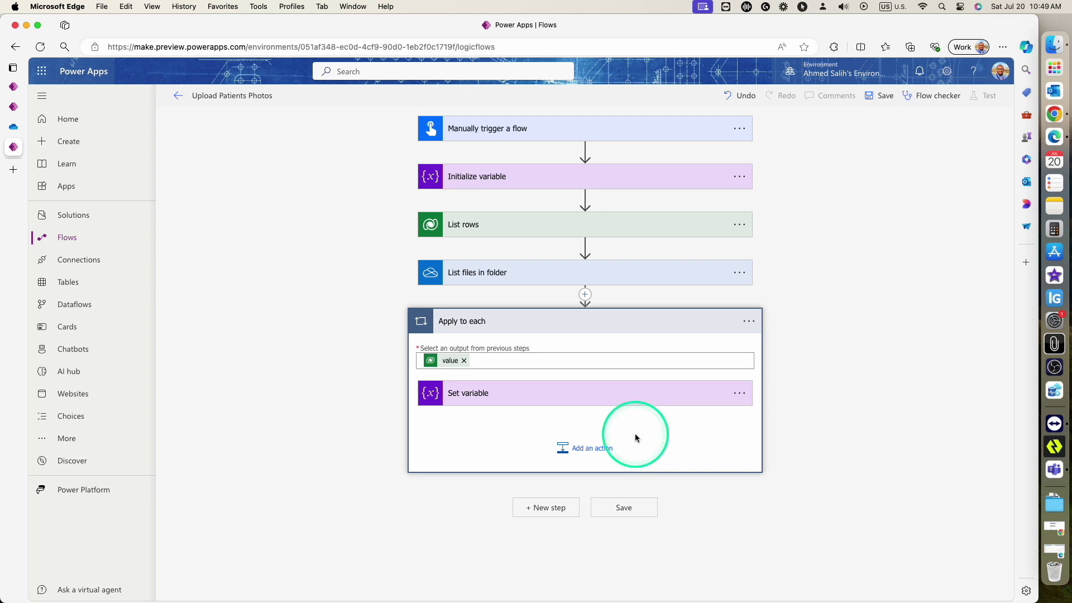
- Add a Filter array action below Set variable inside the Apply to each loop
click(583, 454)
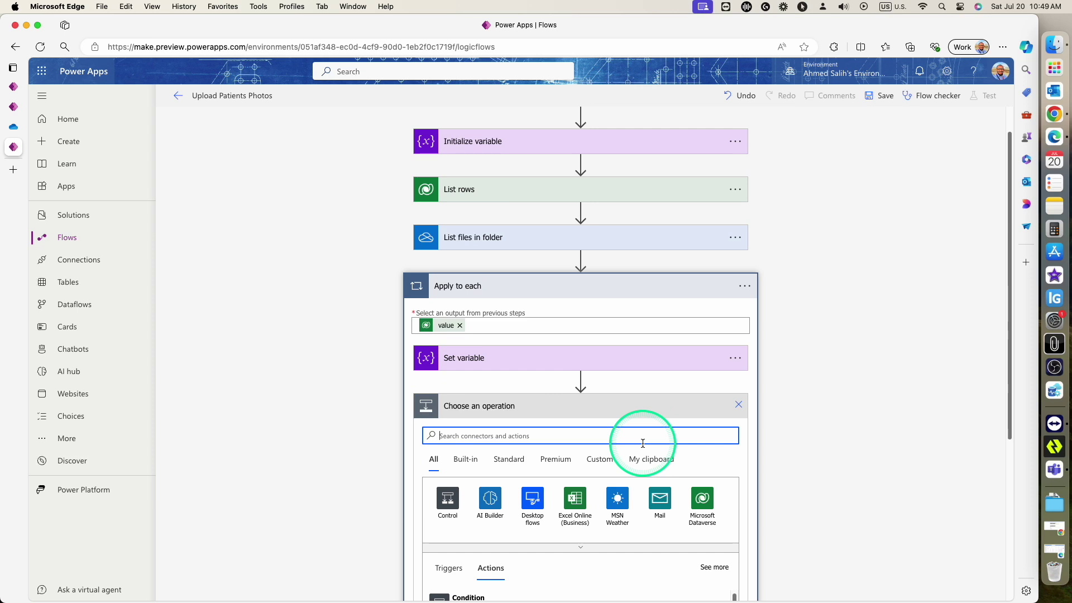
text(Filter an)
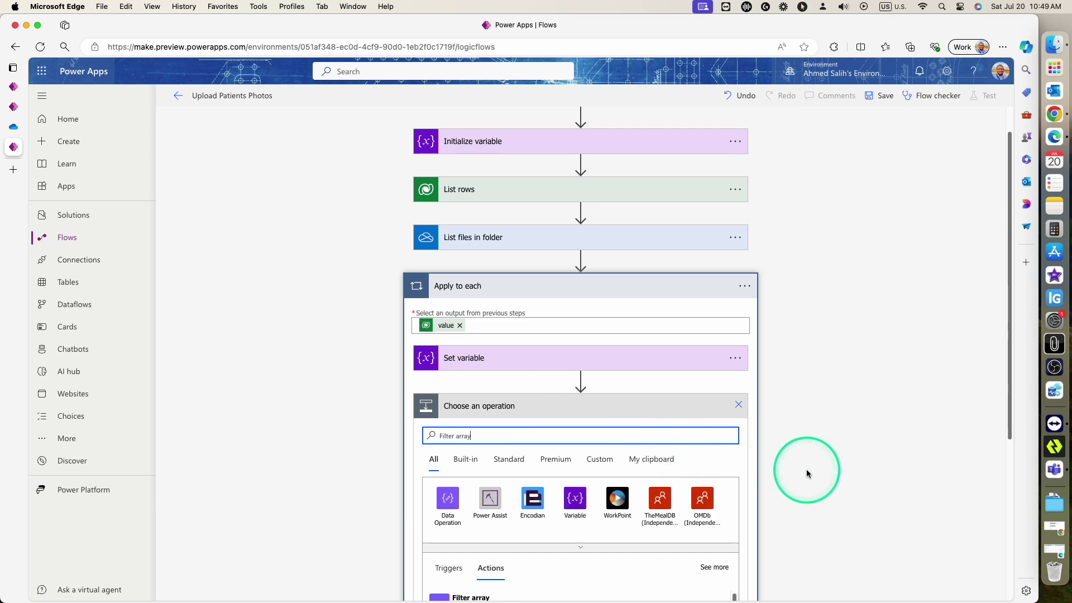
scroll(798, 472, down, 1)
click(485, 567)
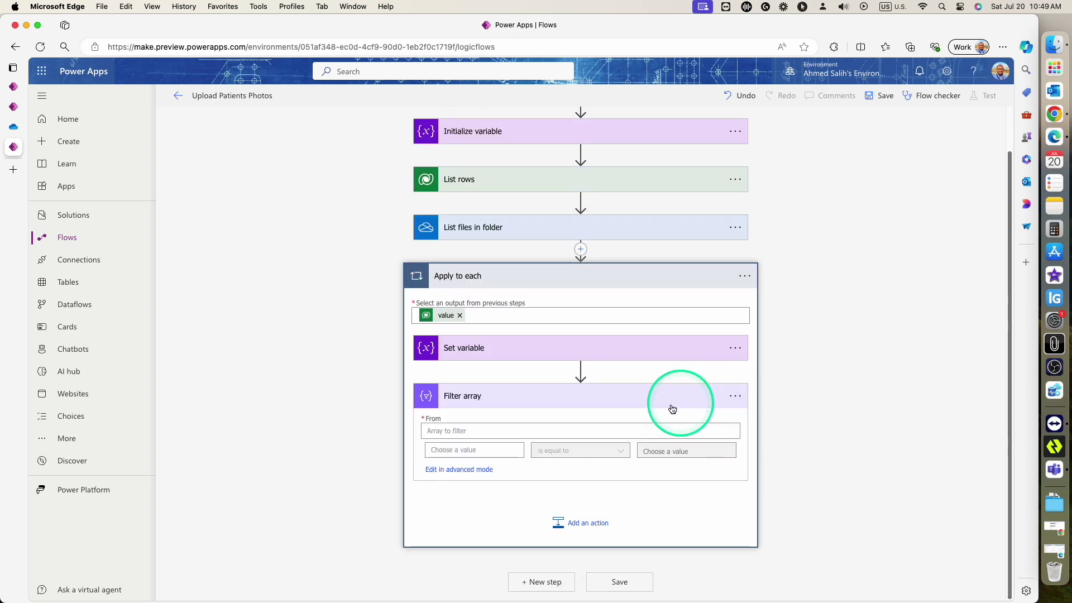
- Set the Filter array source to the value output of List files in folder and check the photo file names in OneDrive
click(572, 432)
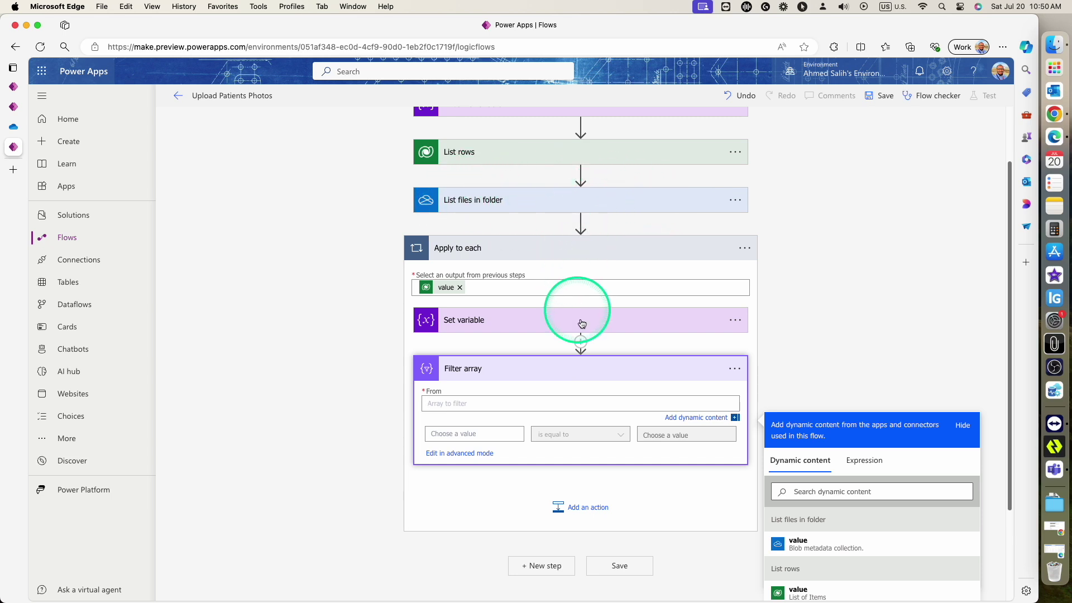
click(818, 547)
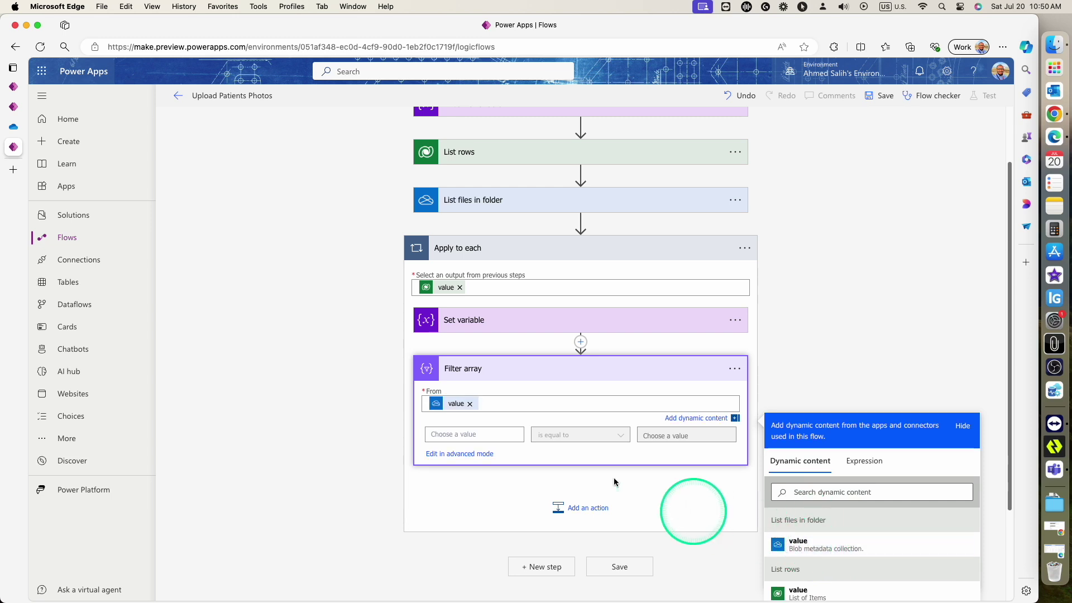
click(501, 435)
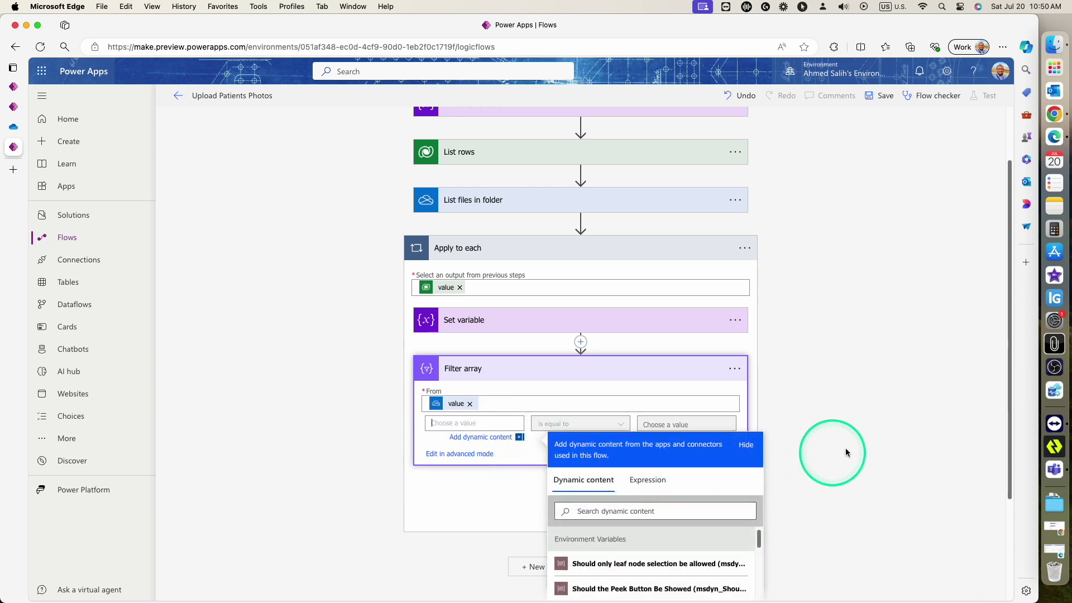
scroll(866, 442, down, 2)
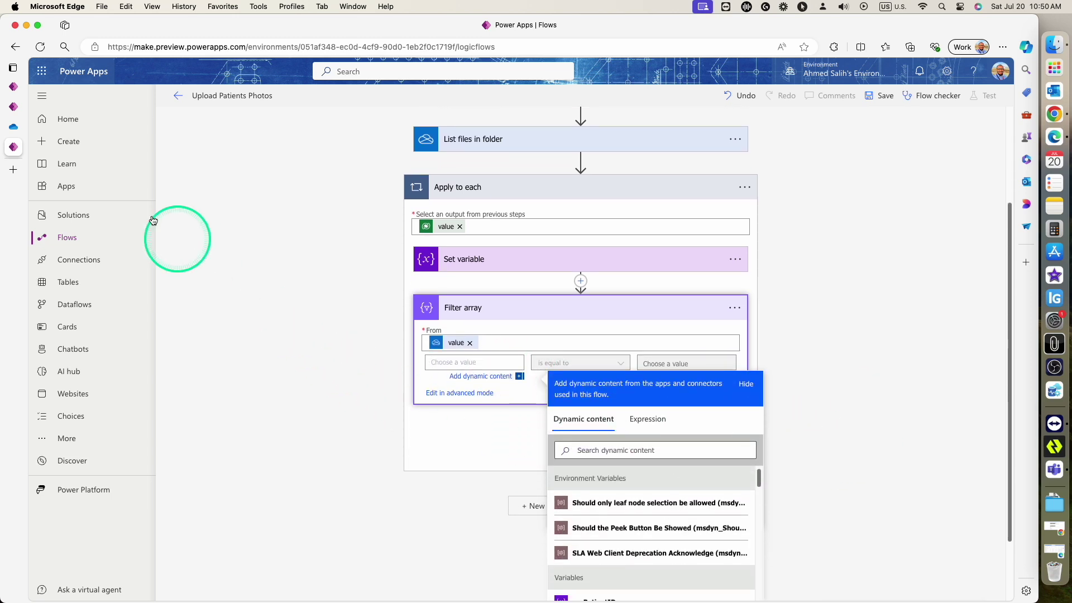
click(13, 127)
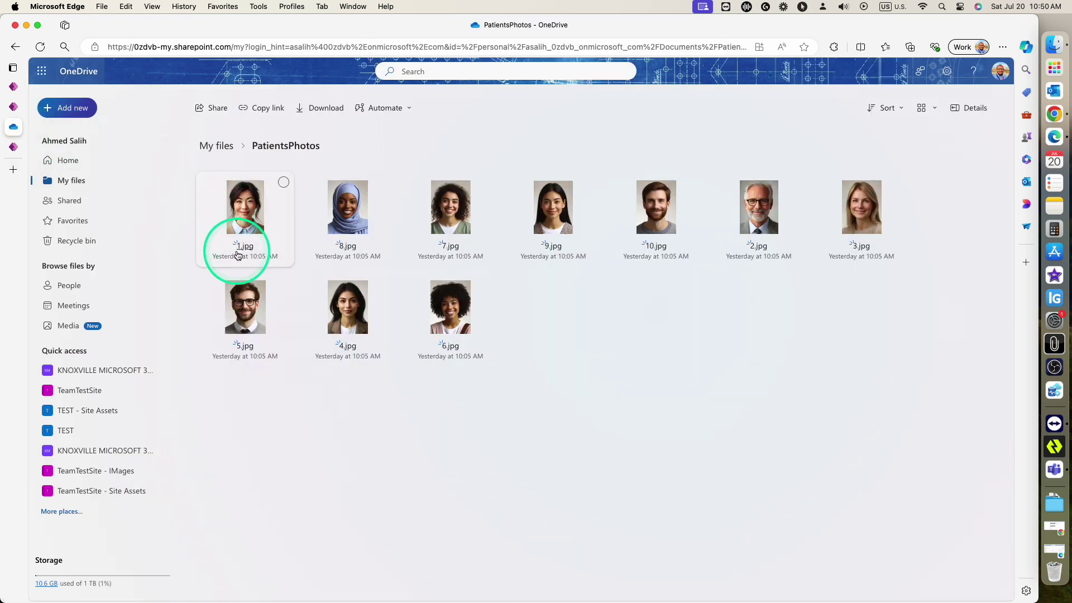
mouse_move(243, 254)
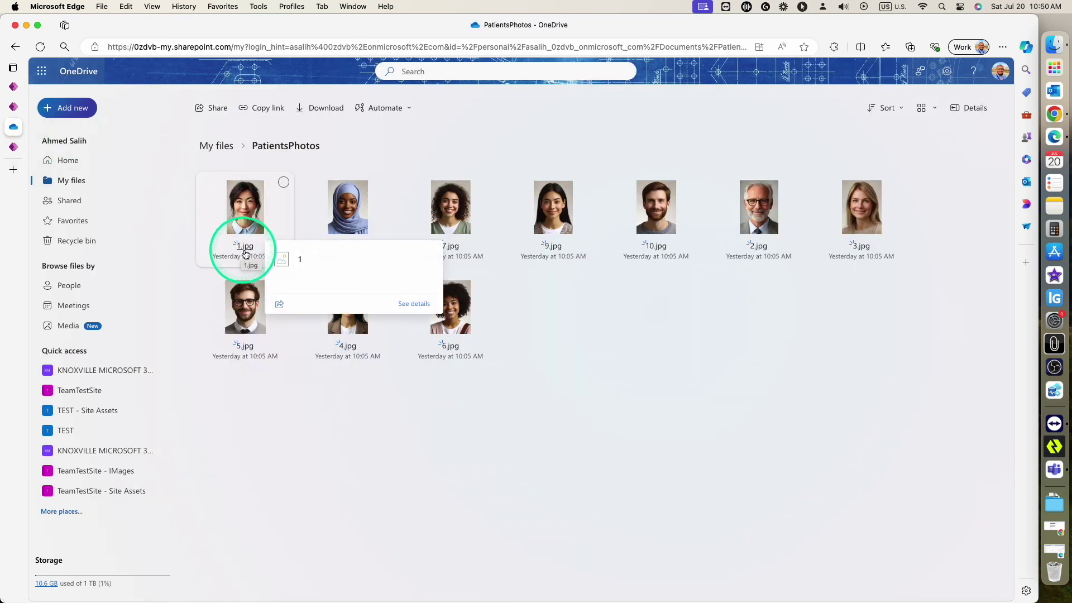
click(14, 147)
- Set the Filter array condition to Name without extension is equal to varPatientID
click(597, 453)
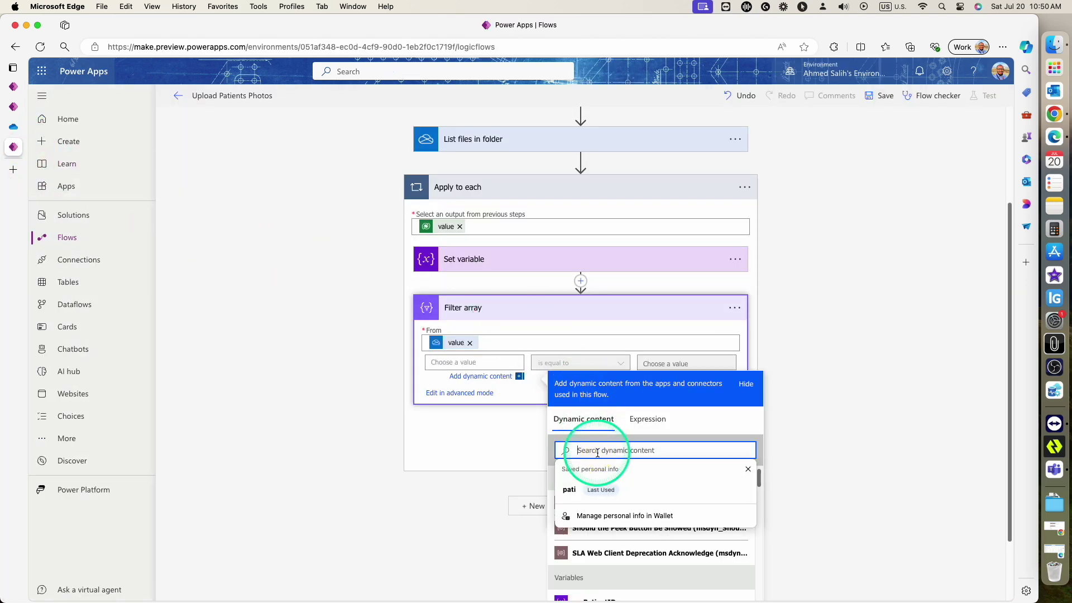
text(filte)
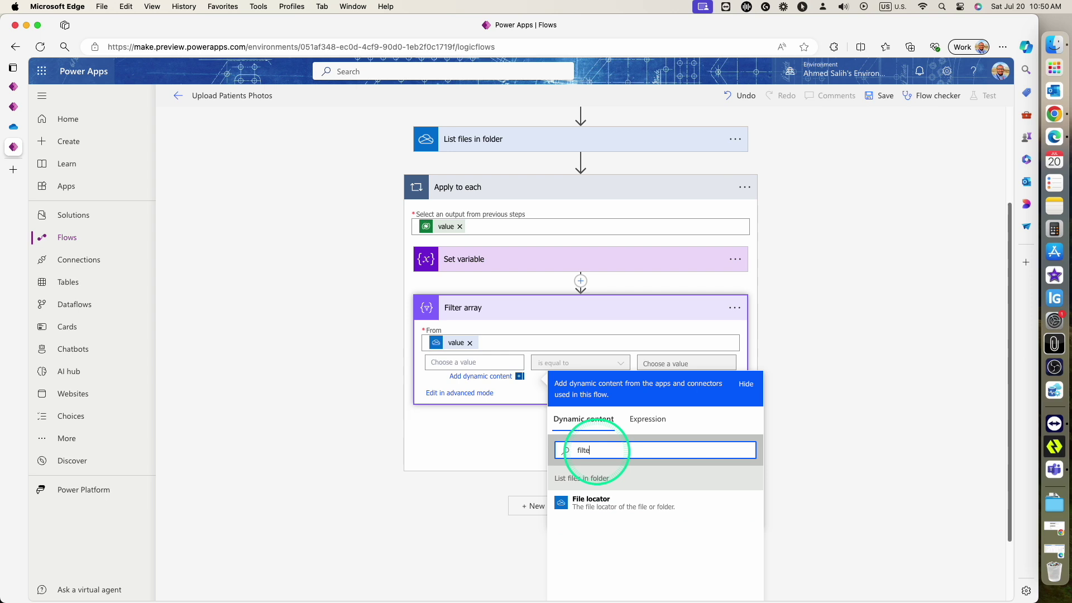
key(BackSpace)
key(BackSpace)
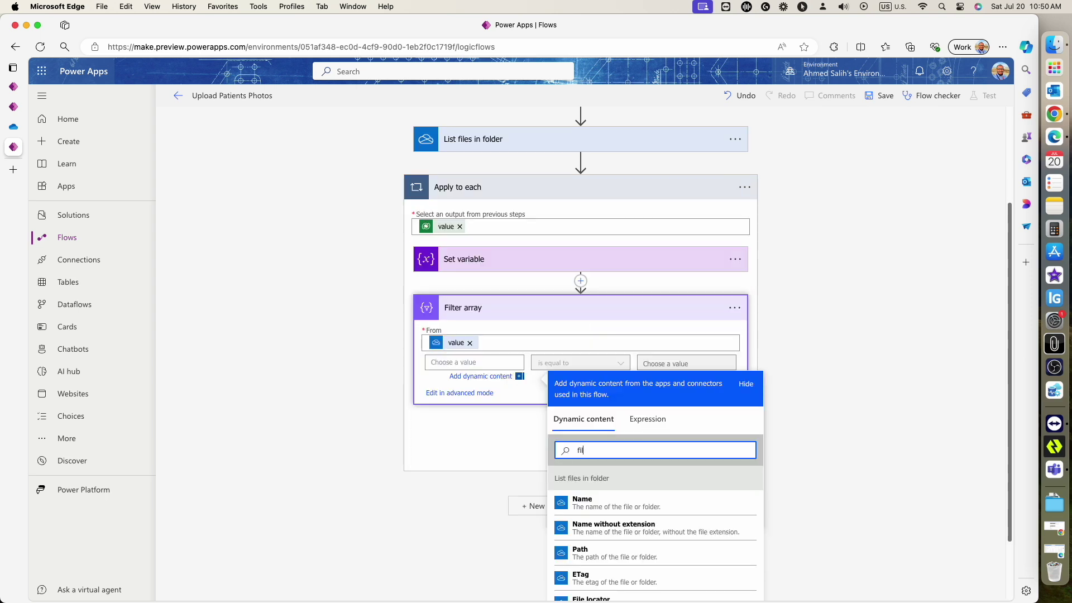
scroll(796, 366, down, 1)
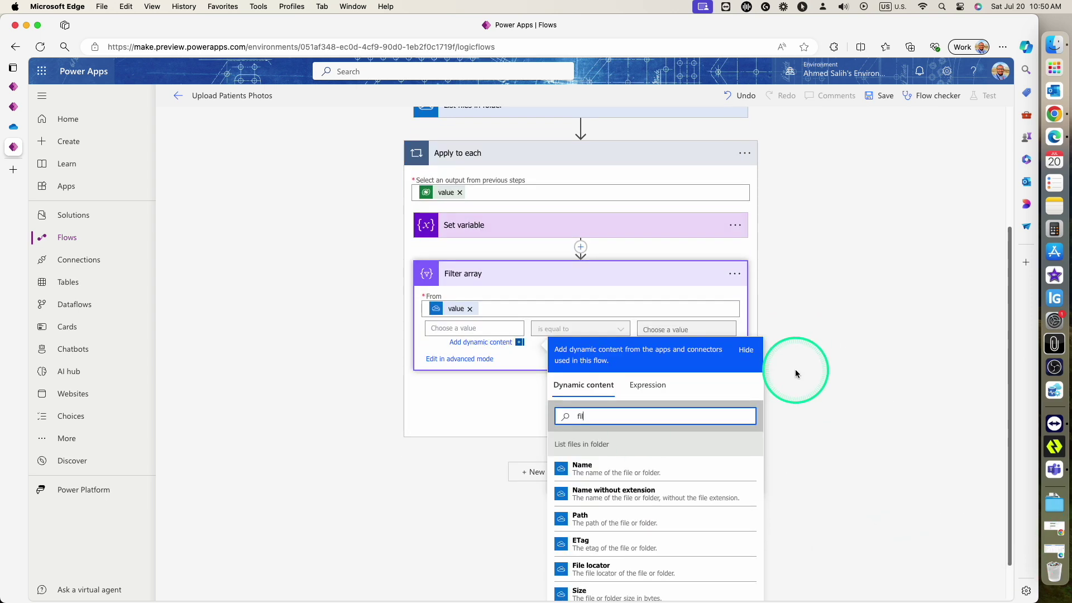
click(589, 502)
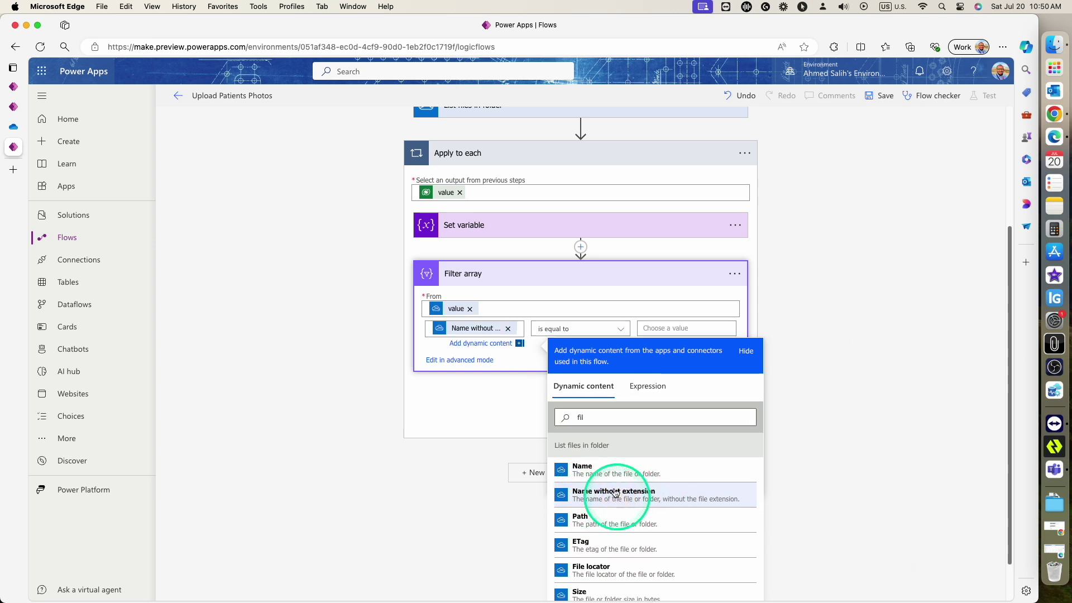
click(661, 330)
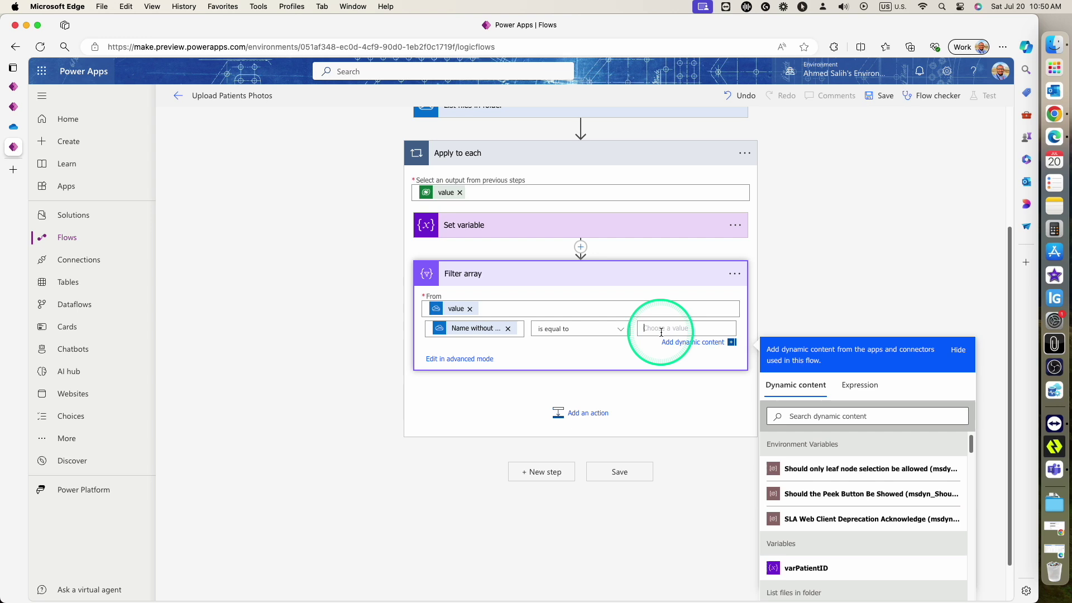
click(802, 575)
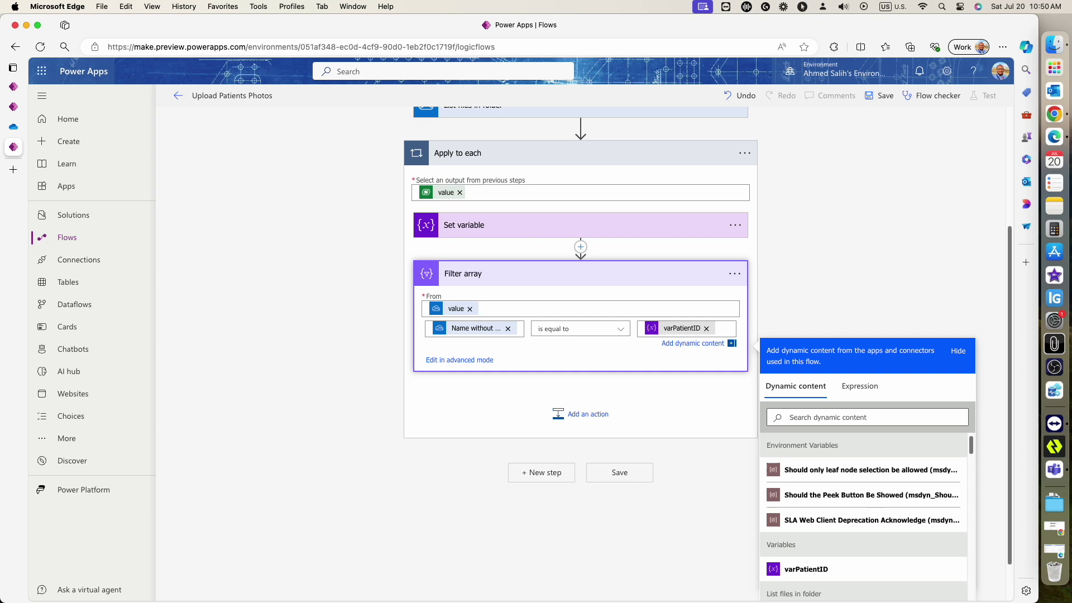
- Save the Upload Patients Photos flow and run it with a manual test
click(876, 104)
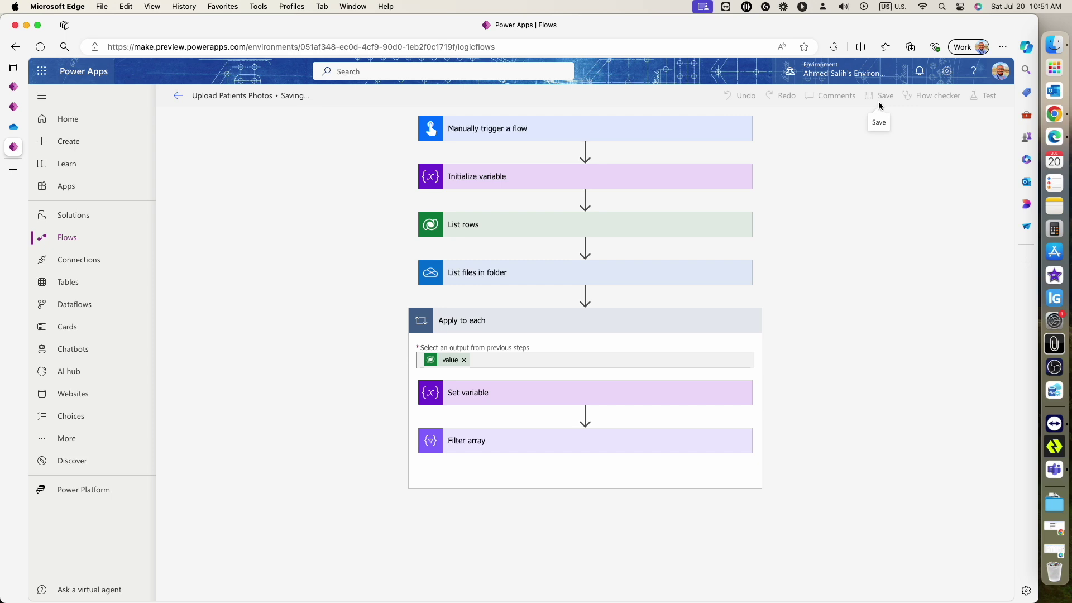
click(974, 99)
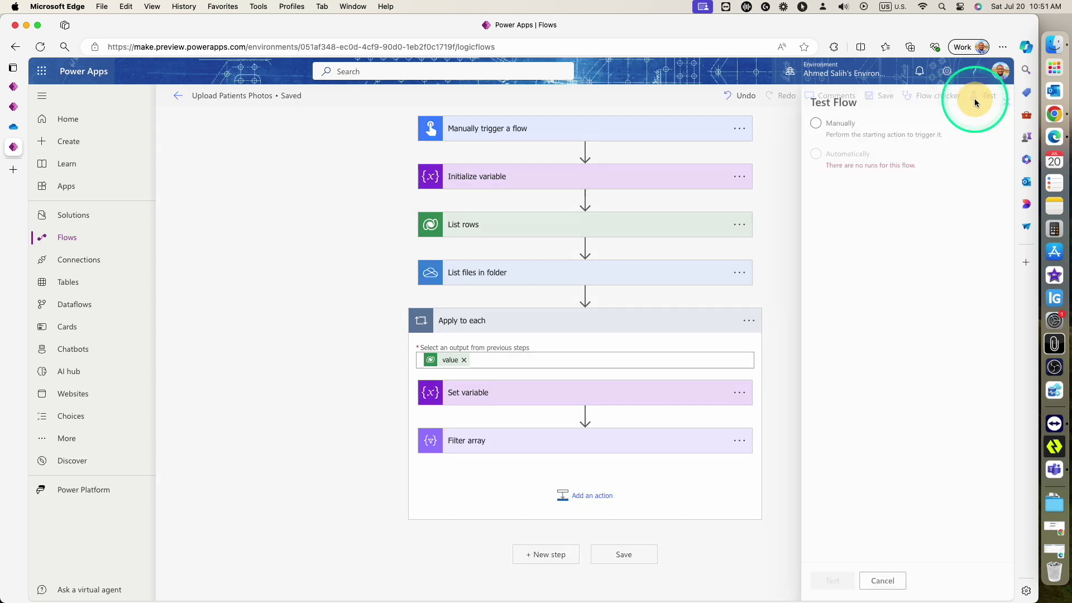
click(805, 123)
click(832, 586)
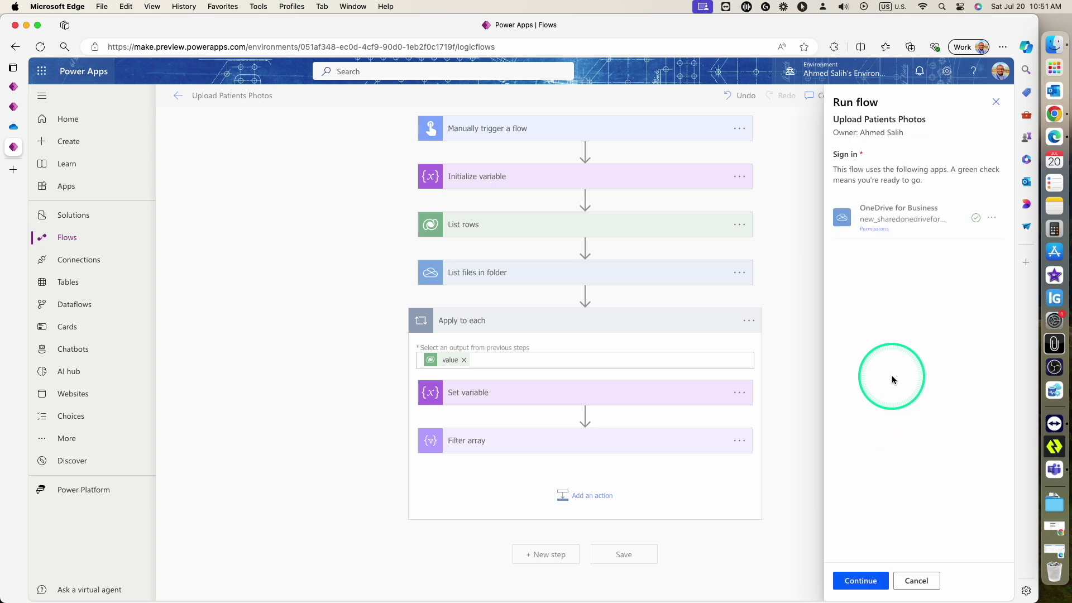
click(860, 579)
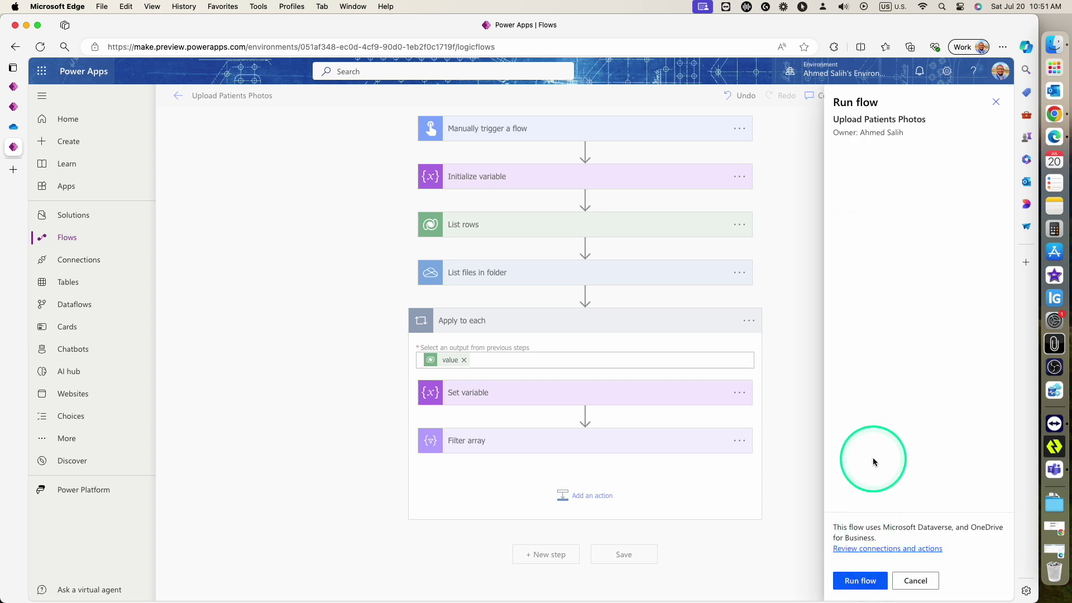
click(861, 581)
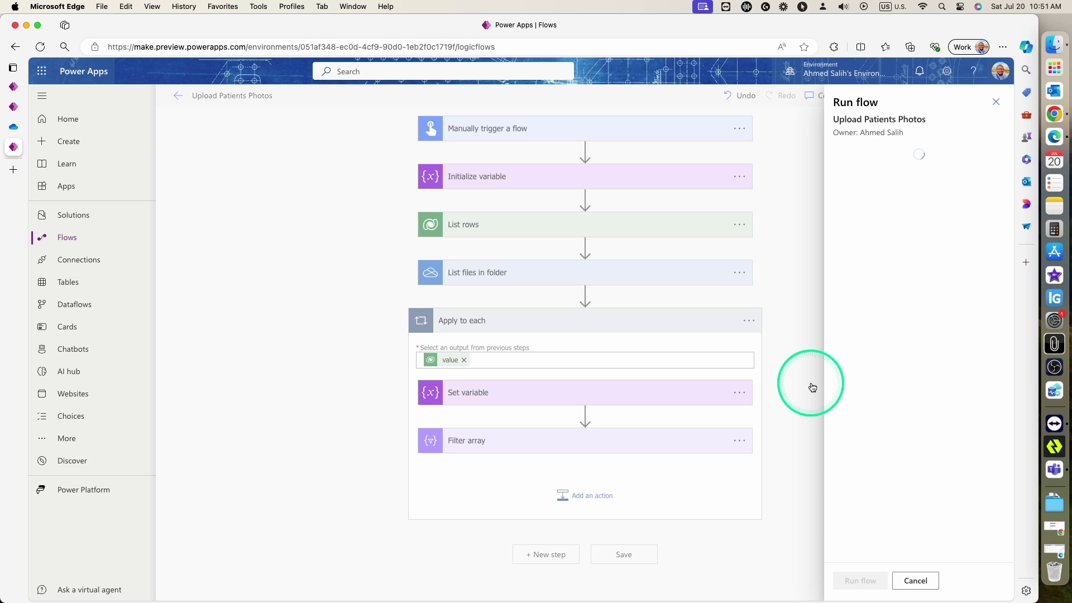
click(862, 586)
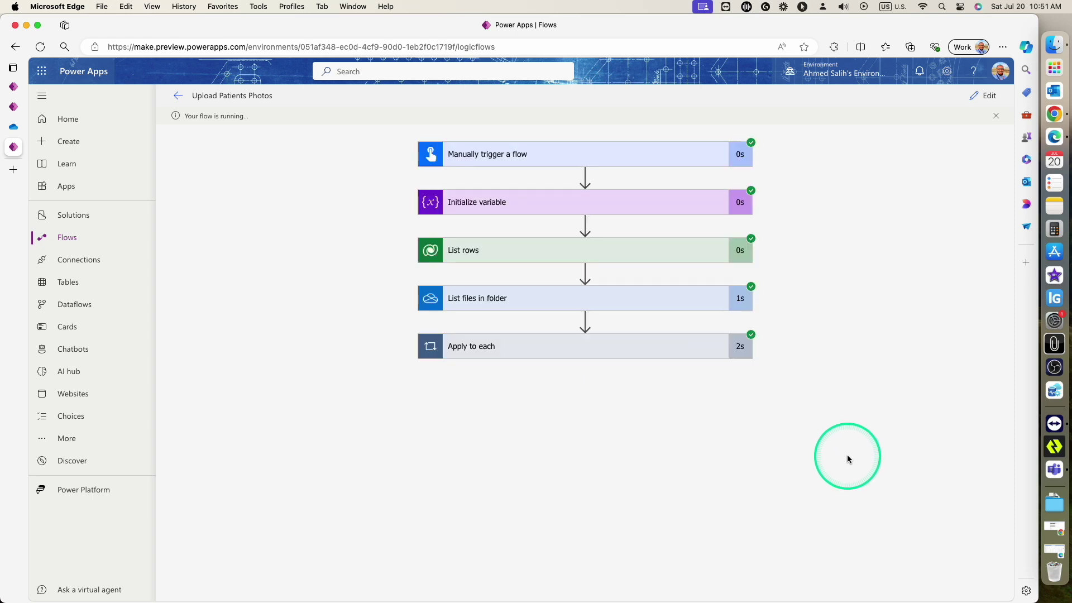
- Examine the first Apply to each iteration, comparing the Set variable value with the Filter array inputs and outputs
click(608, 350)
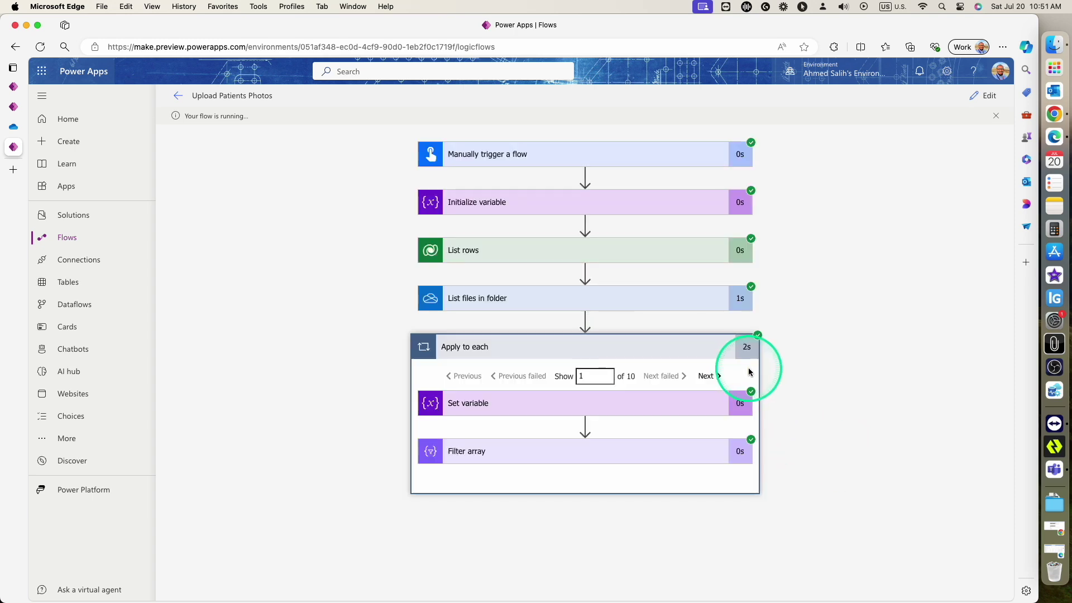
click(679, 397)
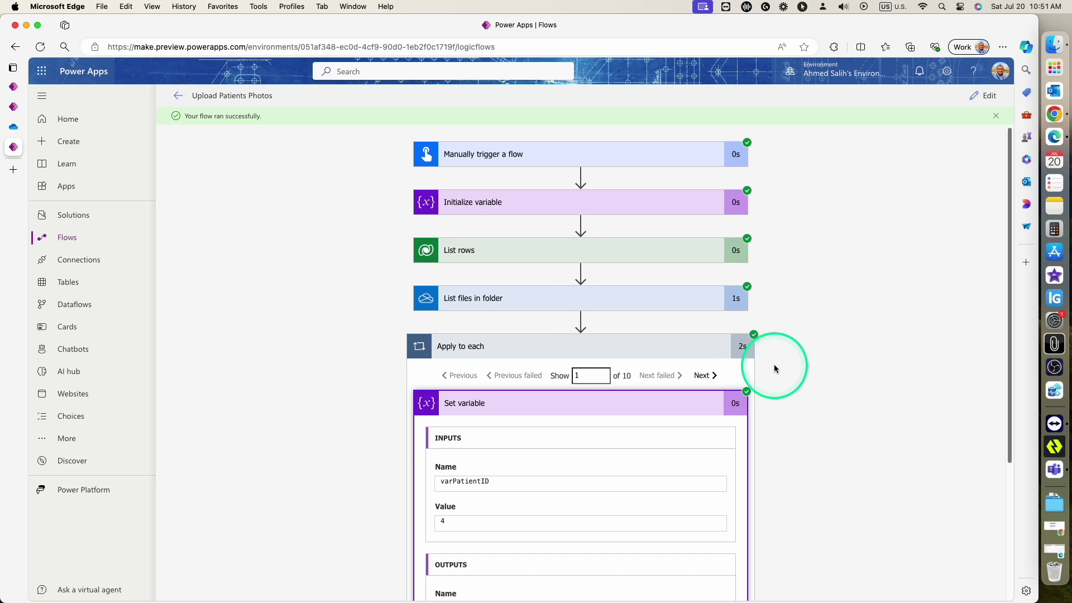
scroll(775, 369, down, 3)
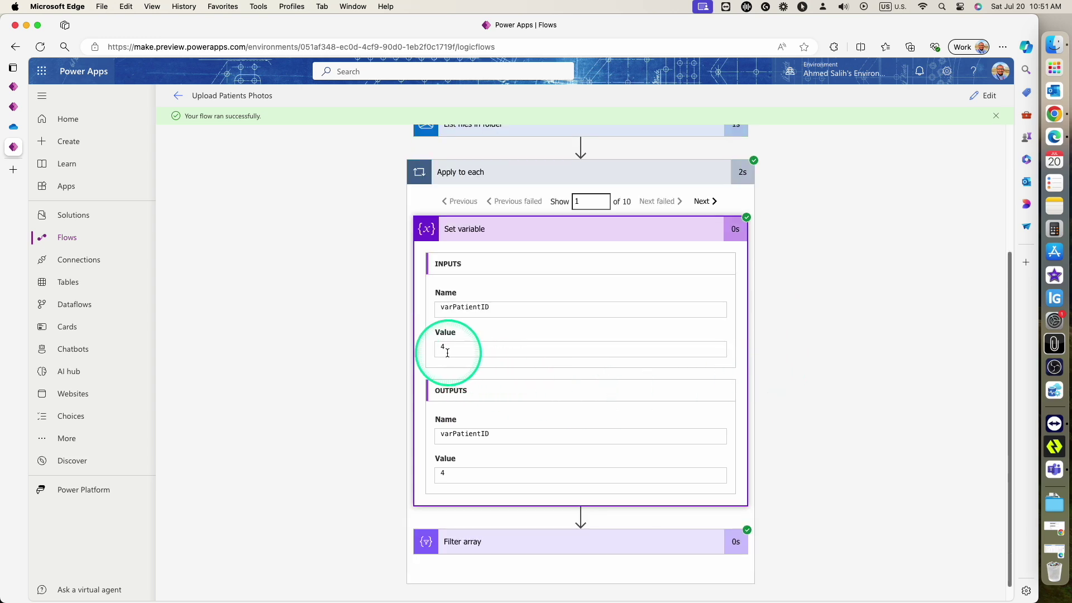
click(583, 537)
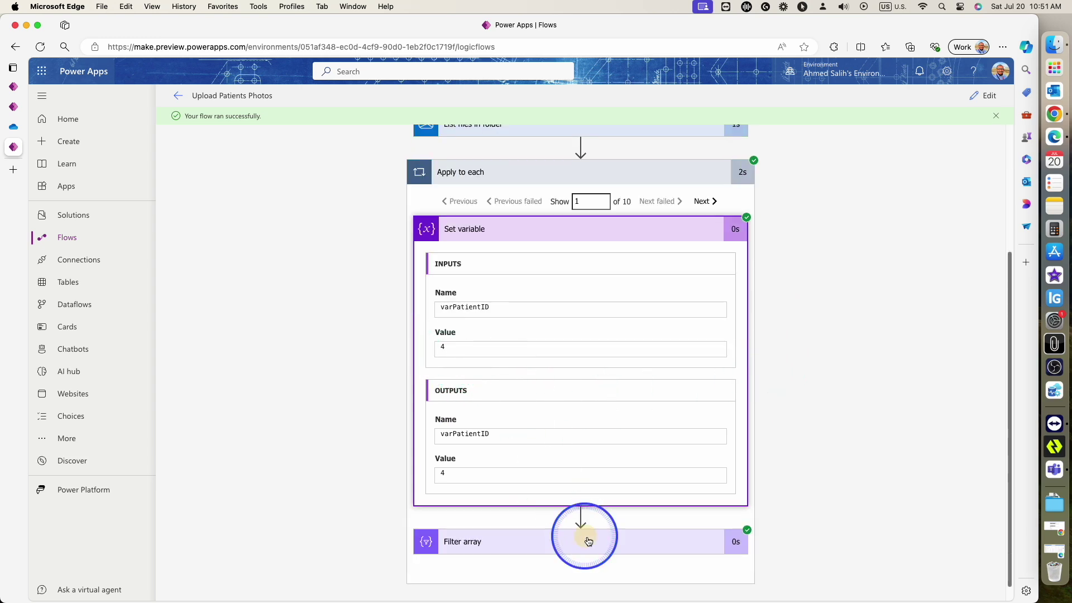
scroll(777, 447, down, 2)
scroll(782, 446, down, 4)
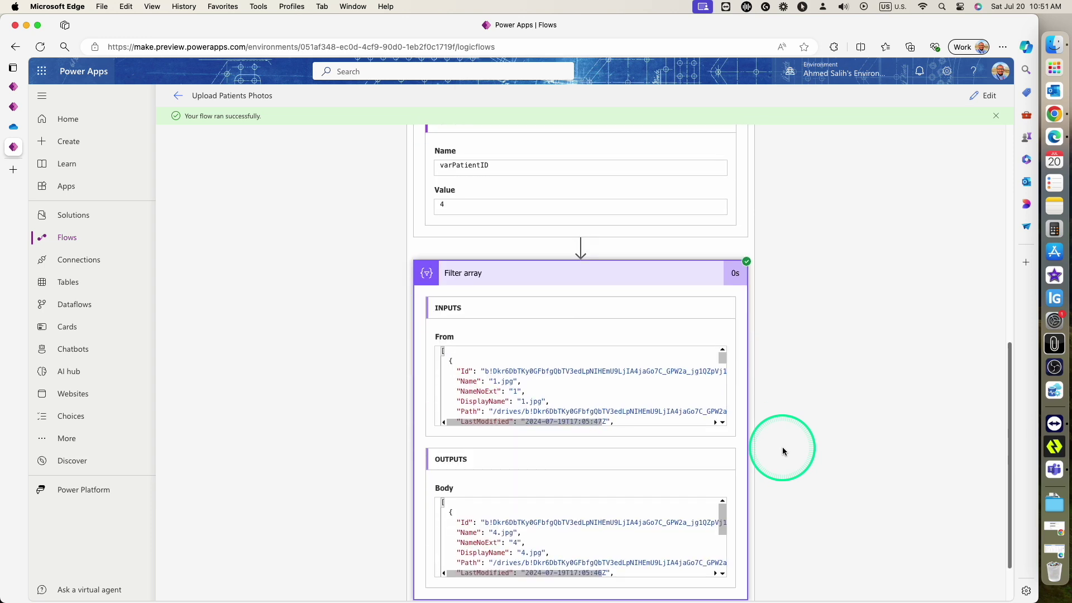
drag(721, 362, 725, 390)
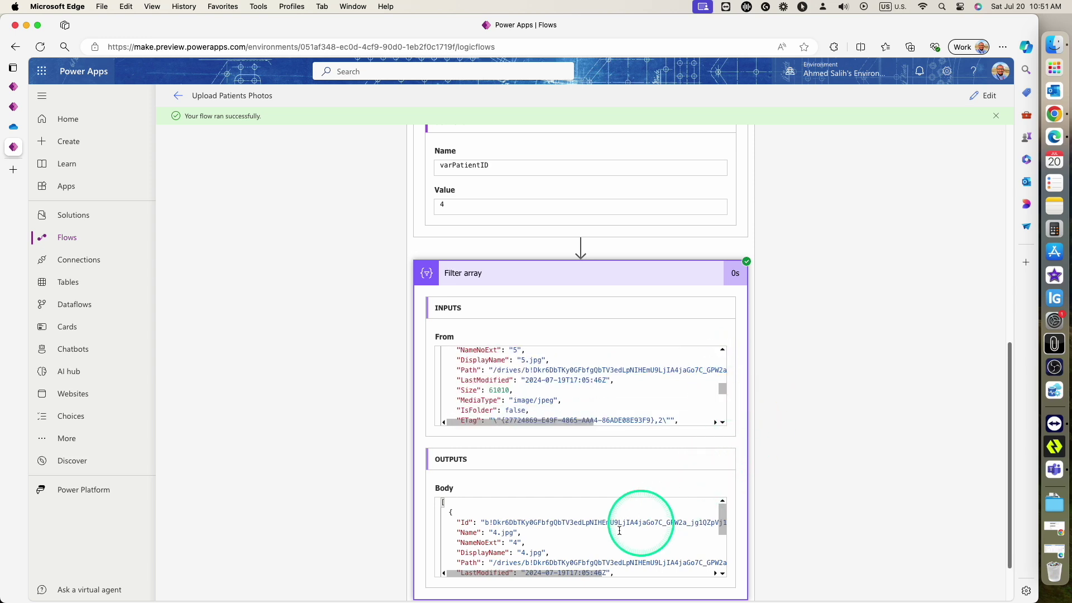
scroll(748, 515, down, 1)
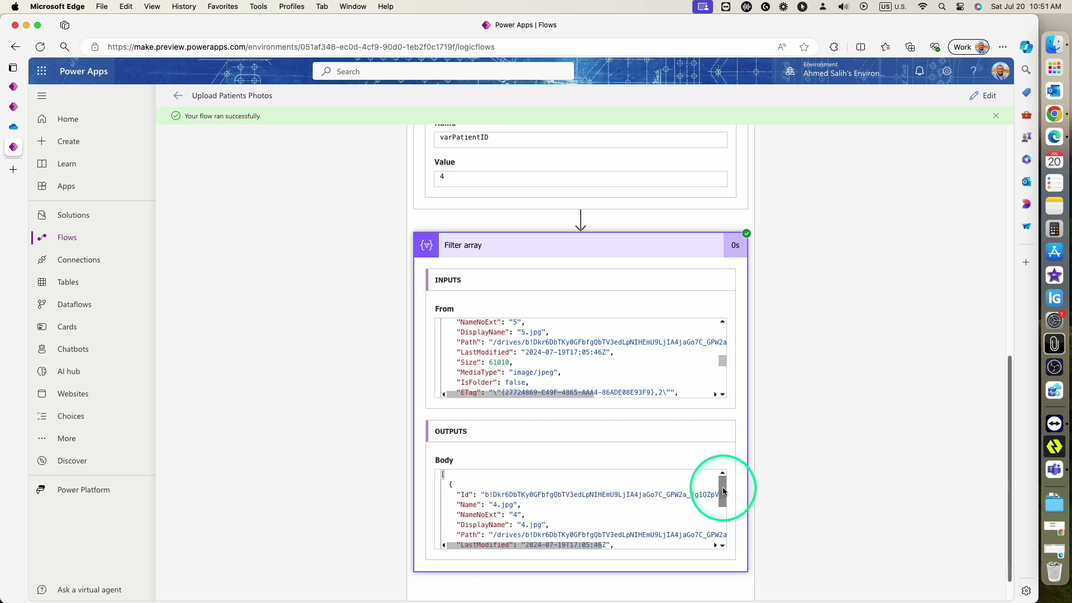
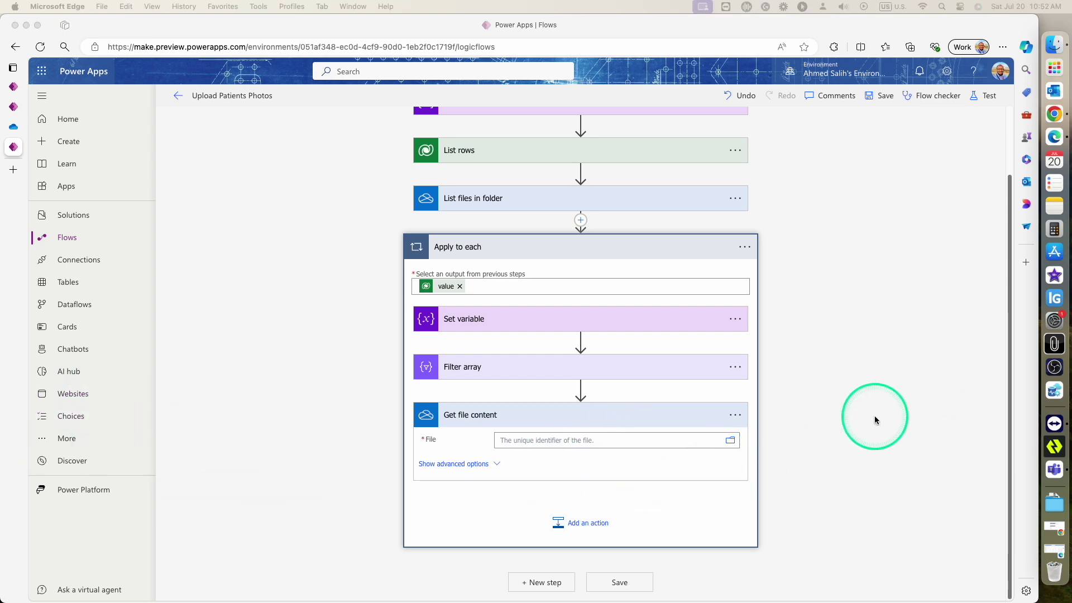
- Set the File of the Get file content action to the Id dynamic value from Filter array
click(544, 442)
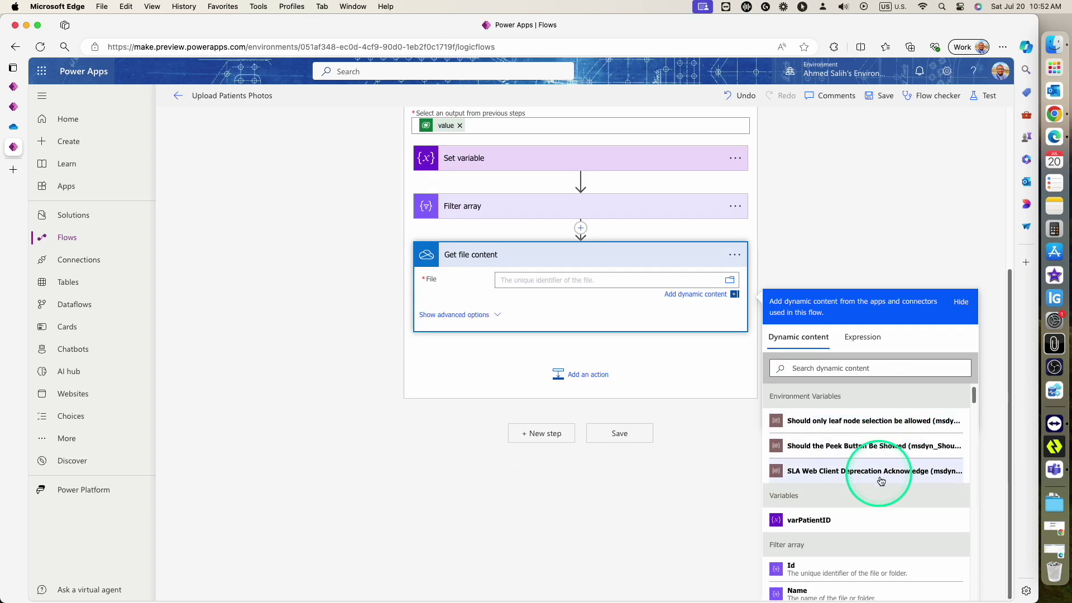
scroll(882, 491, down, 2)
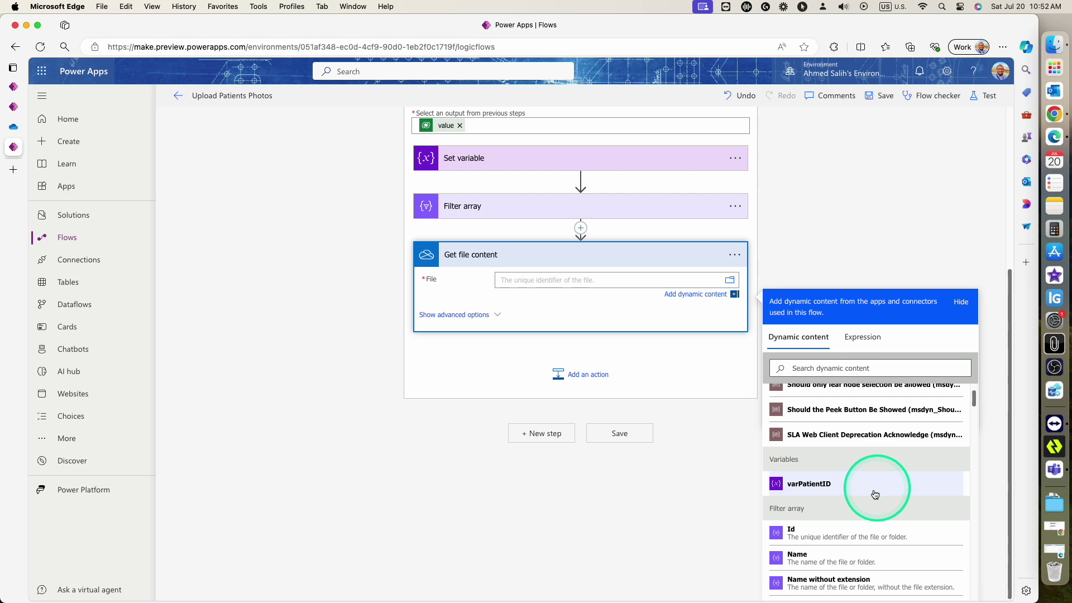
click(803, 540)
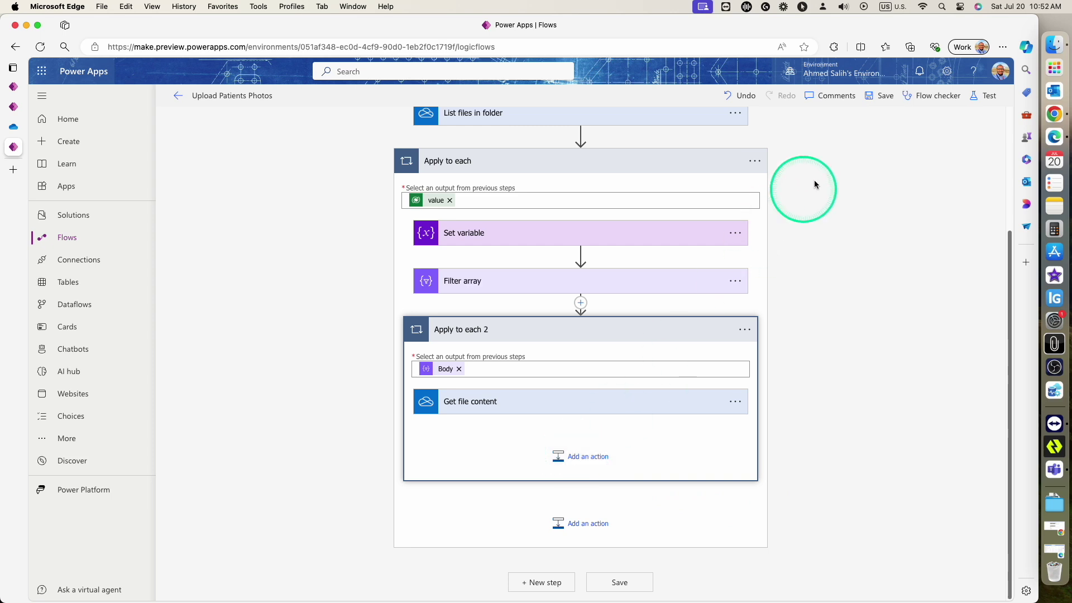
- Save the flow with the Get file content action included and run another manual test
click(880, 96)
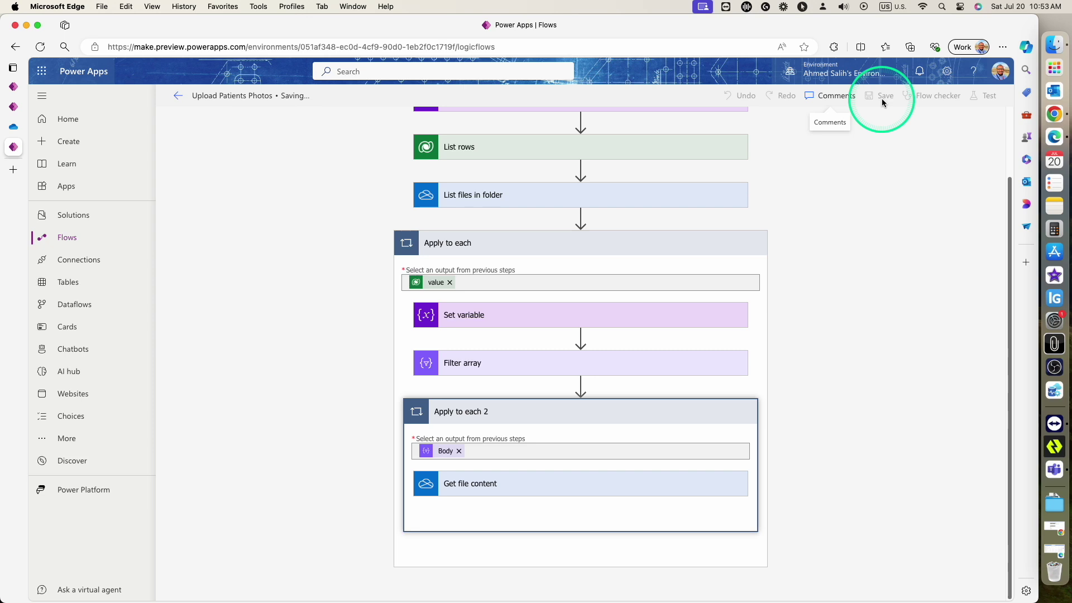
click(976, 104)
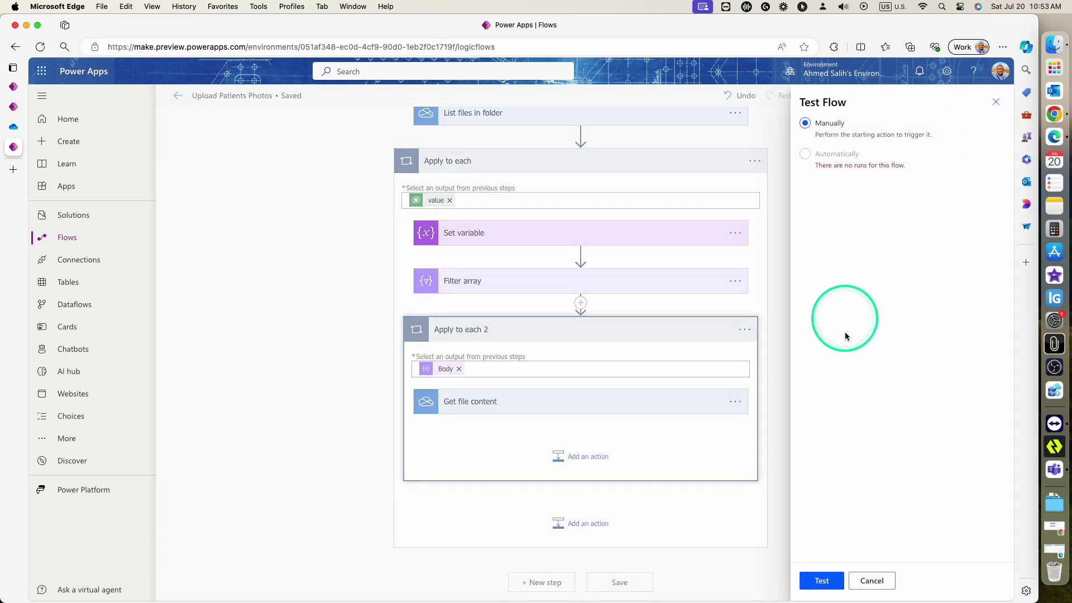
click(824, 580)
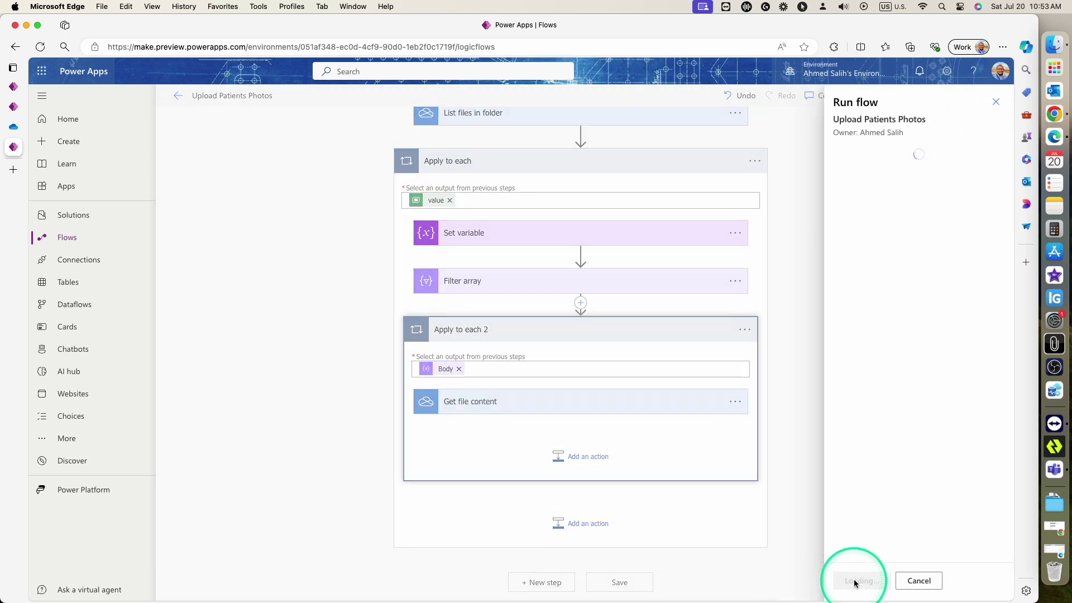
click(855, 581)
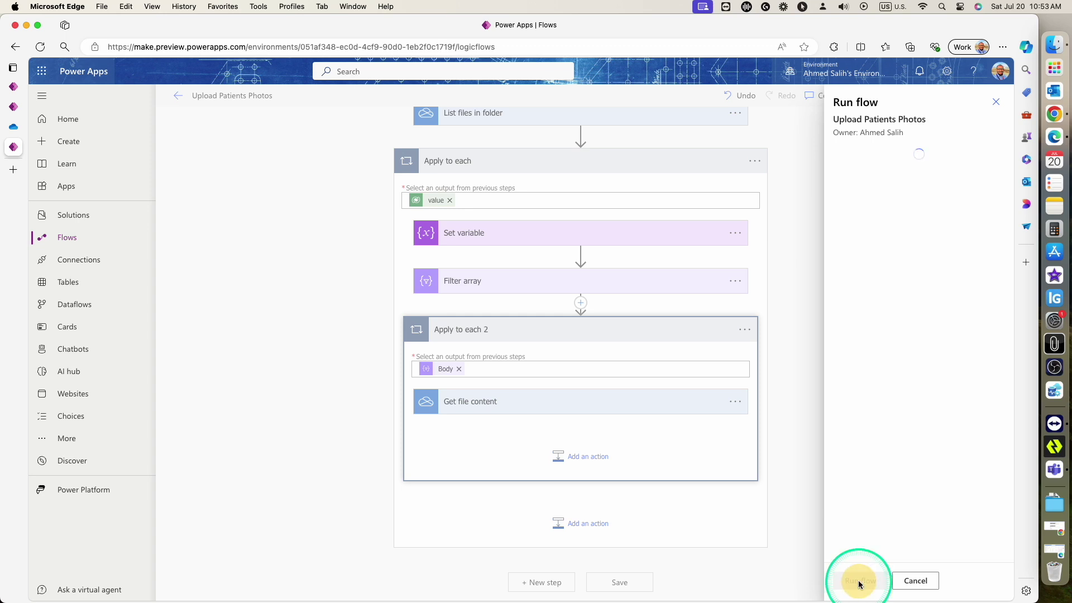
click(852, 580)
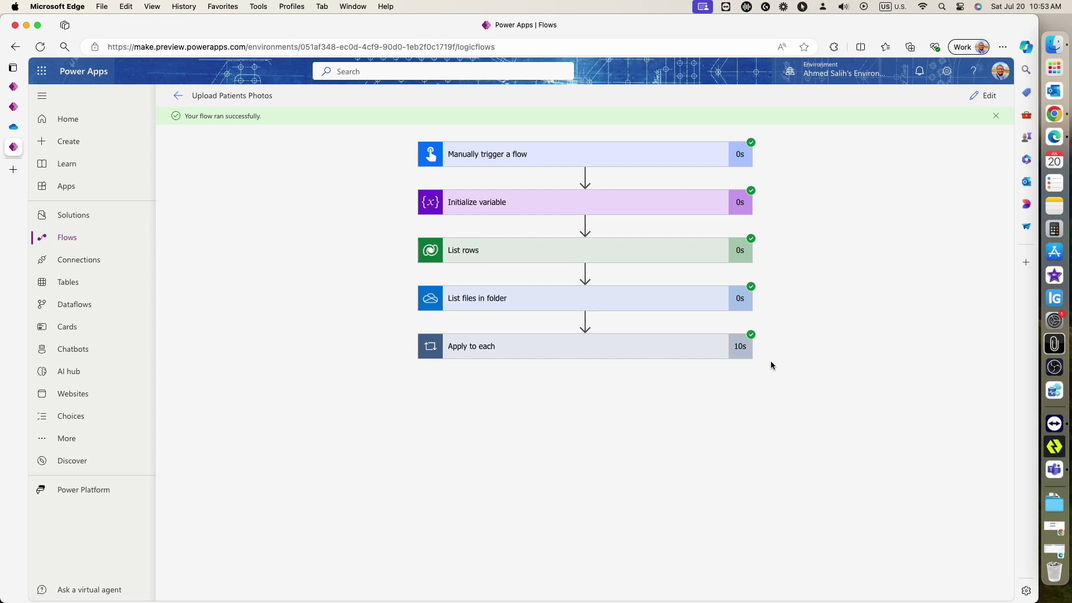
- Examine the first Apply to each iteration of the flow run, checking the Set variable output and the nested Apply to each 2
click(620, 350)
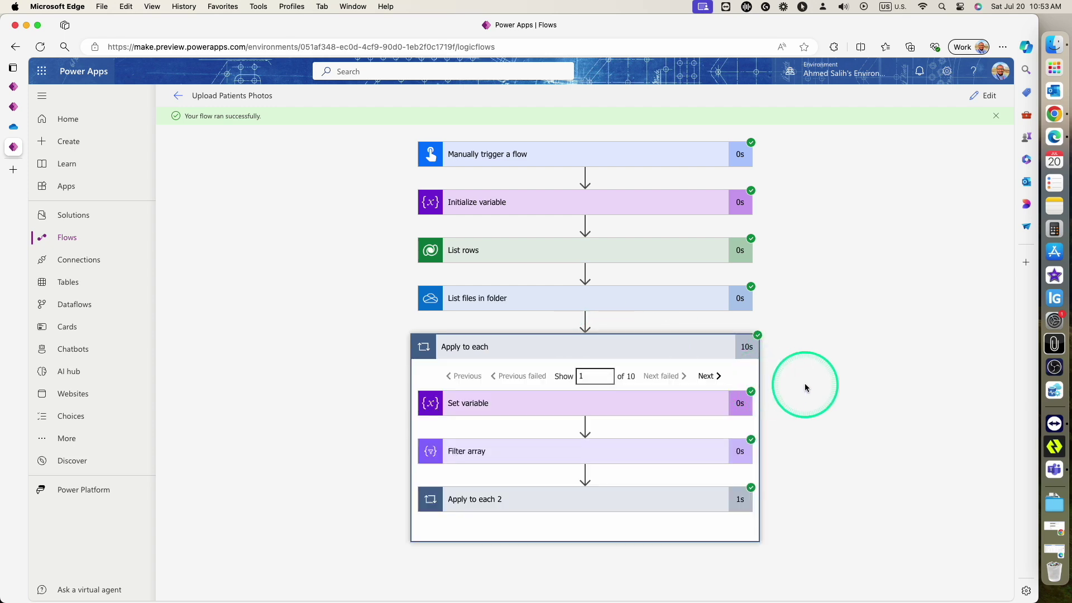
click(654, 505)
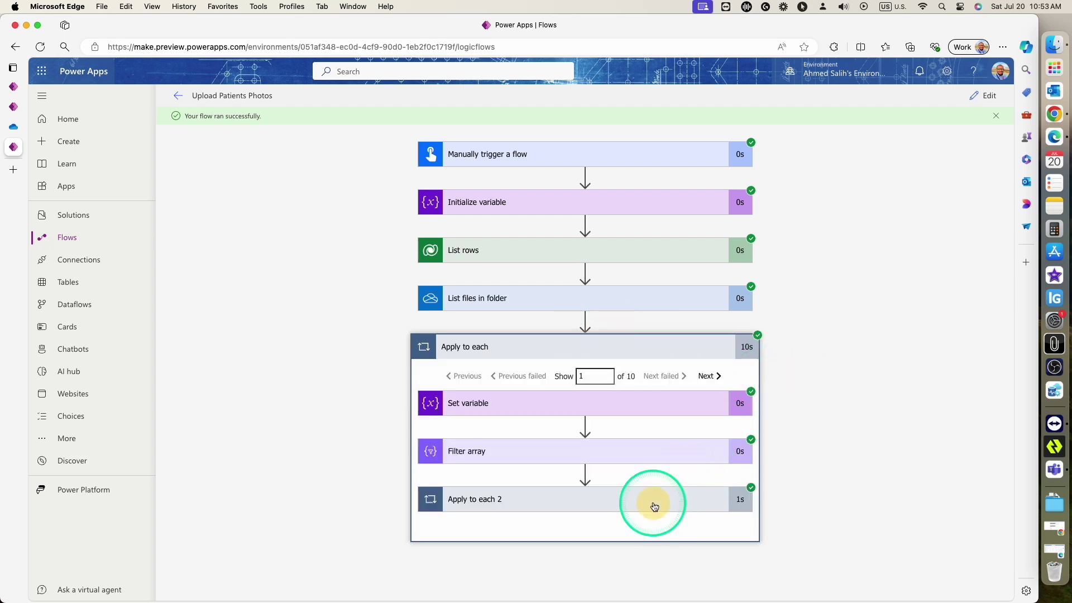
scroll(809, 452, down, 2)
click(653, 507)
scroll(809, 441, down, 1)
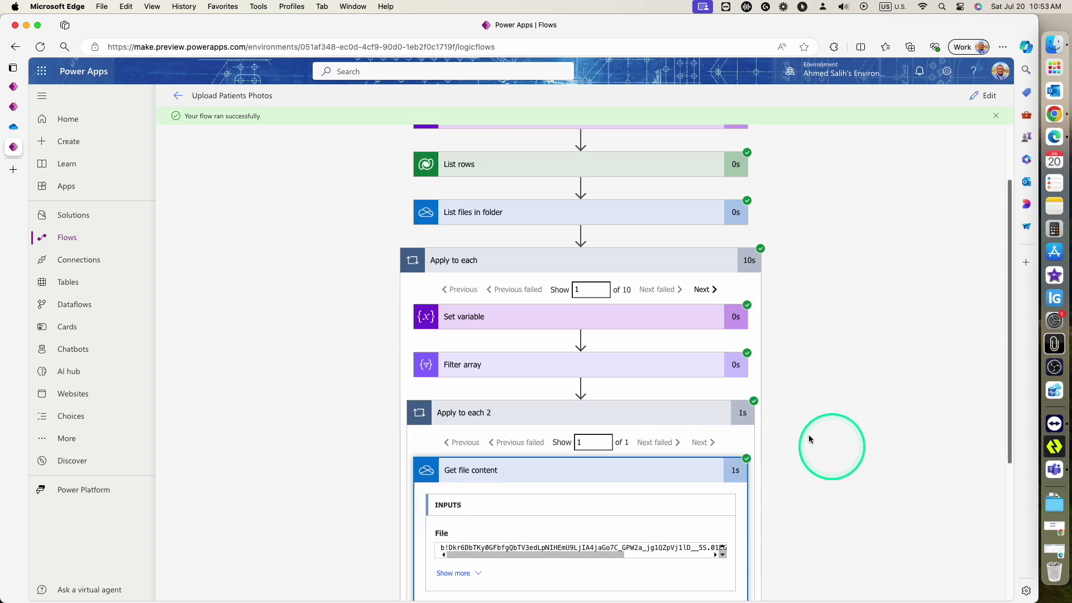
click(664, 317)
scroll(805, 359, down, 6)
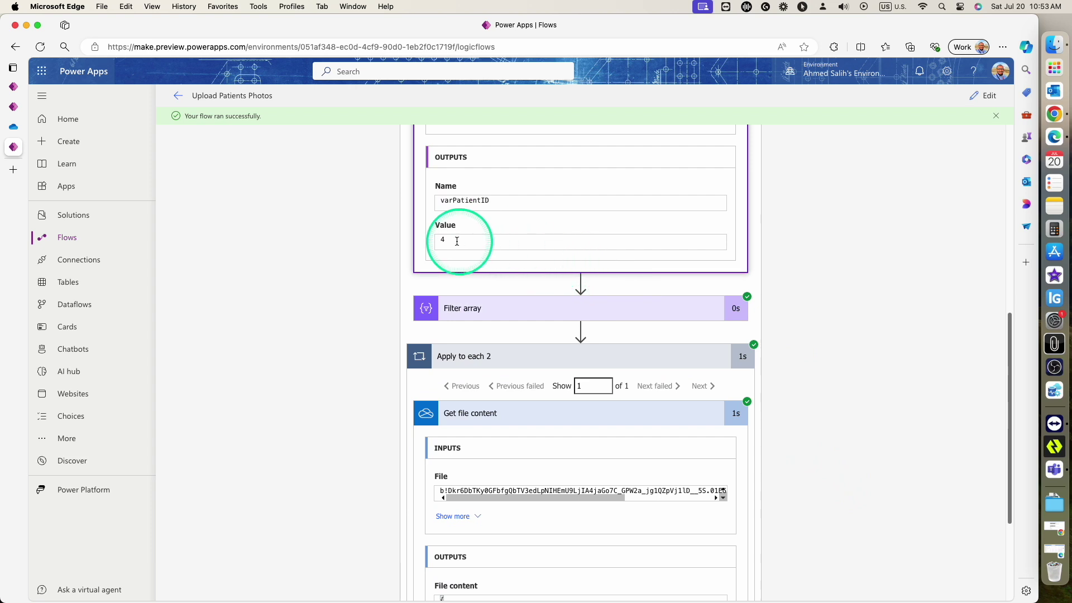
- Examine the $content property in the Get file content output and the inputs and outputs of Filter array
scroll(840, 433, down, 4)
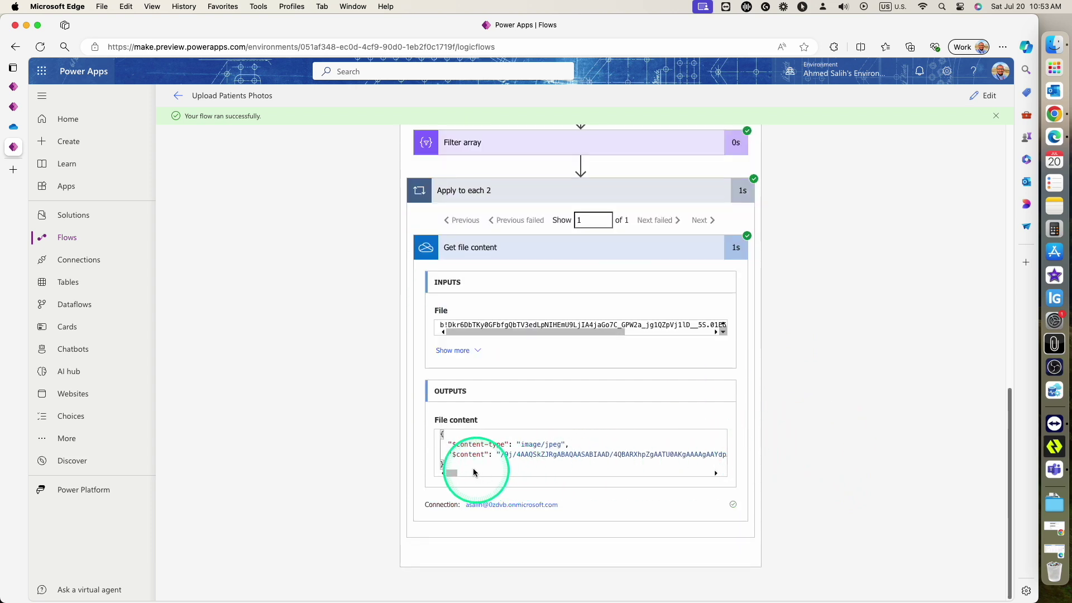
mouse_move(454, 474)
mouse_down()
mouse_move(465, 475)
mouse_move(450, 473)
mouse_up()
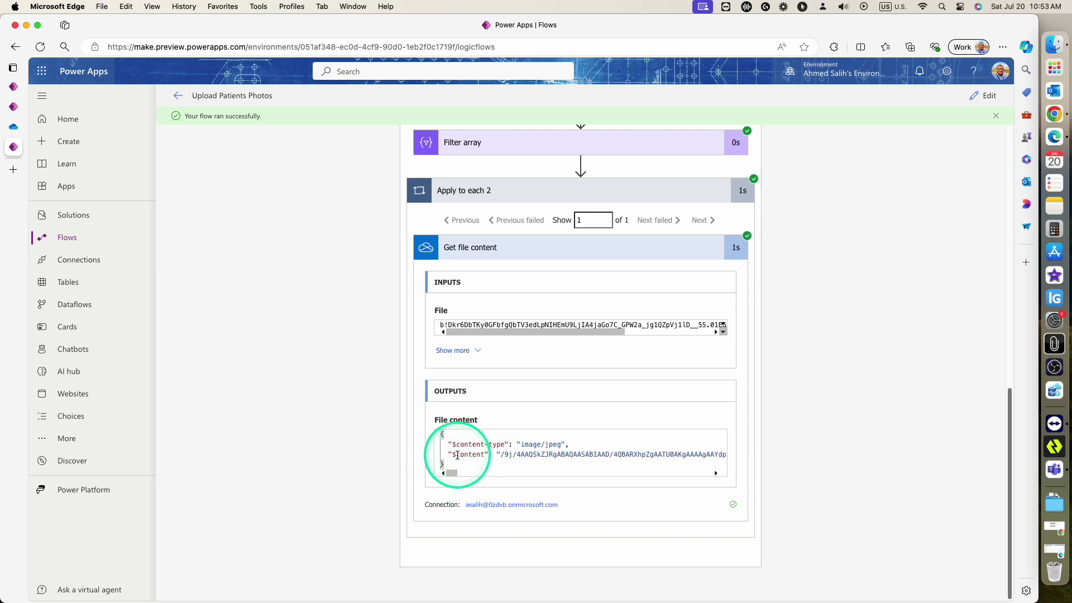
drag(452, 454, 485, 457)
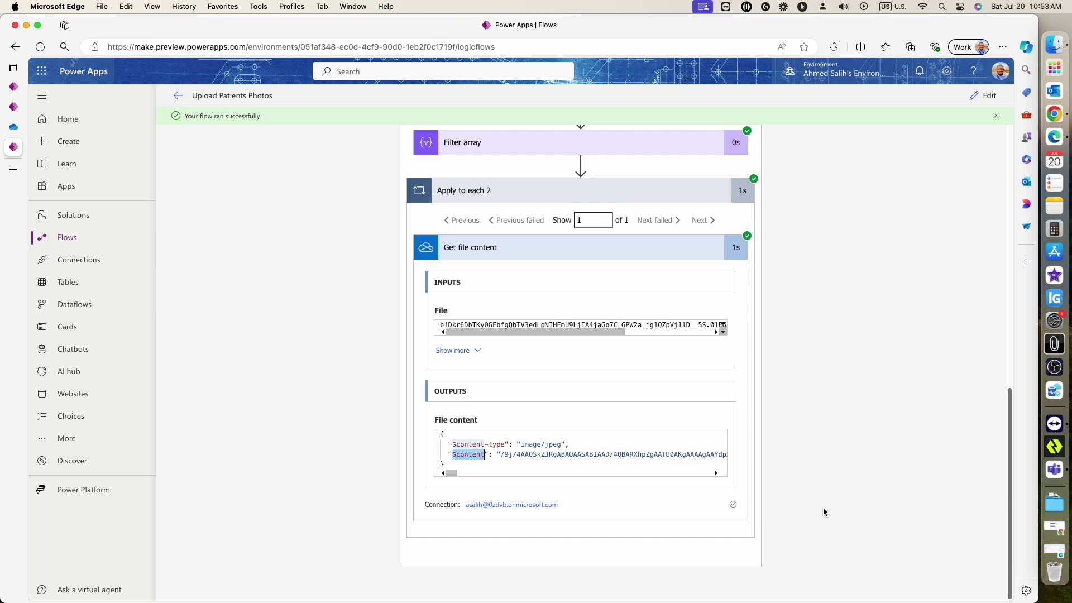
scroll(689, 417, up, 1)
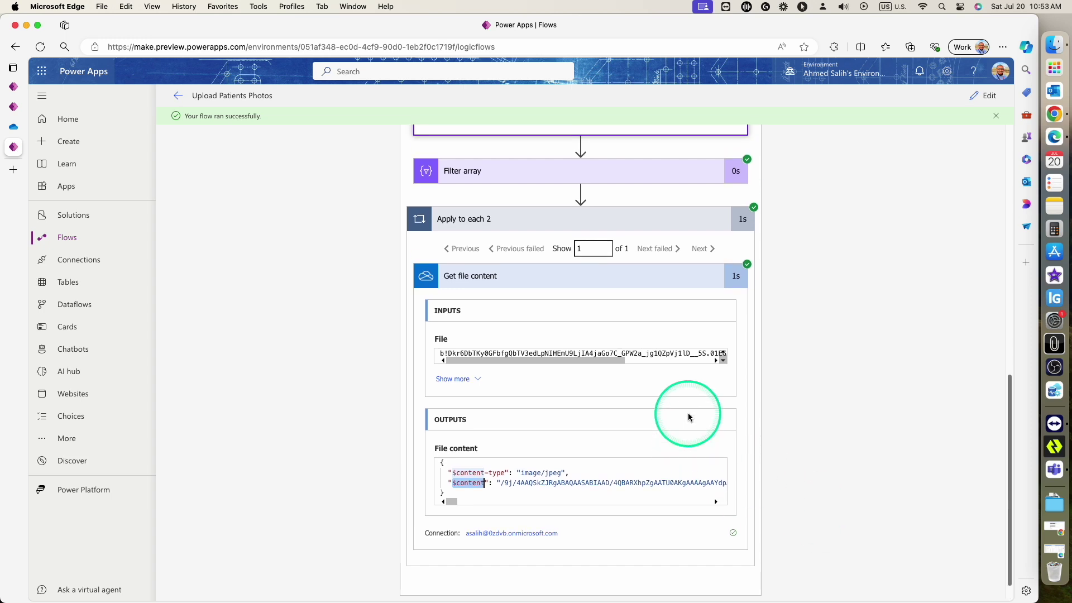
scroll(689, 417, up, 1)
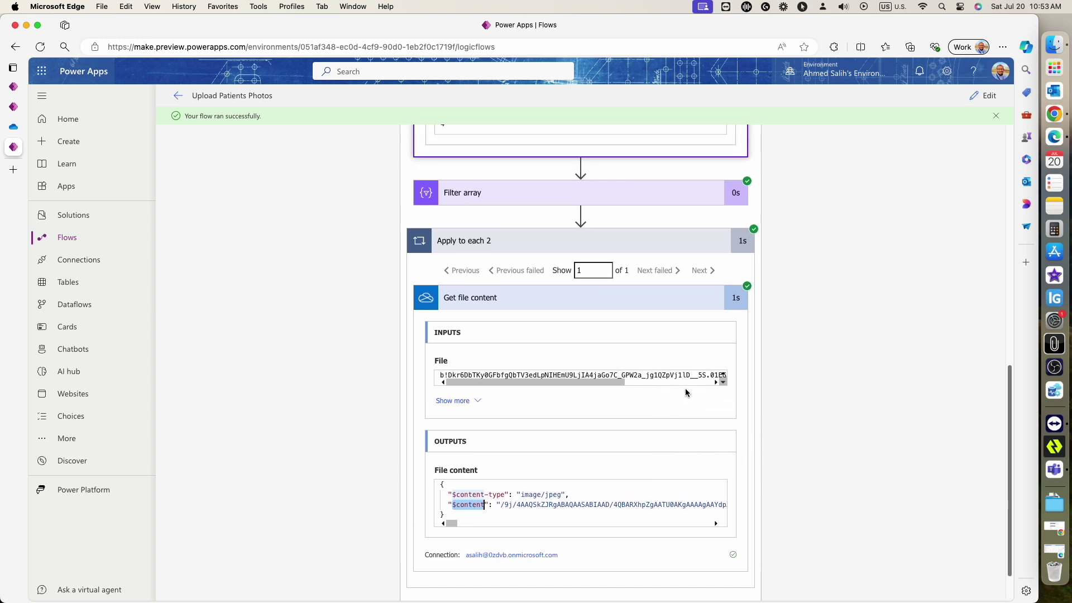
click(625, 194)
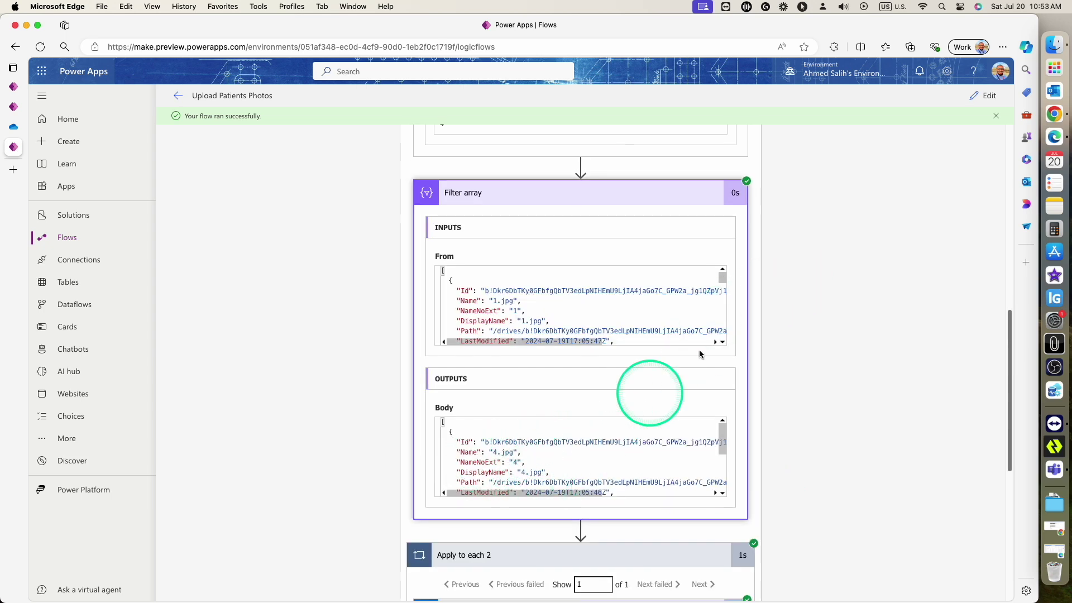
- Edit the flow and add a Microsoft Dataverse Update a row action after Get file content inside Apply to each 2
click(980, 96)
scroll(757, 369, down, 5)
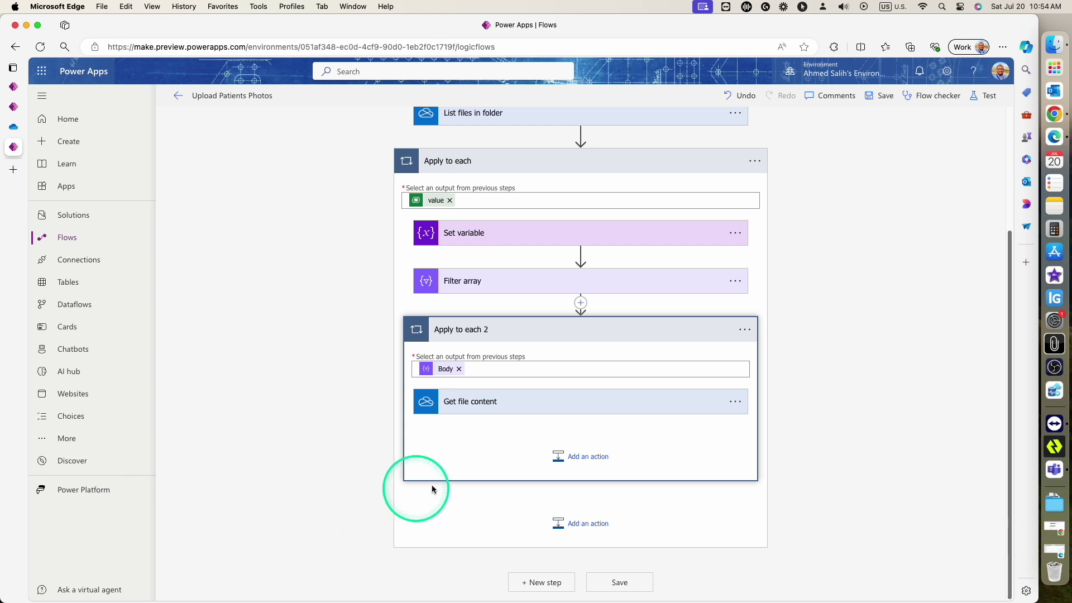
click(587, 457)
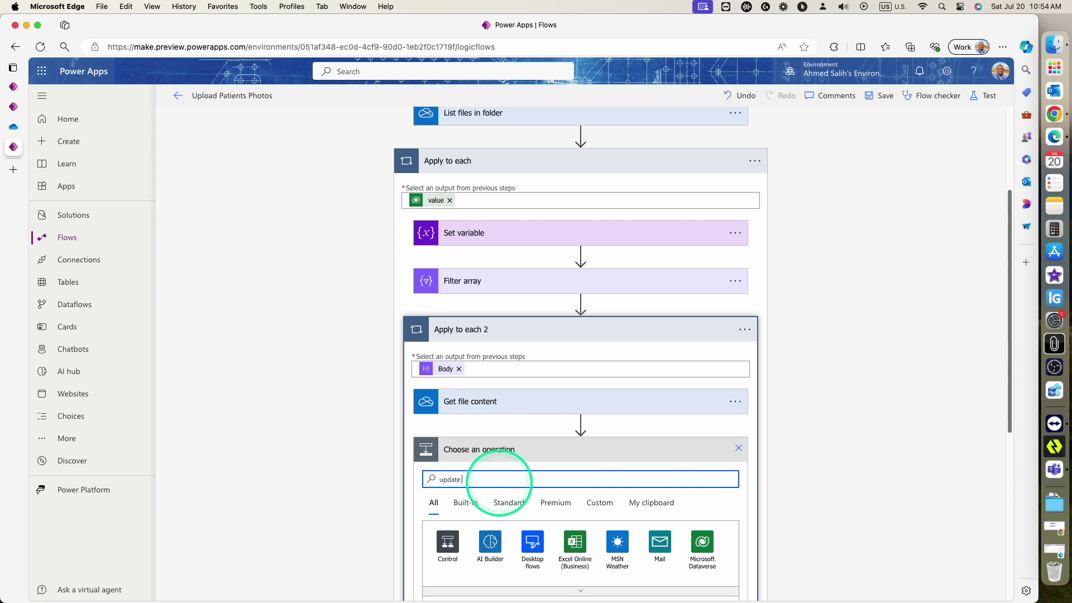
text(update a ro)
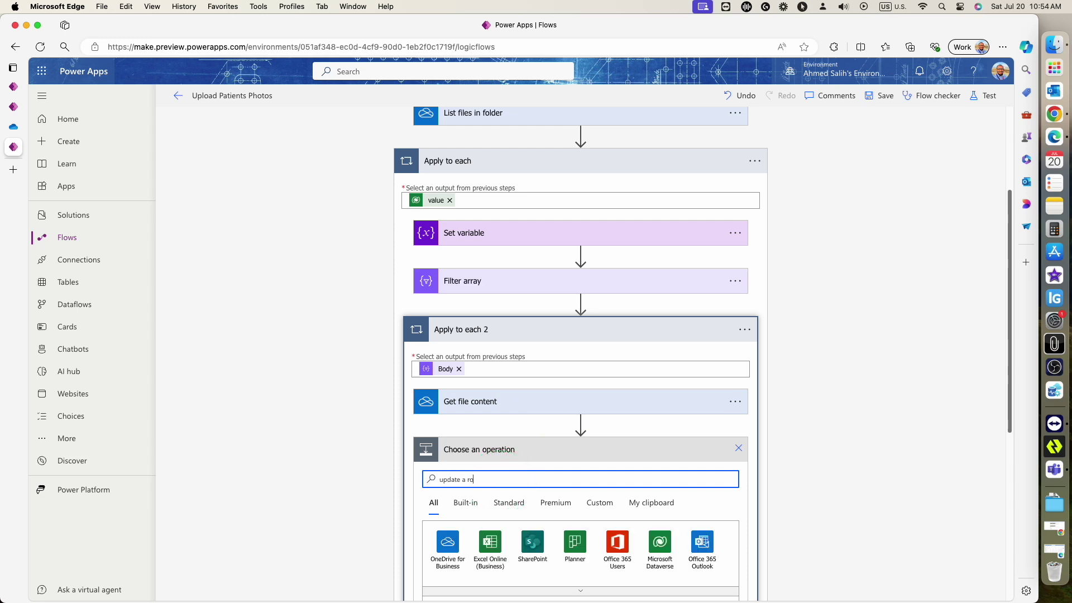
scroll(805, 475, down, 4)
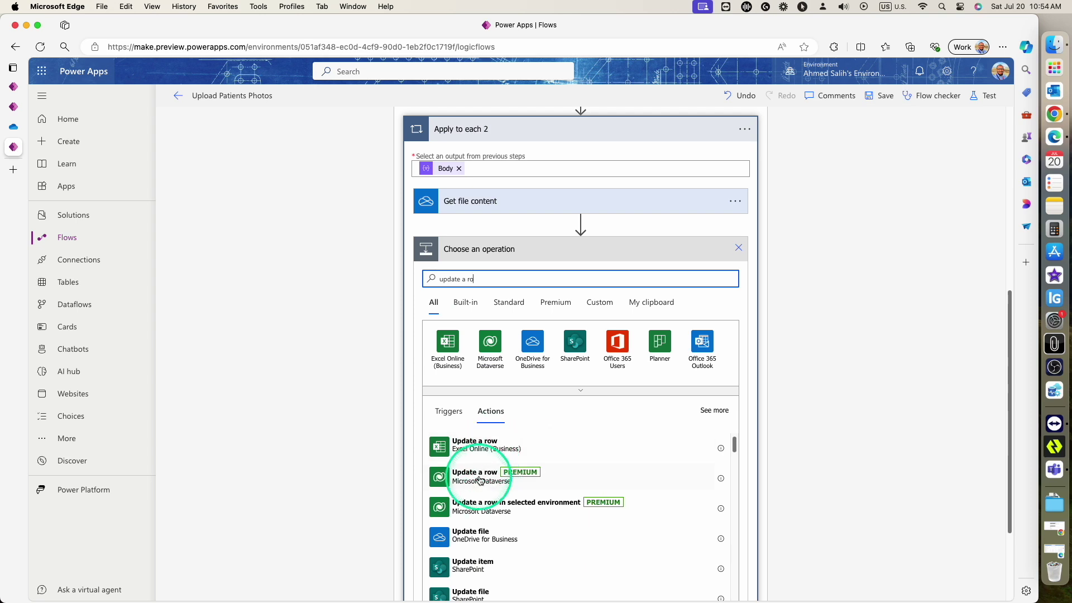
click(480, 479)
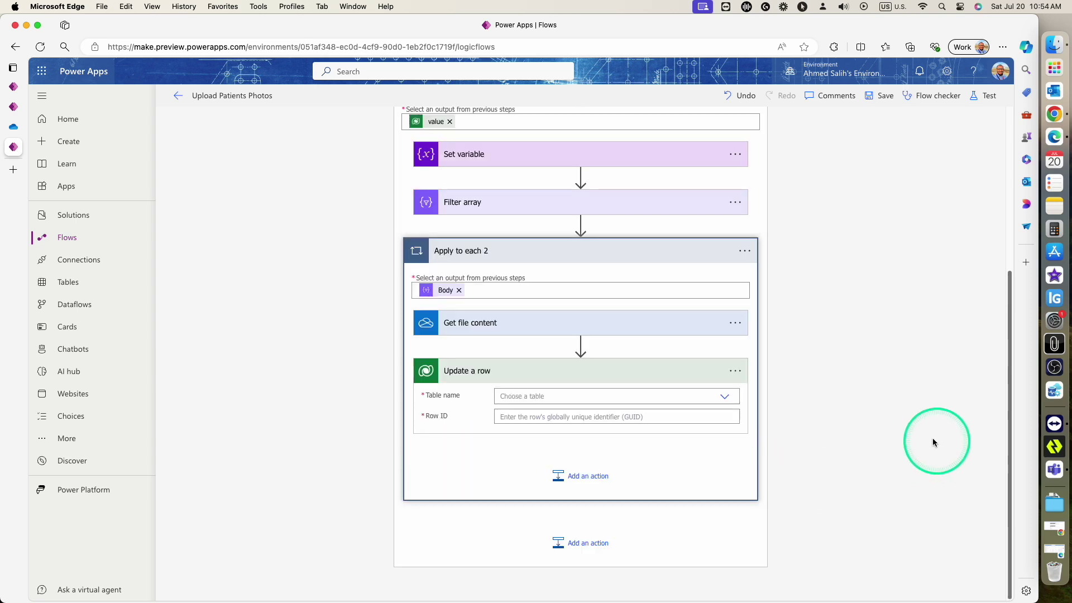
- Set the table name of the Update a row action to Patient Information
scroll(924, 439, down, 1)
click(689, 375)
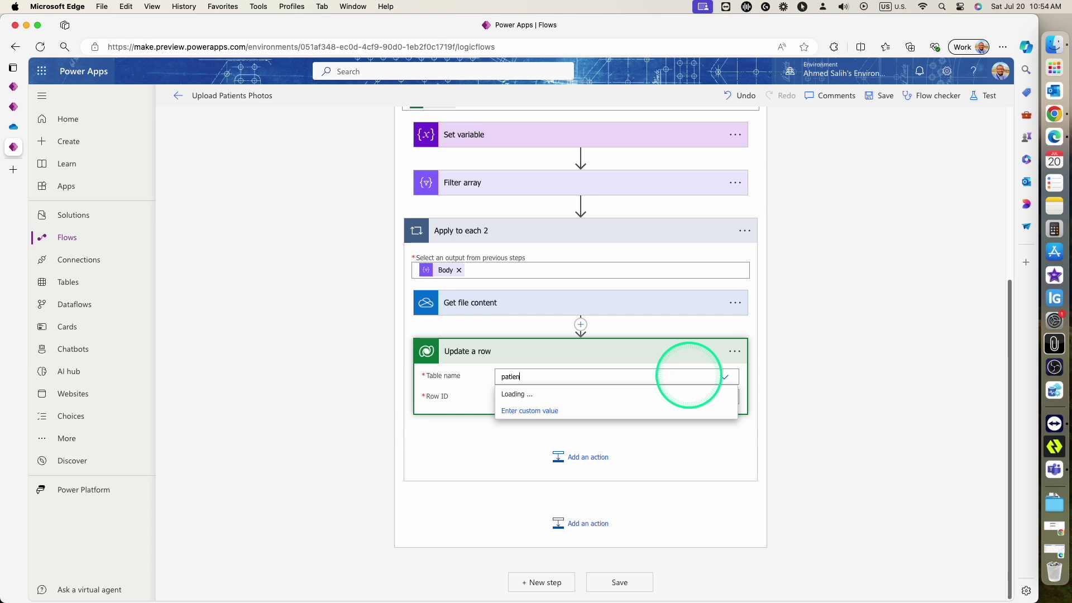
click(656, 393)
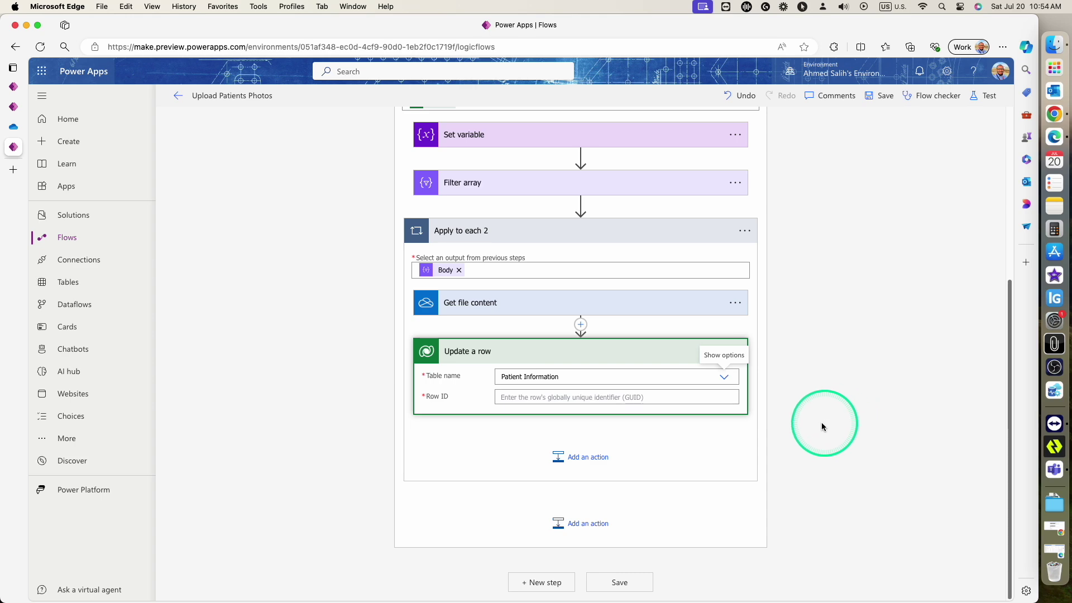
- Set the Row ID of the Update a row action to the Patient Information unique identifier from the Dataverse dynamic values
click(544, 397)
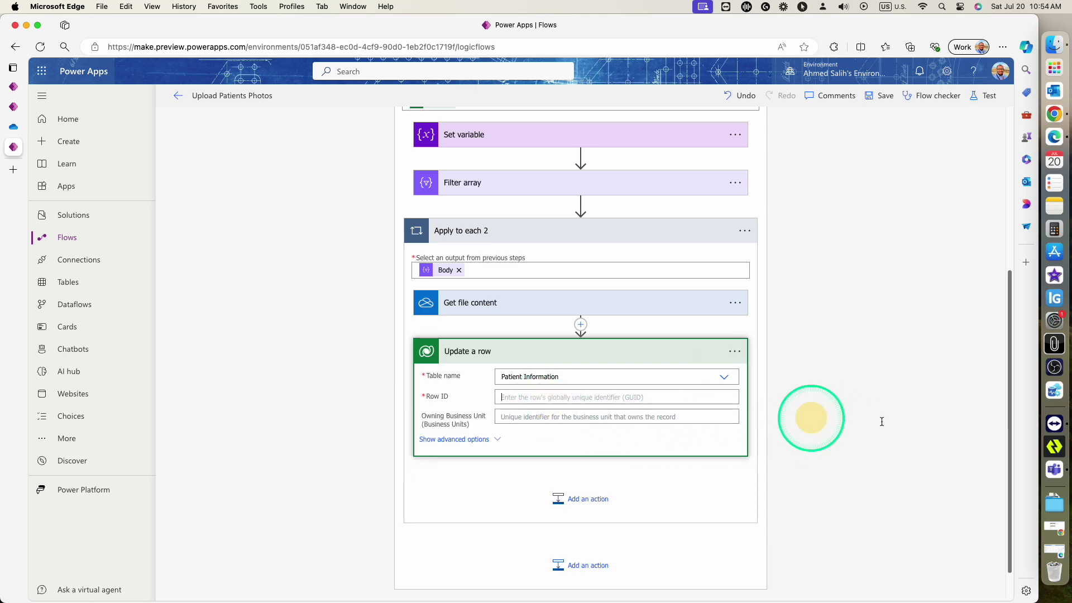
scroll(921, 335, up, 5)
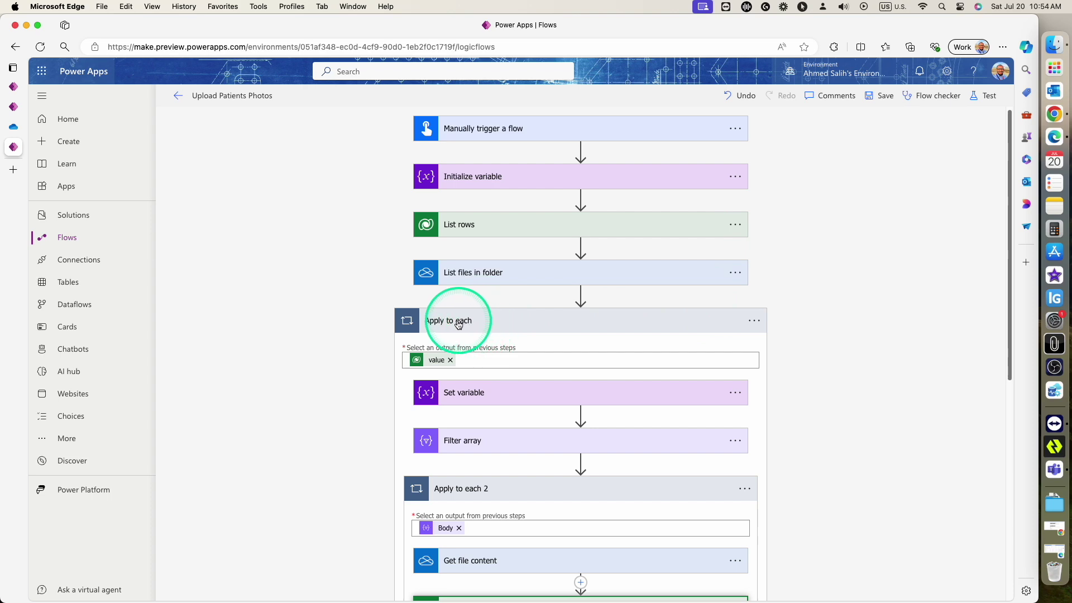
scroll(693, 376, down, 3)
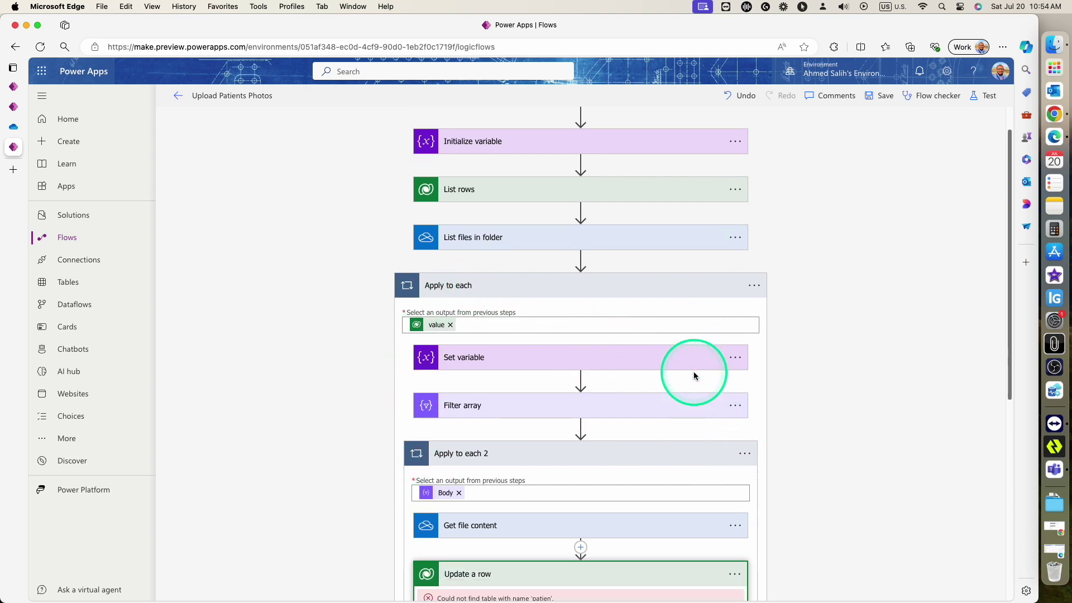
scroll(693, 373, down, 5)
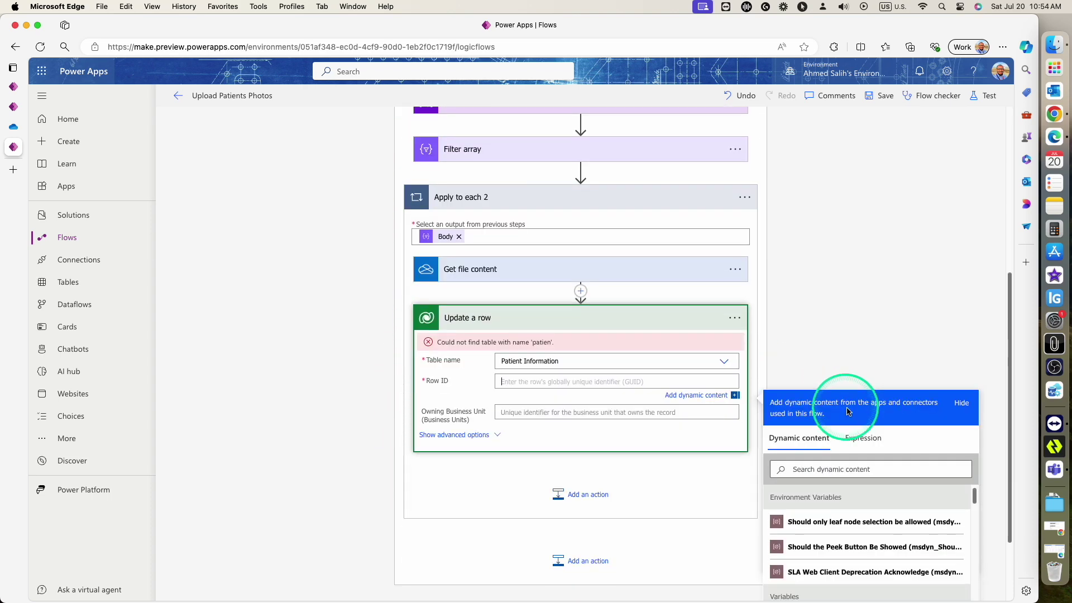
scroll(870, 469, down, 5)
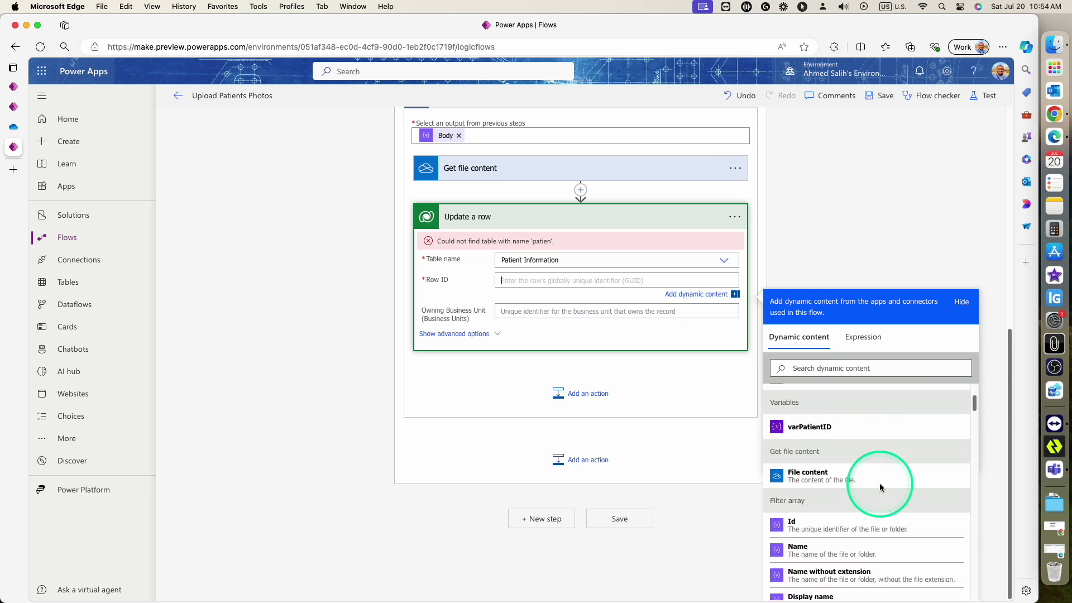
scroll(882, 463, down, 5)
scroll(883, 464, down, 5)
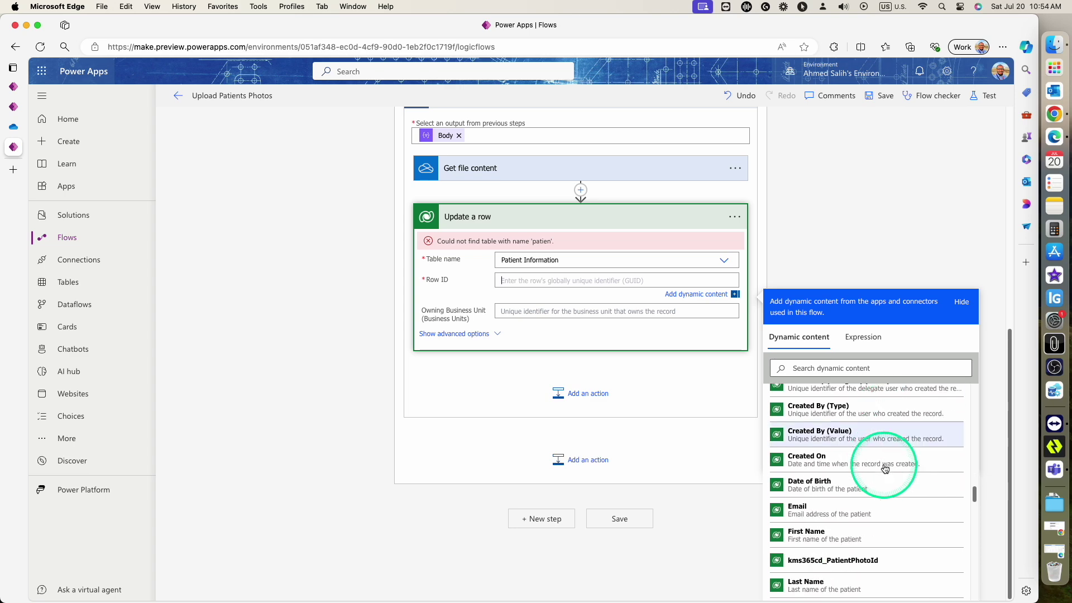
scroll(885, 469, down, 6)
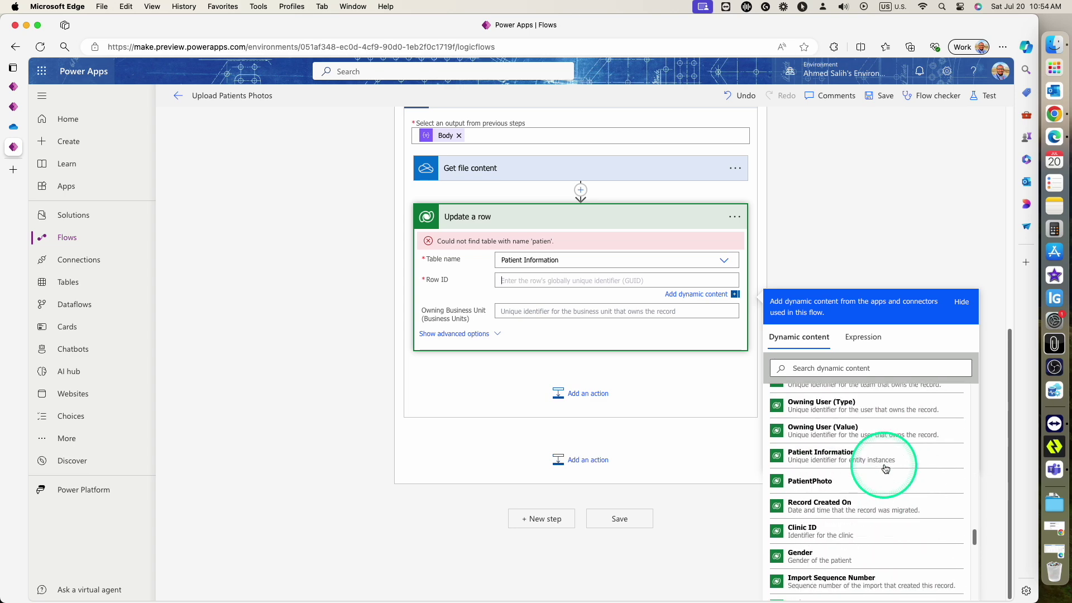
scroll(885, 469, down, 3)
scroll(885, 469, up, 3)
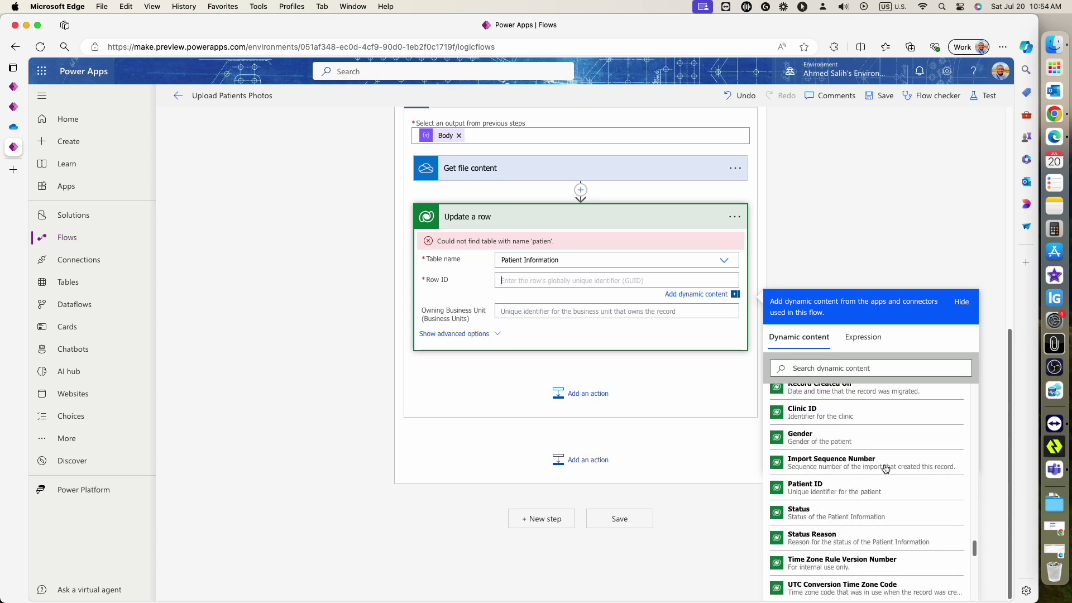
scroll(885, 468, up, 1)
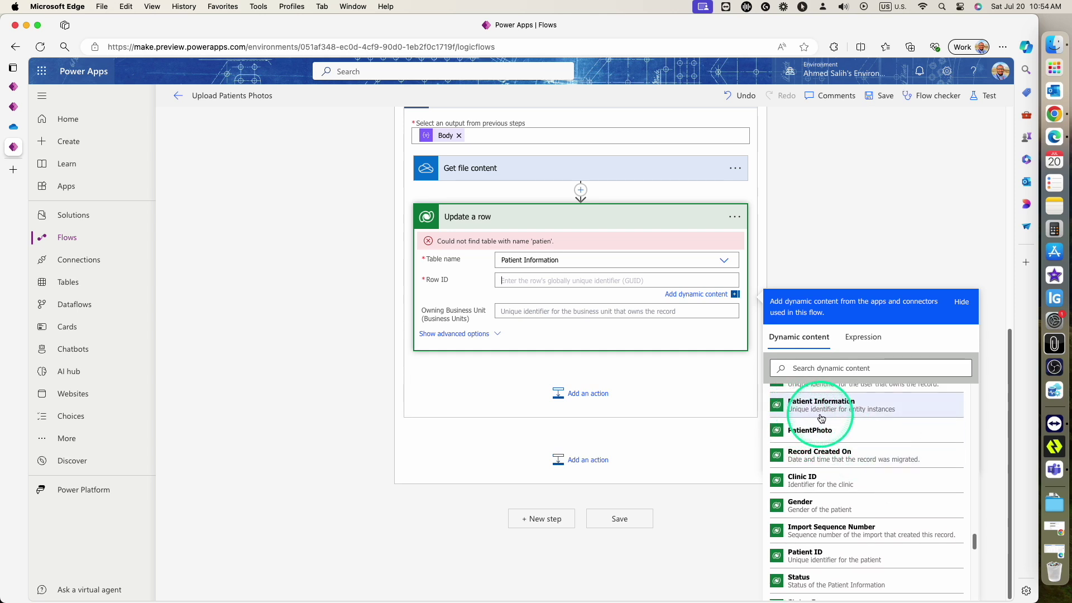
click(840, 413)
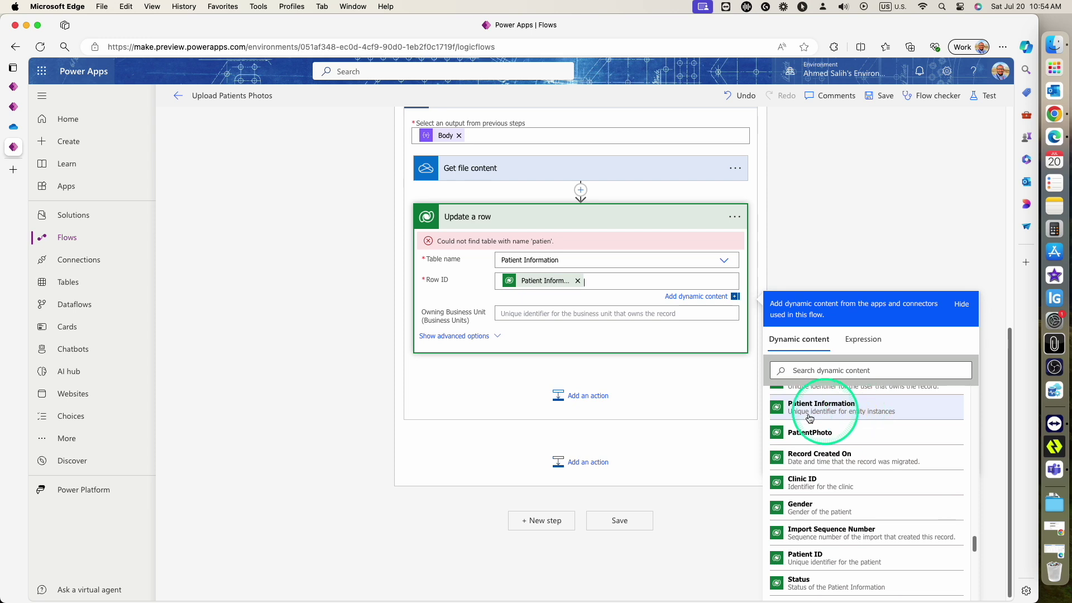
- Show the advanced options of the Update a row action
click(481, 338)
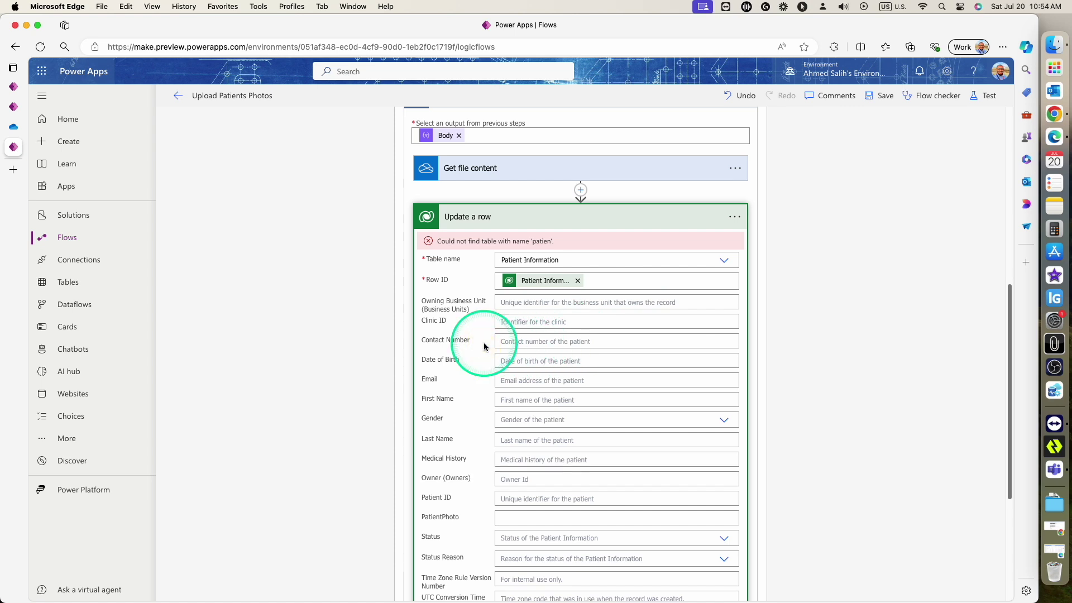
scroll(484, 347, down, 3)
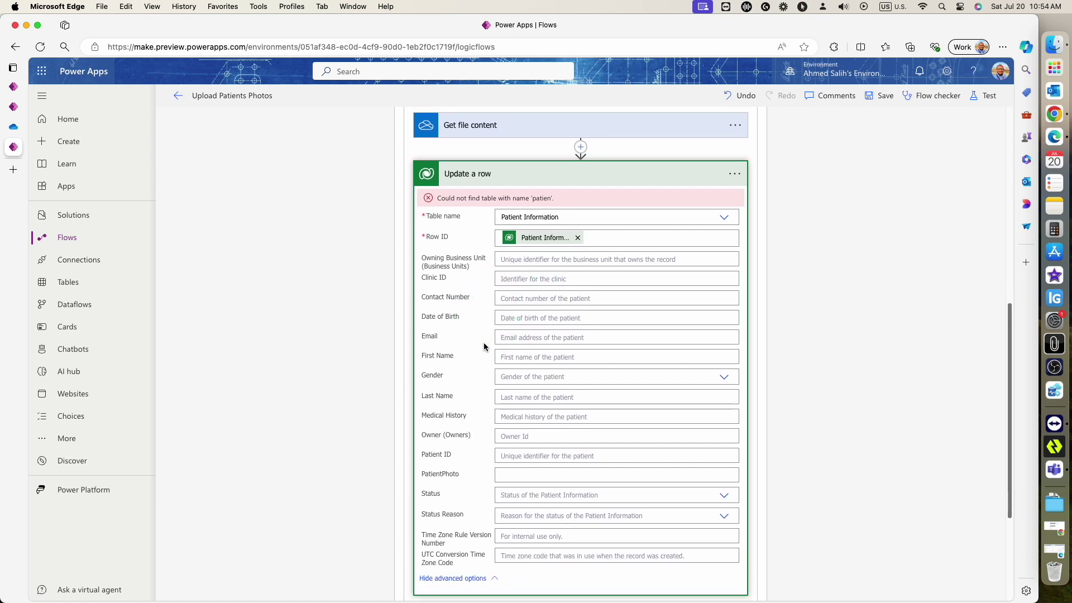
scroll(484, 346, down, 5)
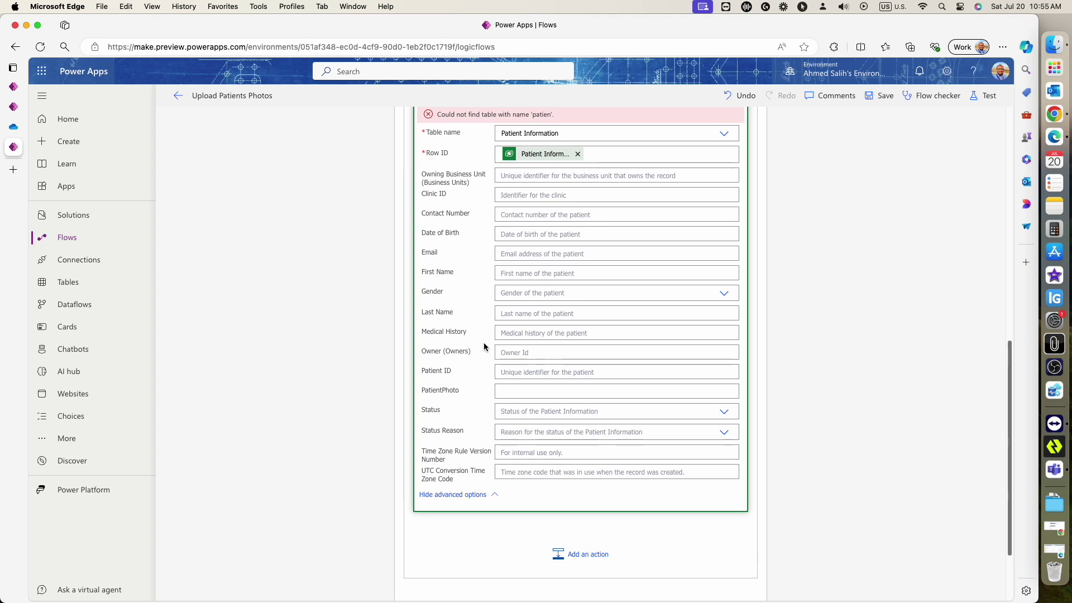
- Compose the expression outputs('Get_file_content')?['body'] for the PatientPhoto field, using the File content dynamic value
click(502, 390)
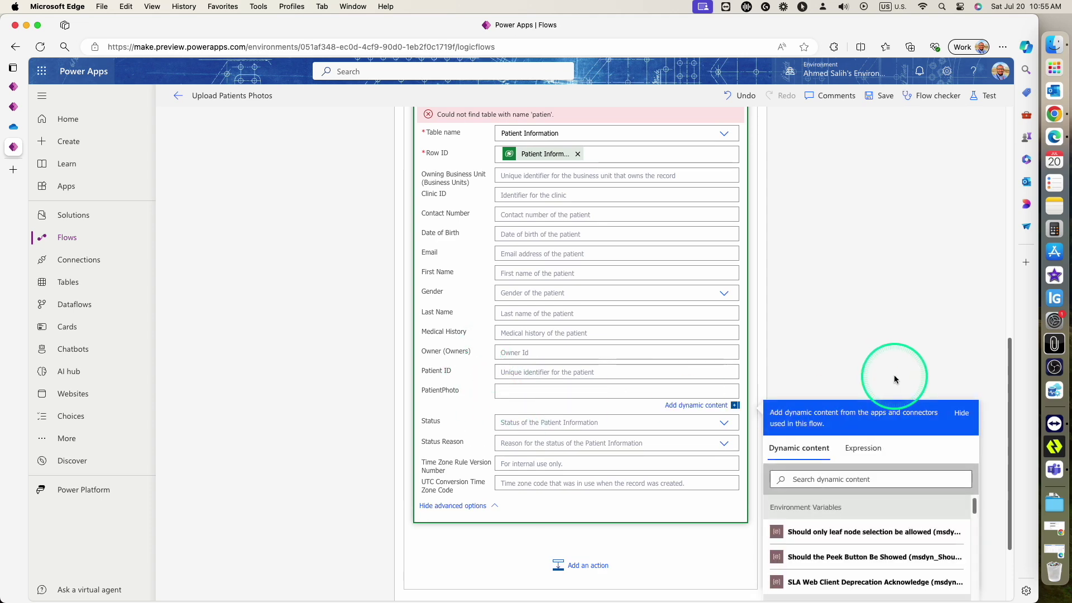
scroll(894, 378, down, 7)
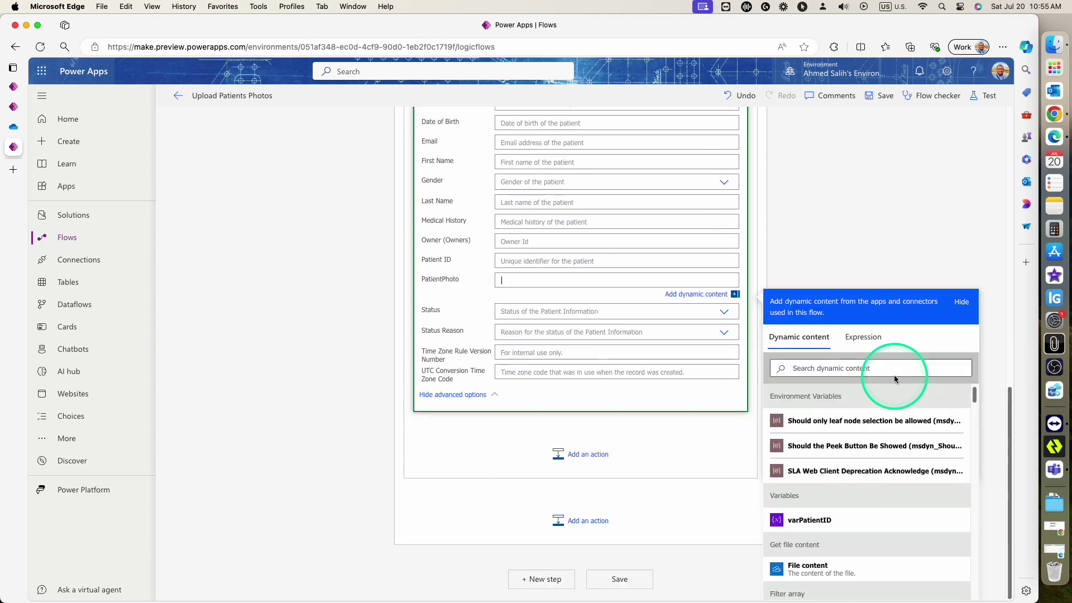
click(872, 342)
click(847, 374)
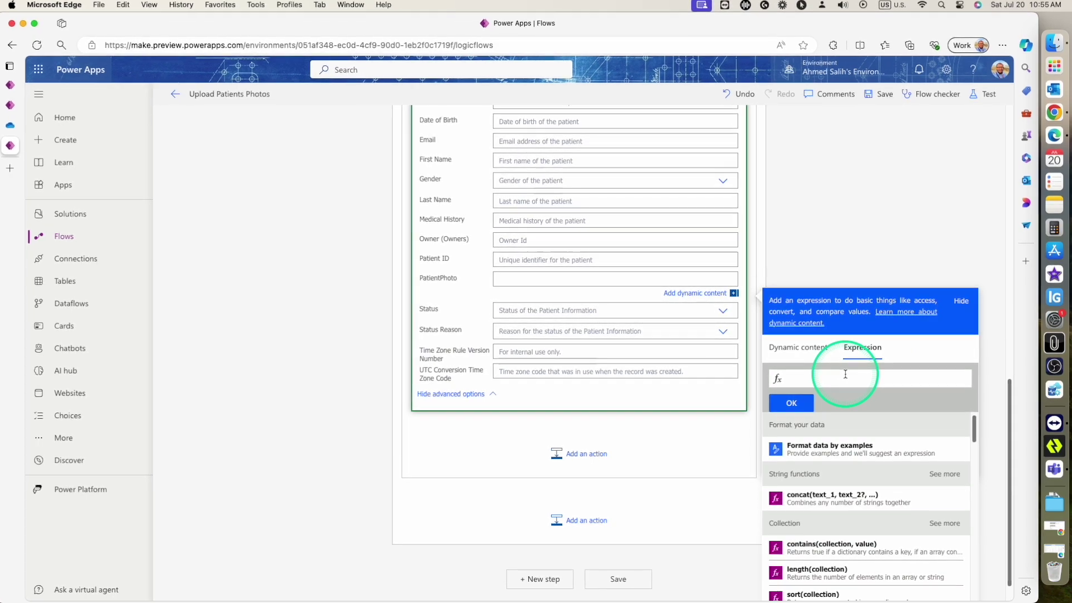
text(out)
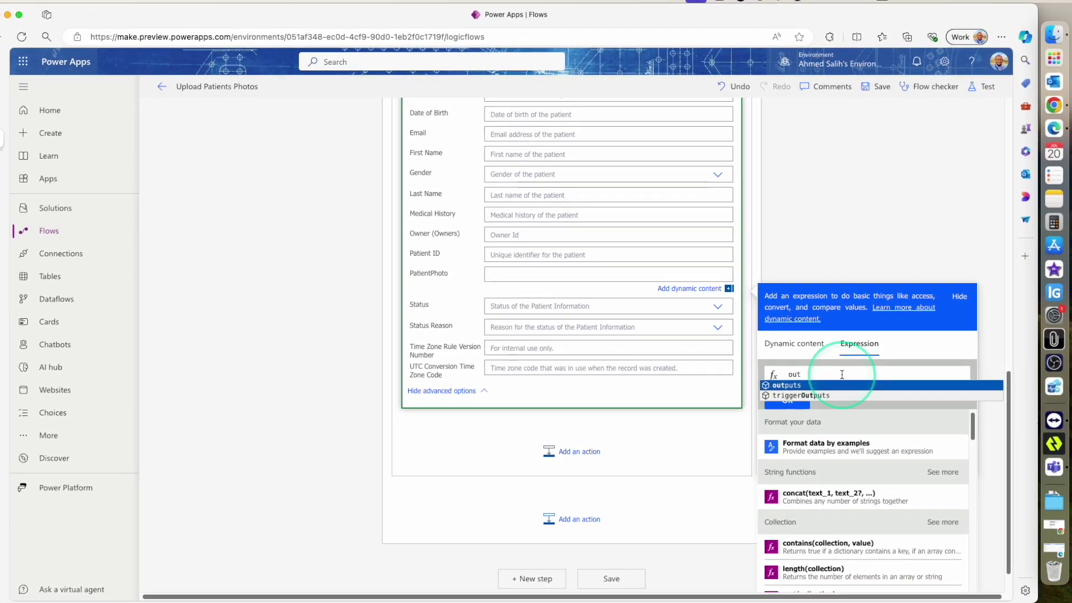
key(Tab)
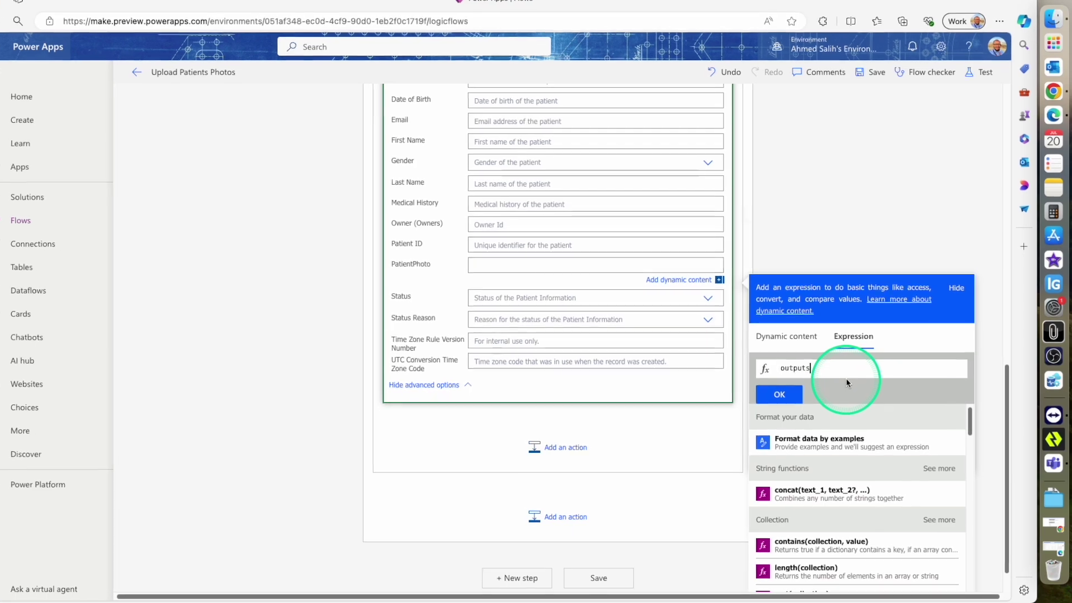
text(()
click(784, 340)
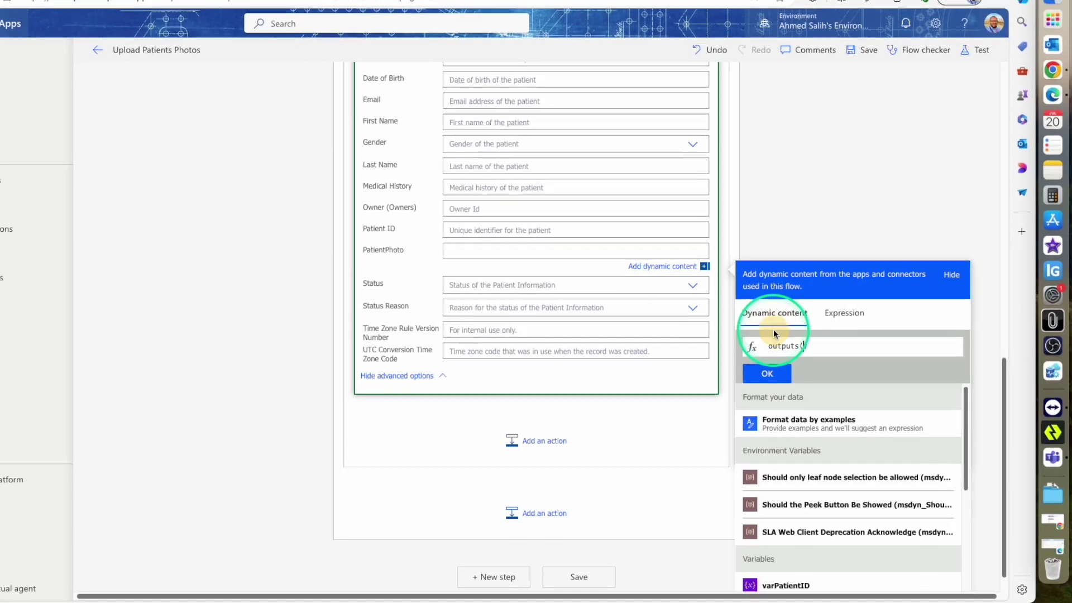
scroll(851, 483, down, 2)
scroll(846, 480, down, 3)
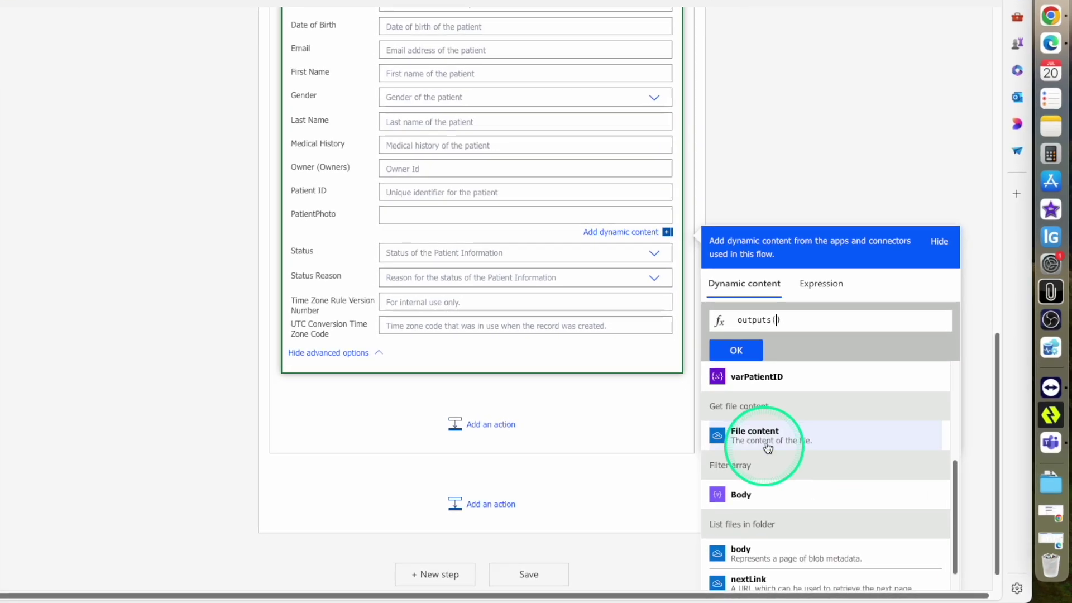
click(768, 447)
drag(774, 319, 685, 321)
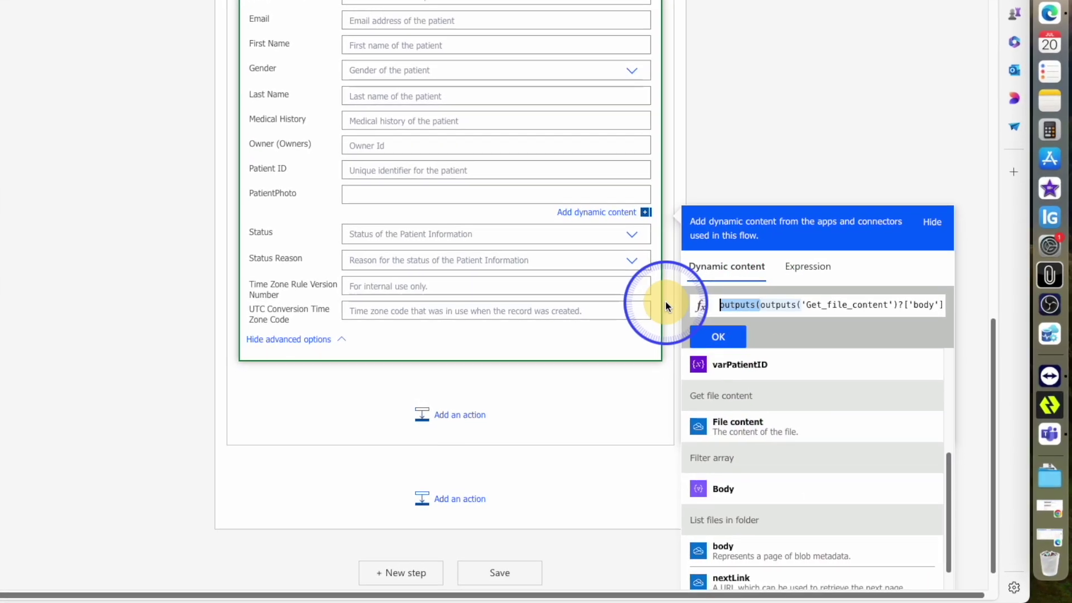
key(BackSpace)
click(902, 277)
key(BackSpace)
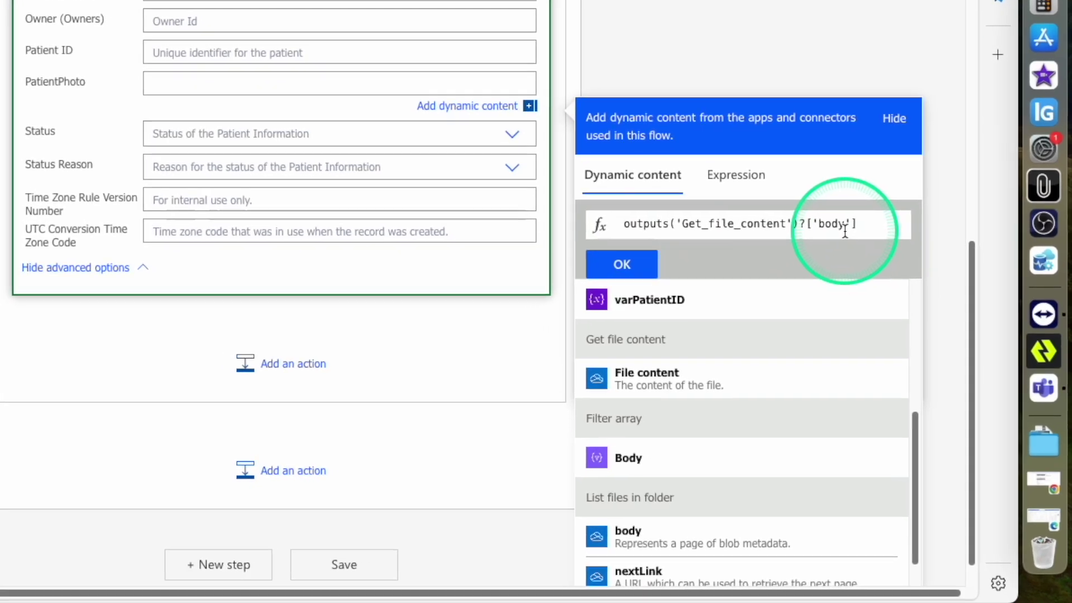
- Append ['$content'] to the Get file content body expression and apply it to the PatientPhoto field
text([])
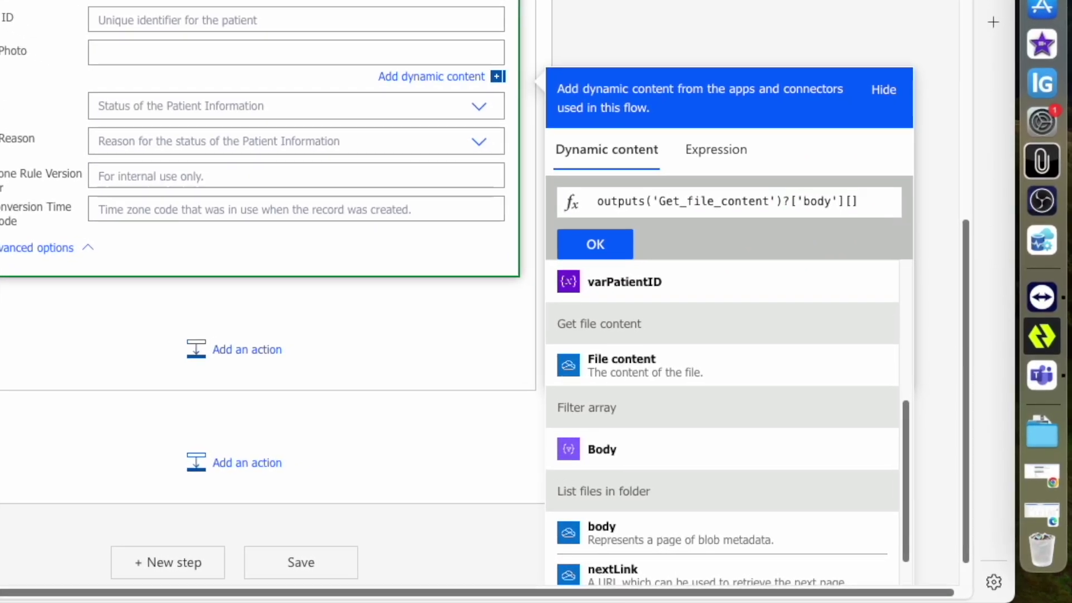
text(''$content)
click(798, 188)
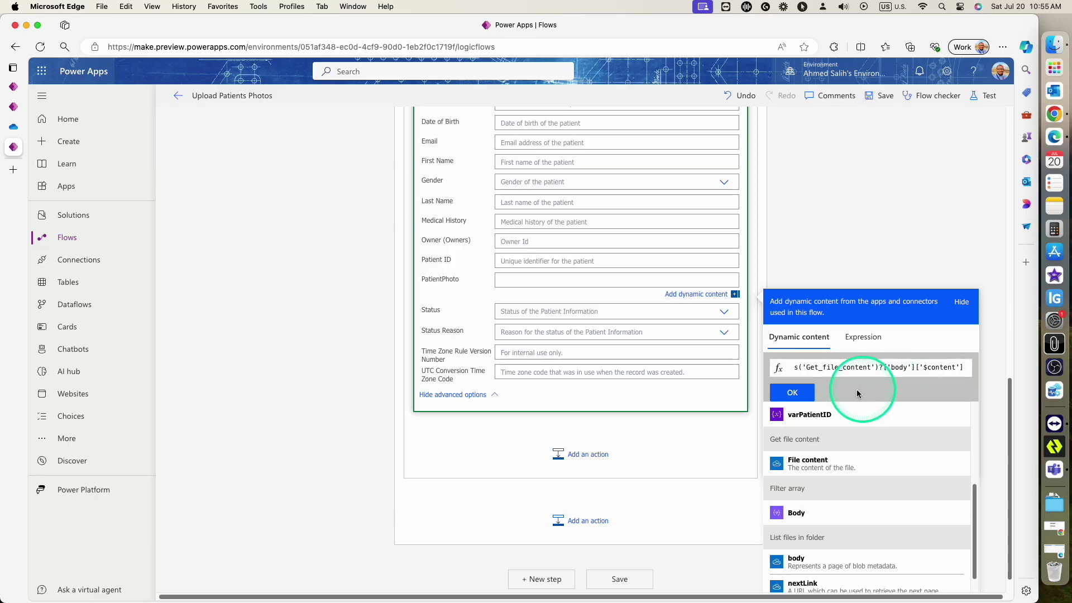
click(801, 400)
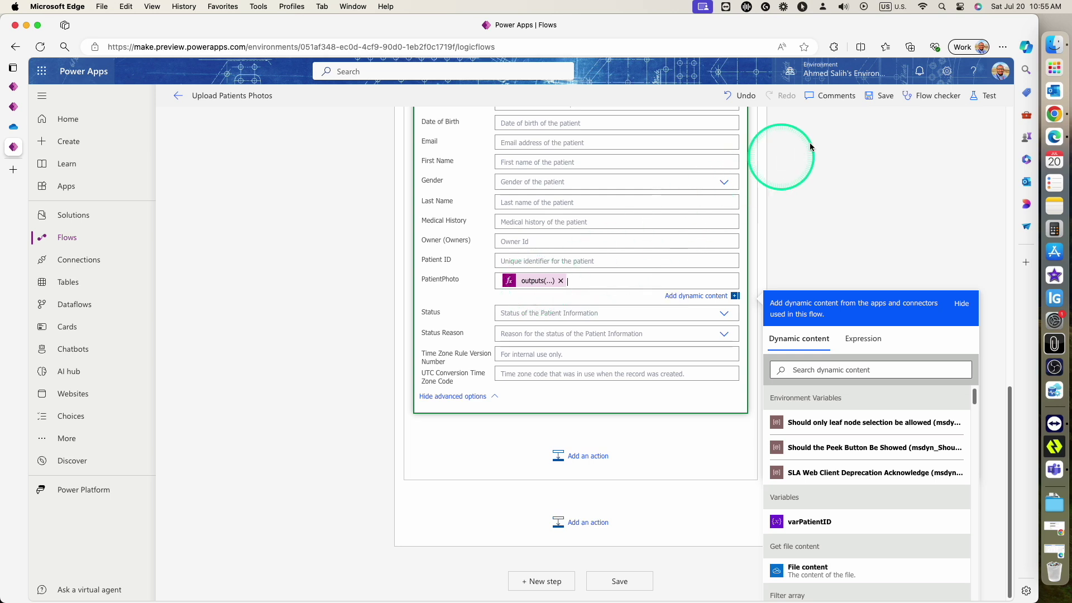
- Save the flow, check the PatientPhoto column of the Patient Information table, and run a manual test of the flow
click(879, 96)
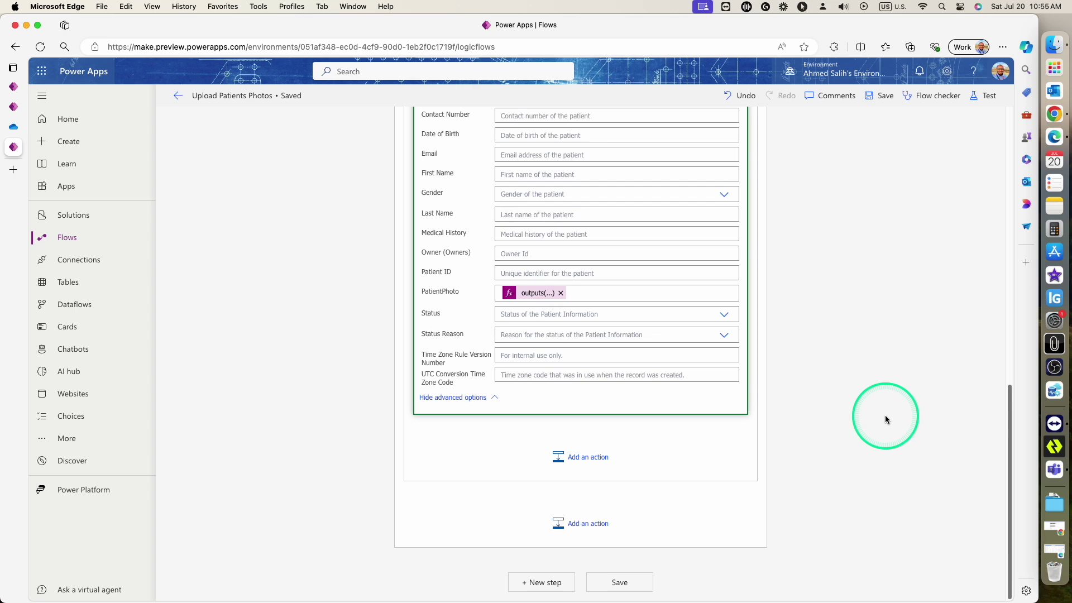
click(17, 107)
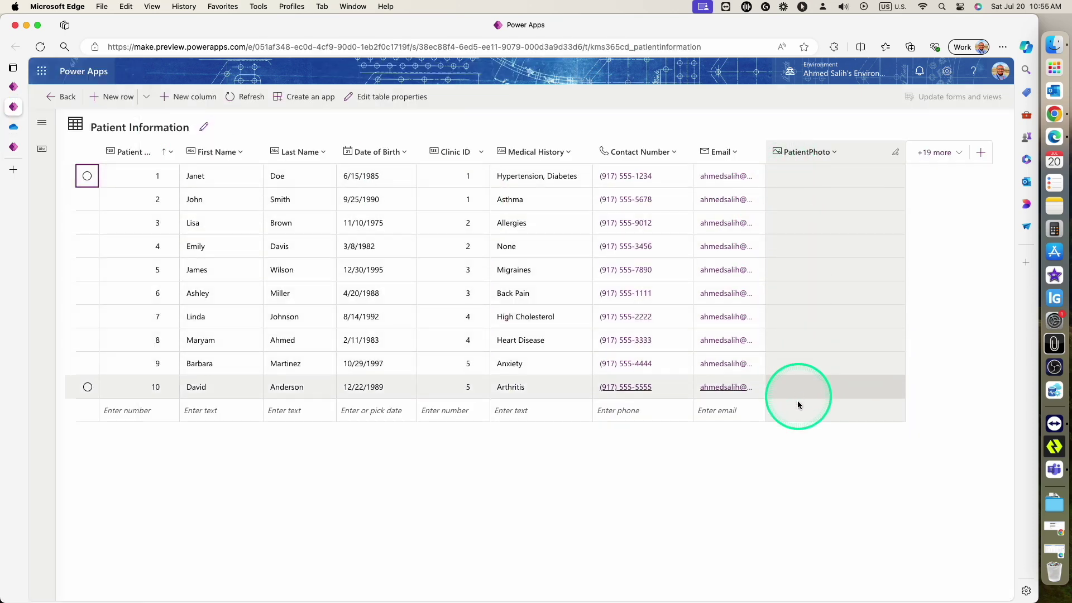
click(16, 149)
click(976, 99)
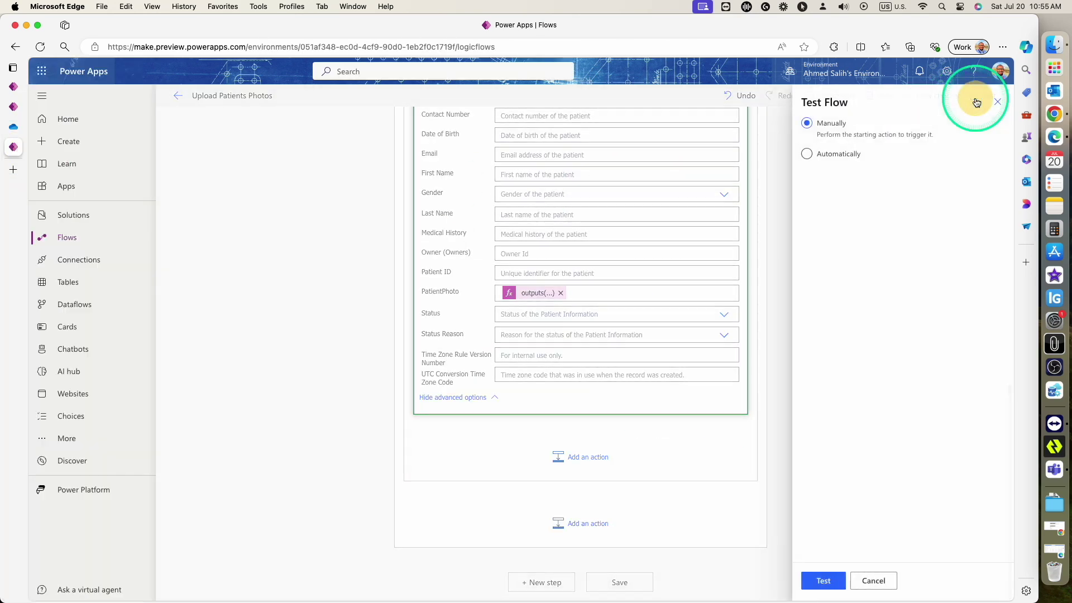
click(823, 582)
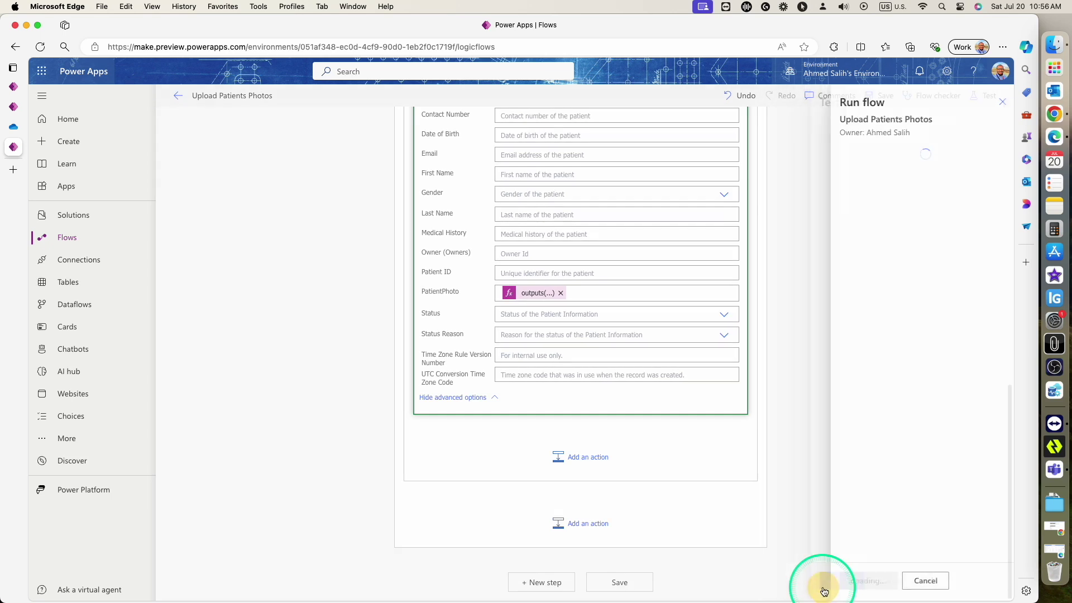
click(857, 581)
click(855, 579)
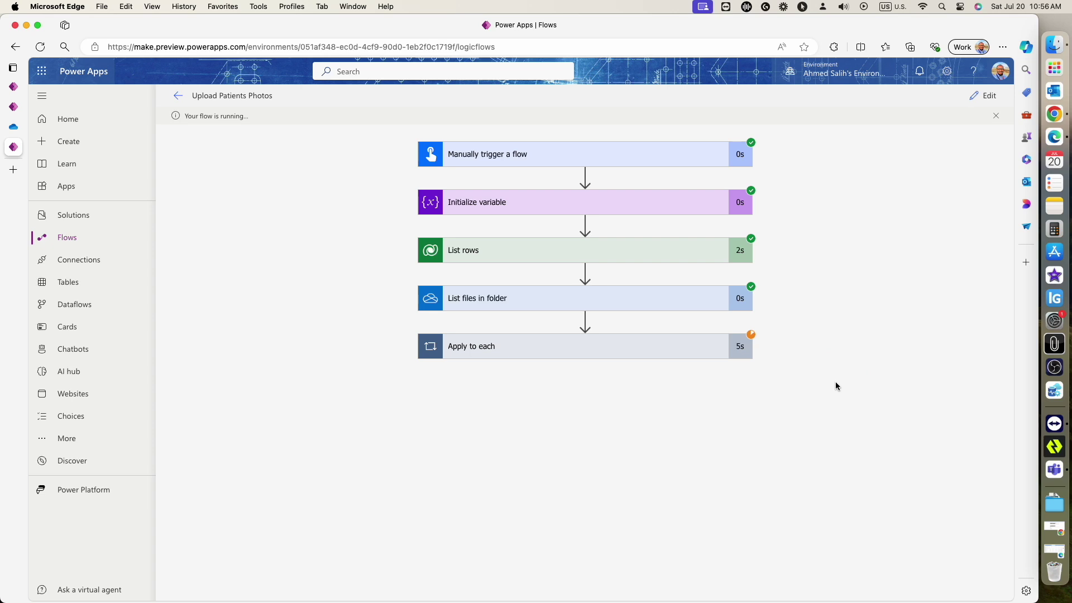
- Expand Apply to each and Apply to each 2 in the run and examine the inputs and outputs of Get file content
click(614, 343)
click(592, 519)
scroll(808, 402, down, 3)
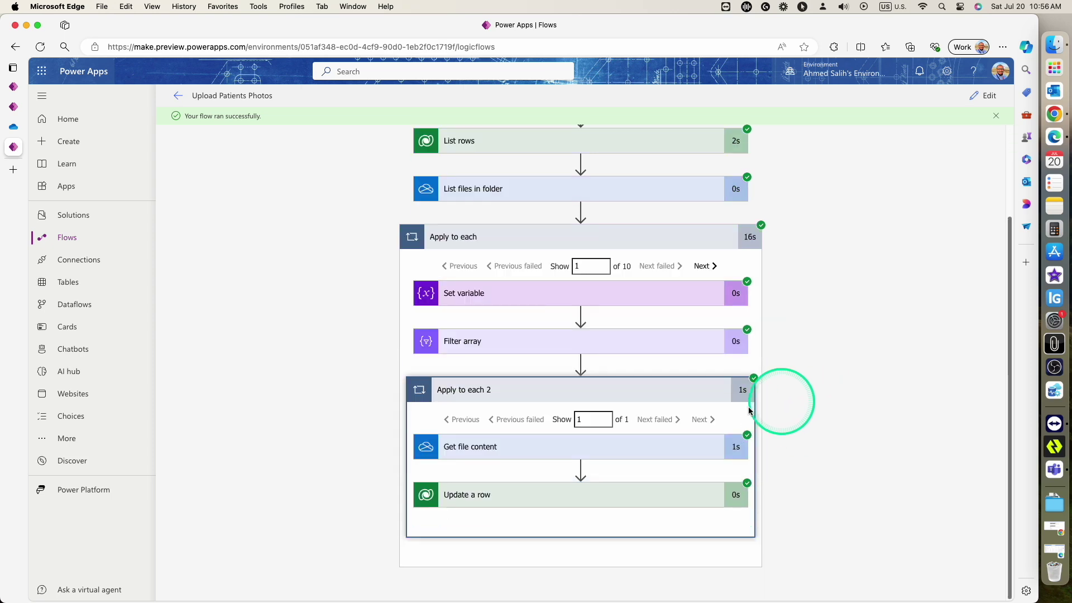
click(660, 447)
scroll(801, 402, down, 5)
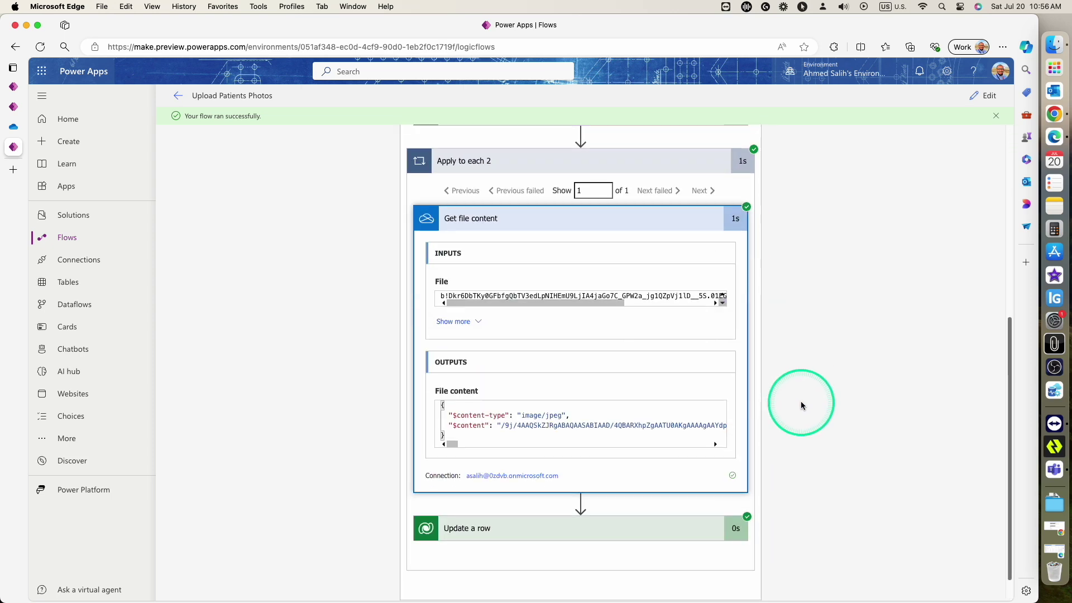
- Examine the Update a row output body in the run, including the full kms365cd_patientphoto value
click(608, 529)
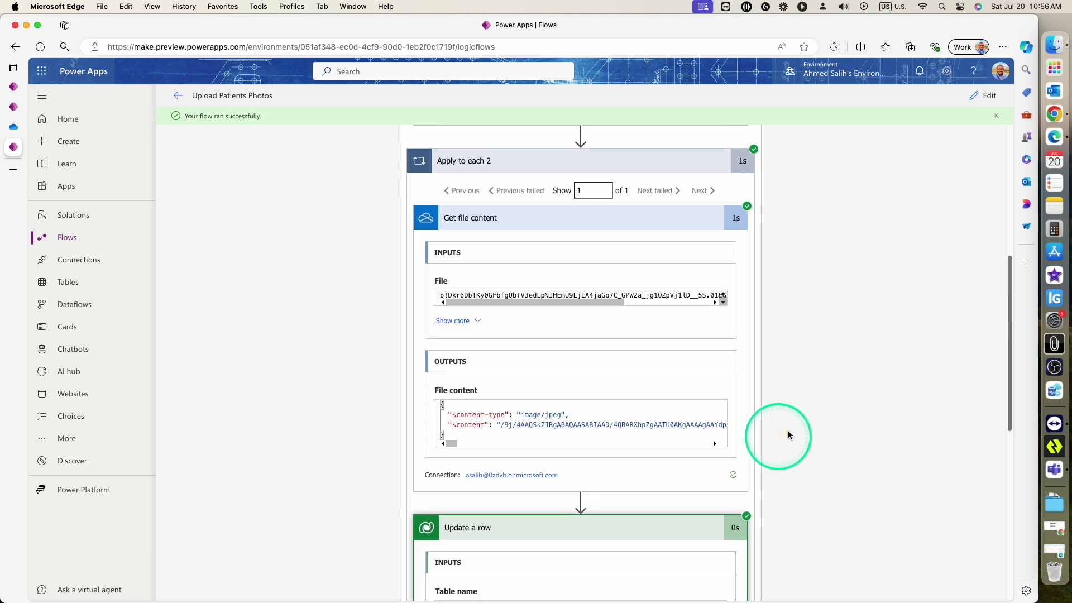
scroll(802, 420, down, 10)
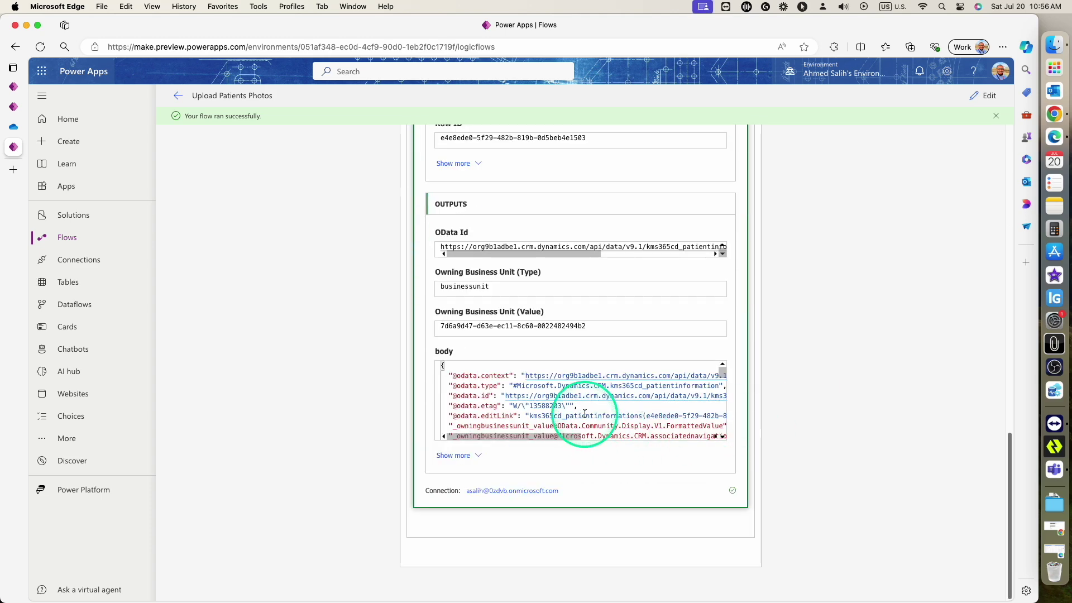
scroll(585, 413, down, 5)
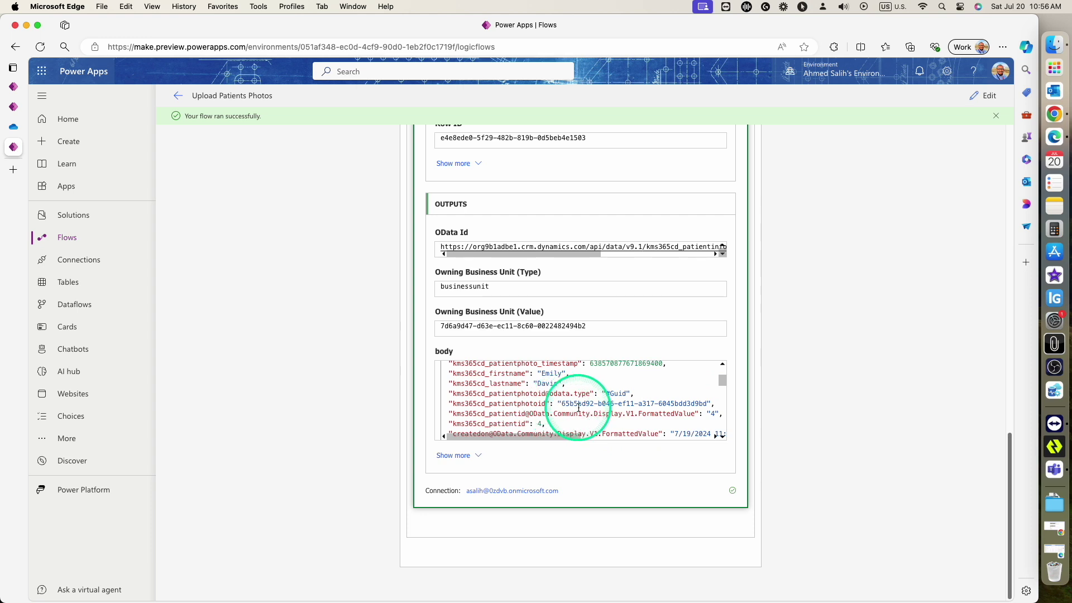
scroll(579, 407, down, 3)
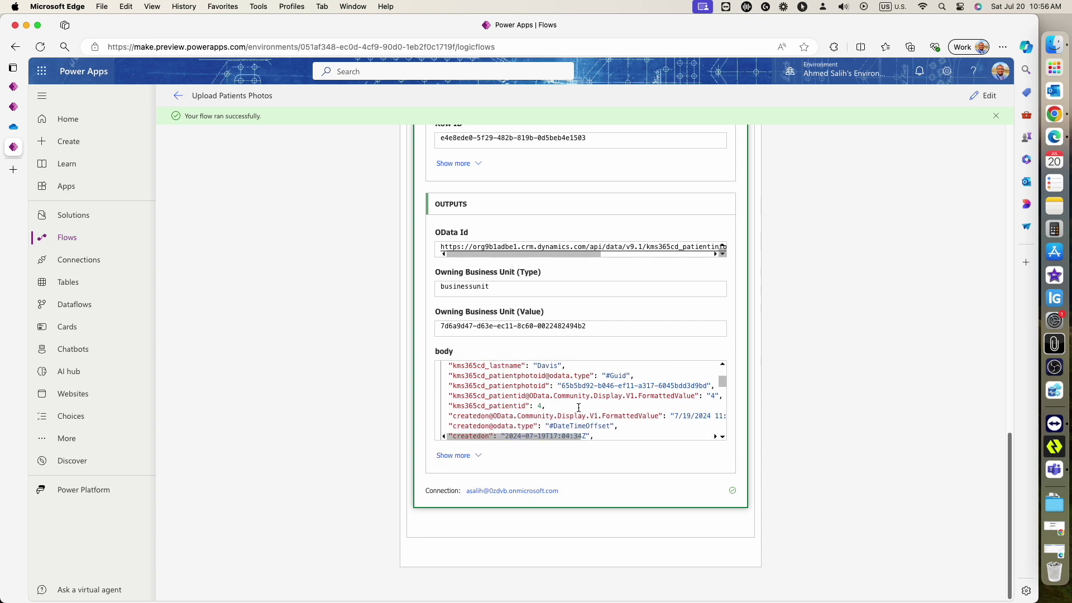
scroll(579, 407, down, 5)
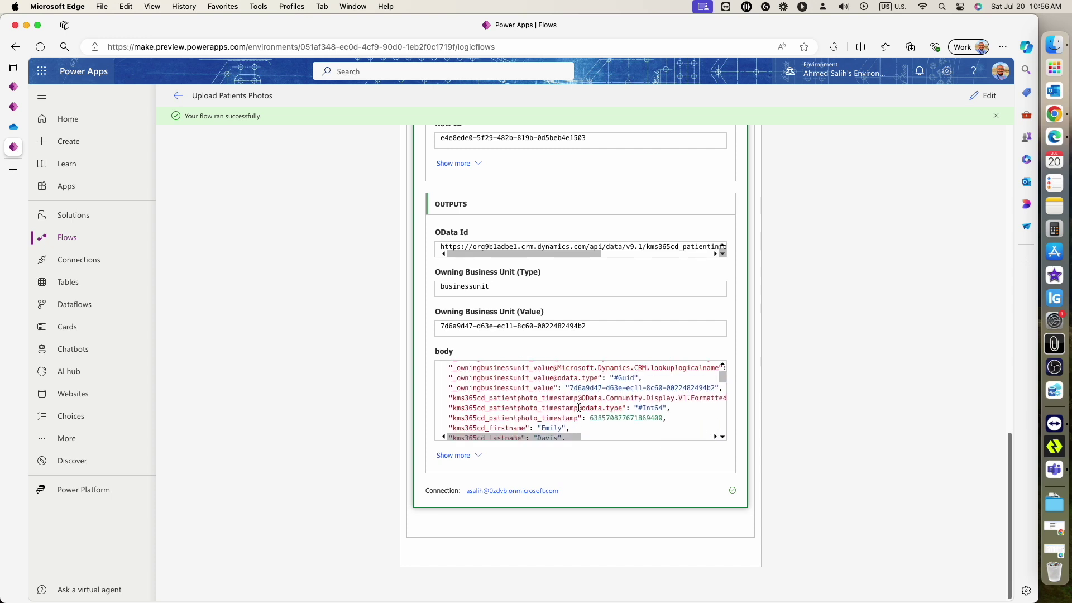
scroll(578, 408, up, 8)
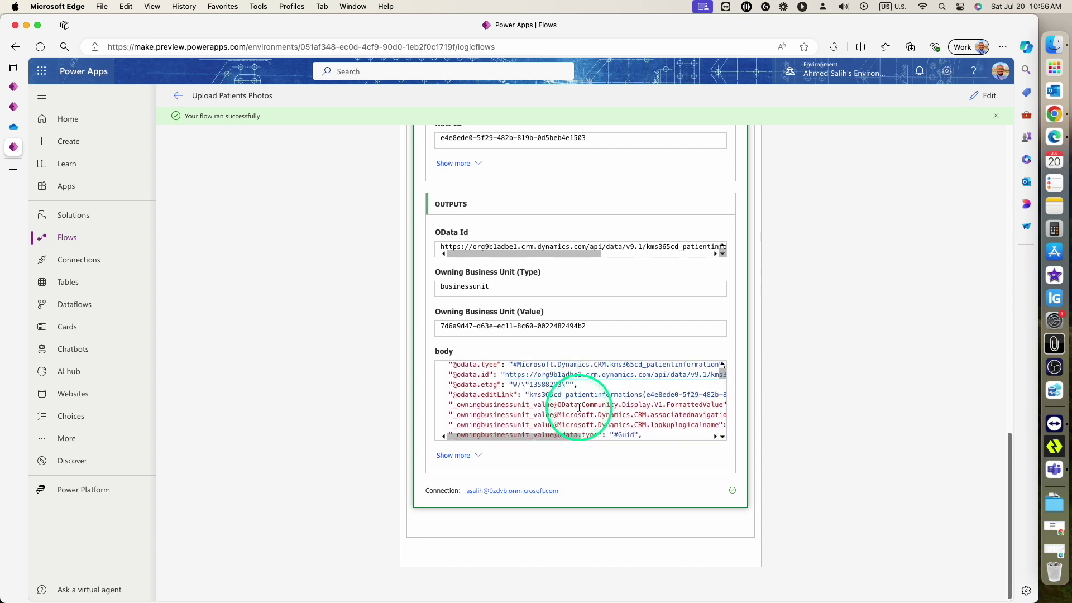
scroll(579, 408, down, 10)
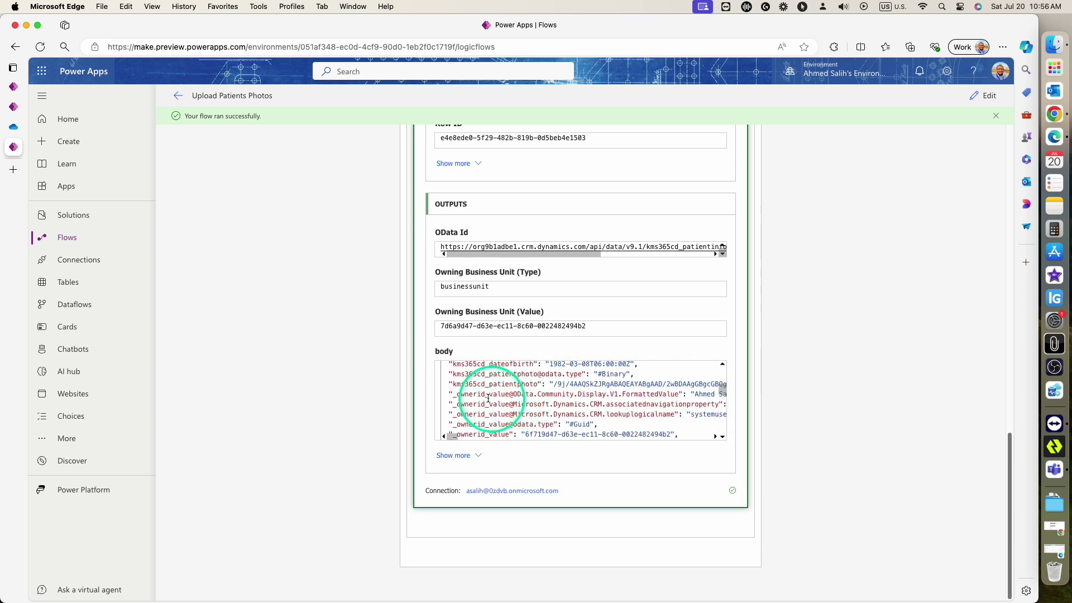
drag(452, 384, 719, 387)
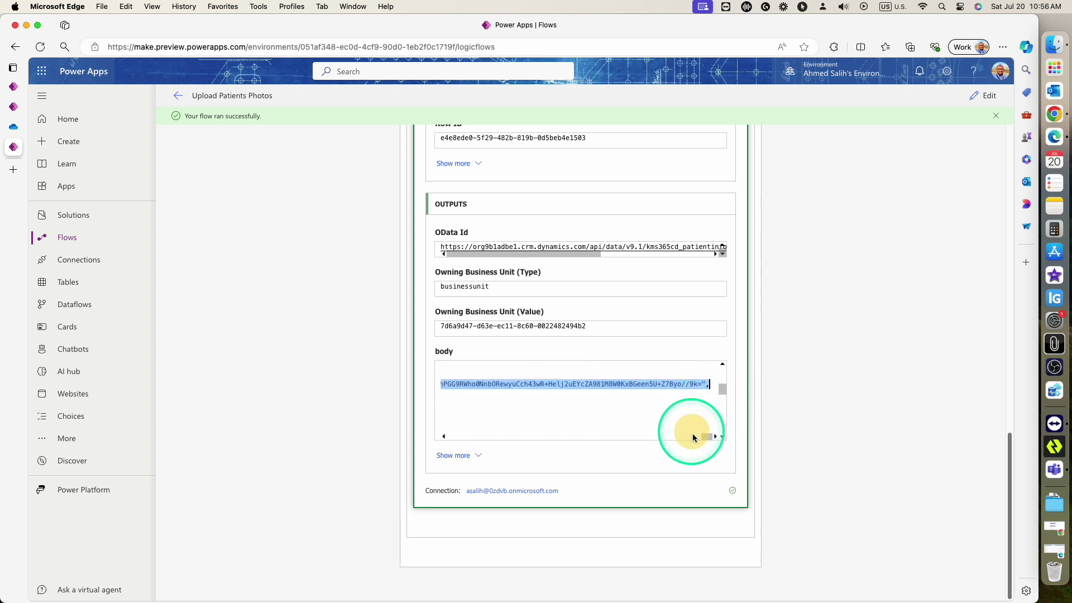
drag(706, 437, 447, 436)
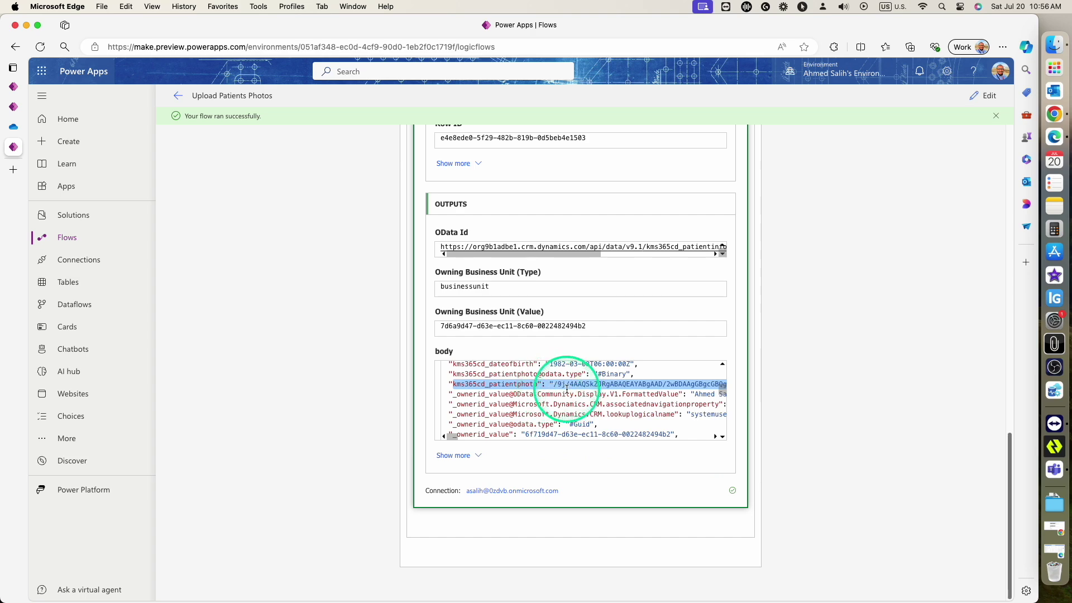
- Compare the patient photo value with the $content value in the Get file content output
scroll(566, 389, up, 2)
scroll(635, 350, up, 5)
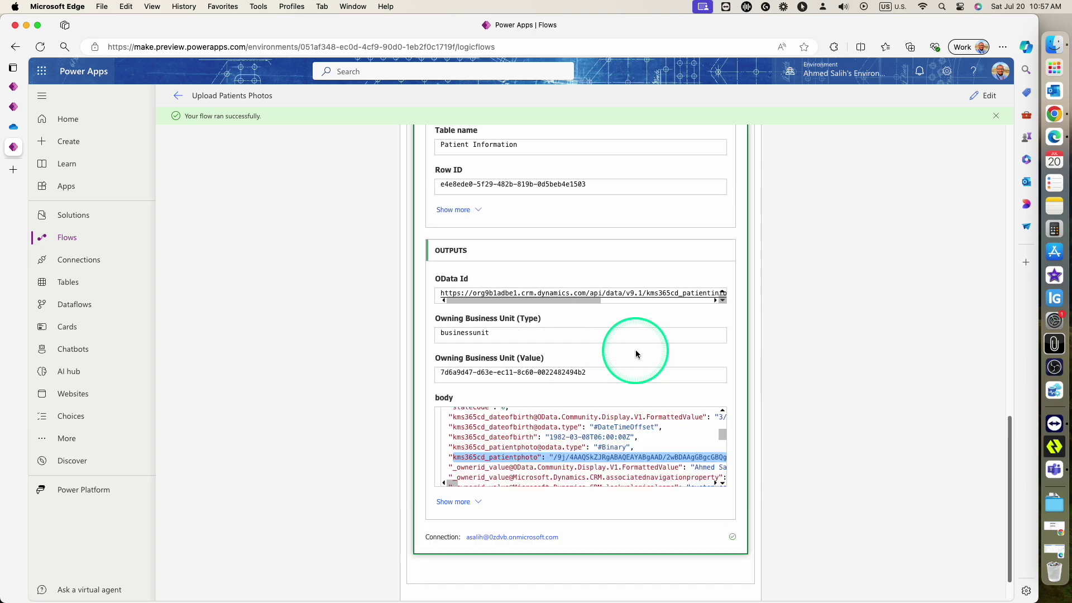
scroll(635, 349, up, 3)
click(501, 202)
drag(500, 202, 712, 211)
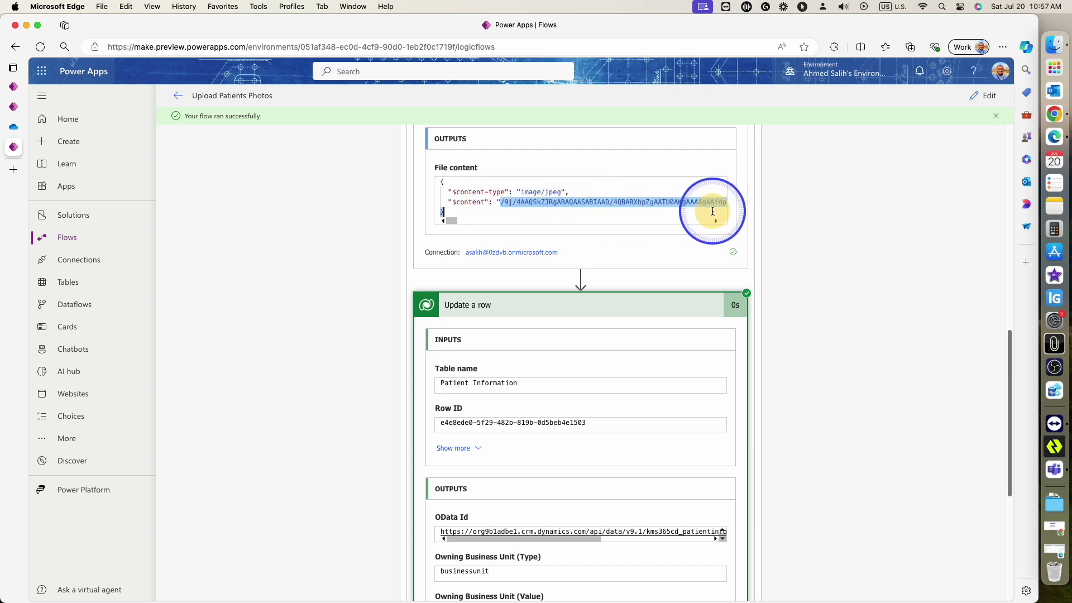
- Refresh the Patient Information table and check the PatientPhoto column for the uploaded images
click(18, 111)
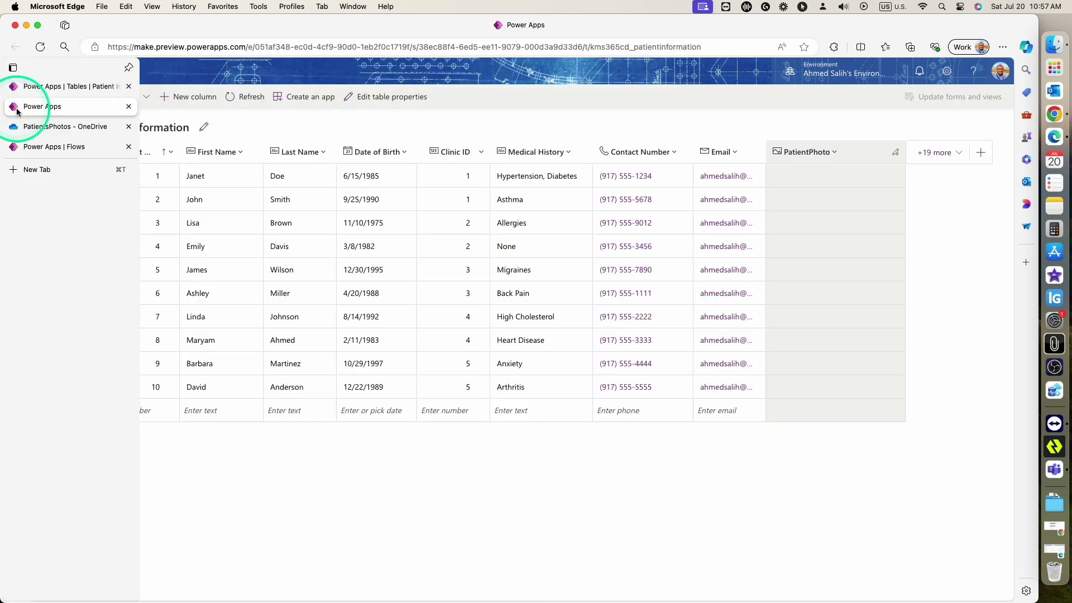
click(237, 98)
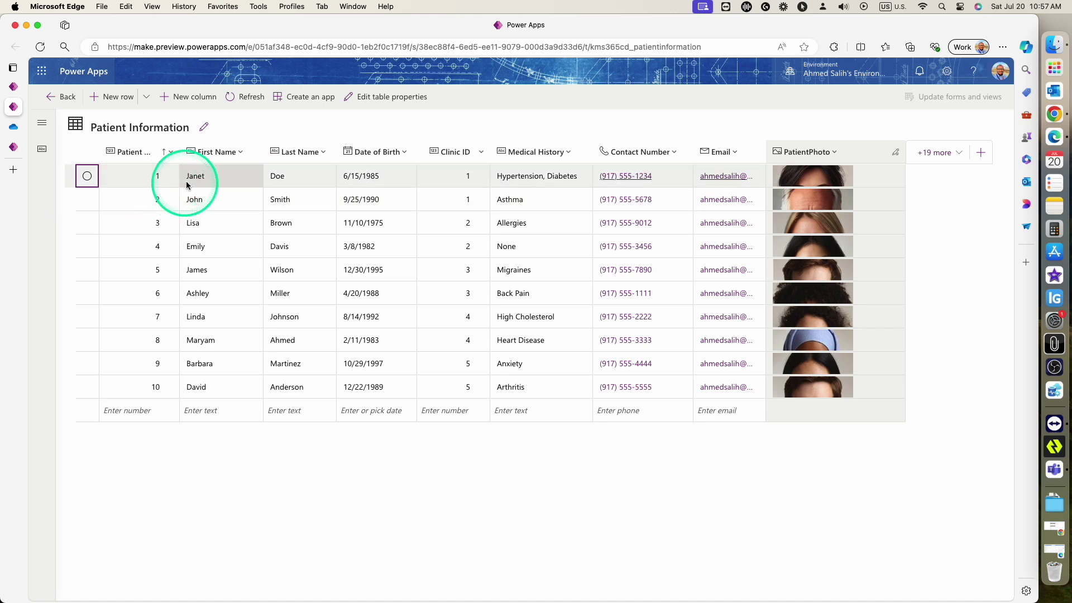
- Open the Patient ID 1 row in its form, compare its photo with 1.jpg in OneDrive's PatientsPhotos folder, and return to the refreshed table
click(208, 177)
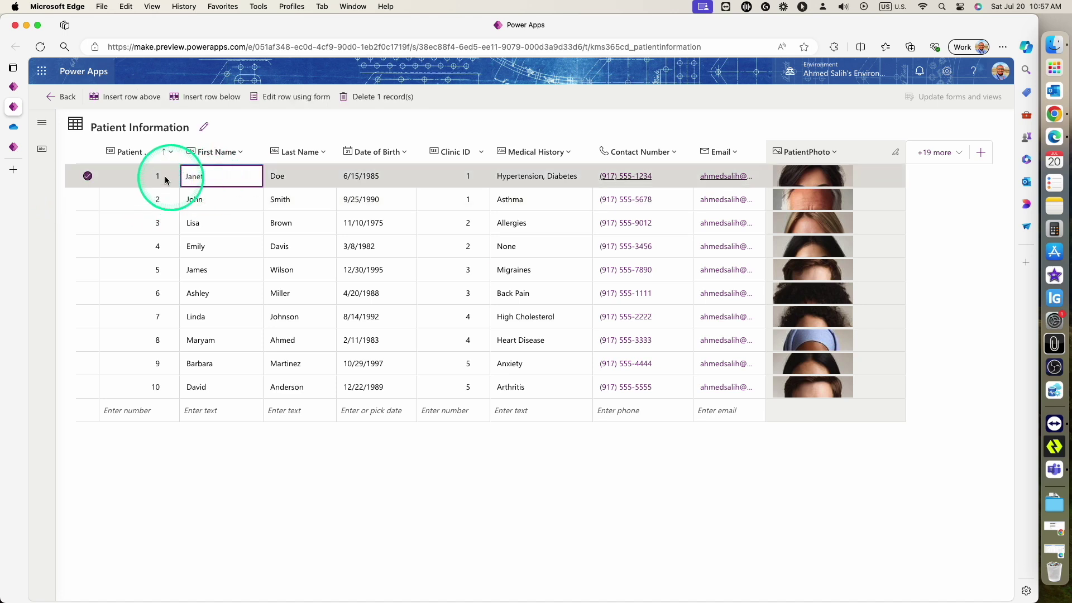
click(277, 99)
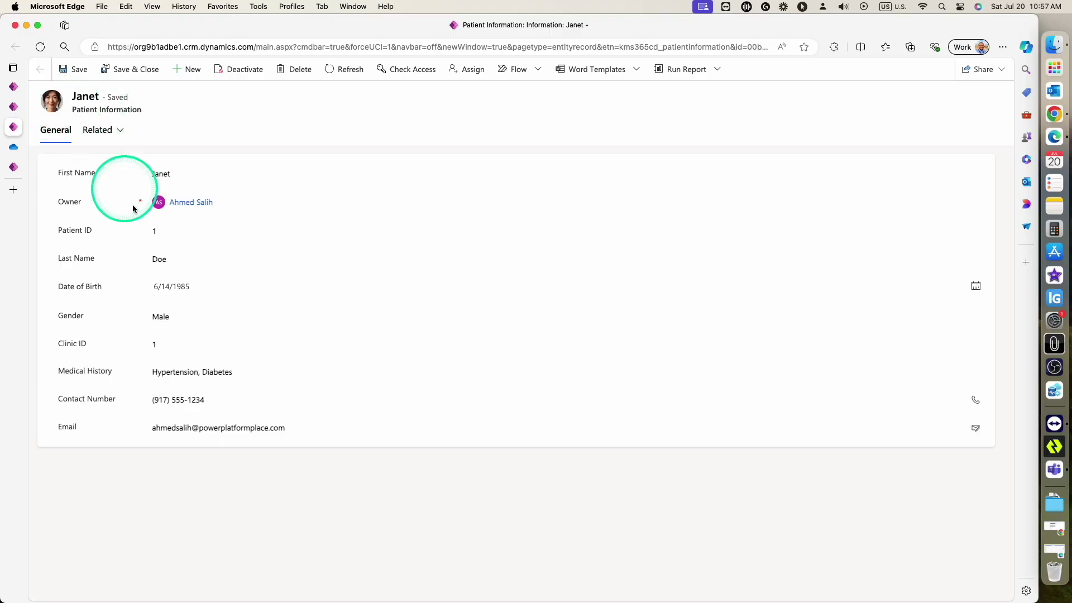
click(14, 147)
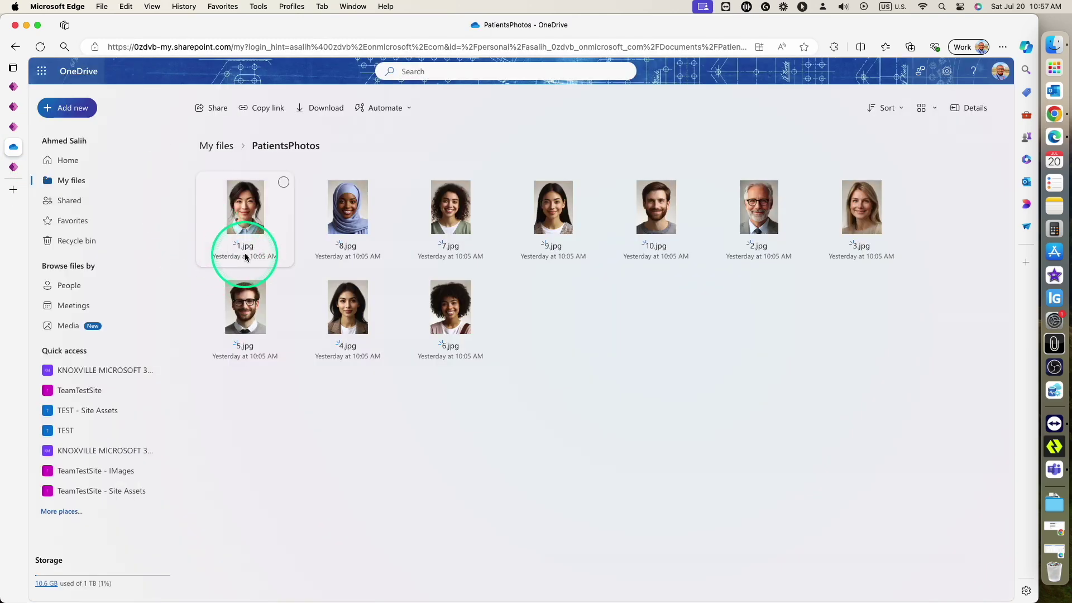
click(19, 127)
click(67, 116)
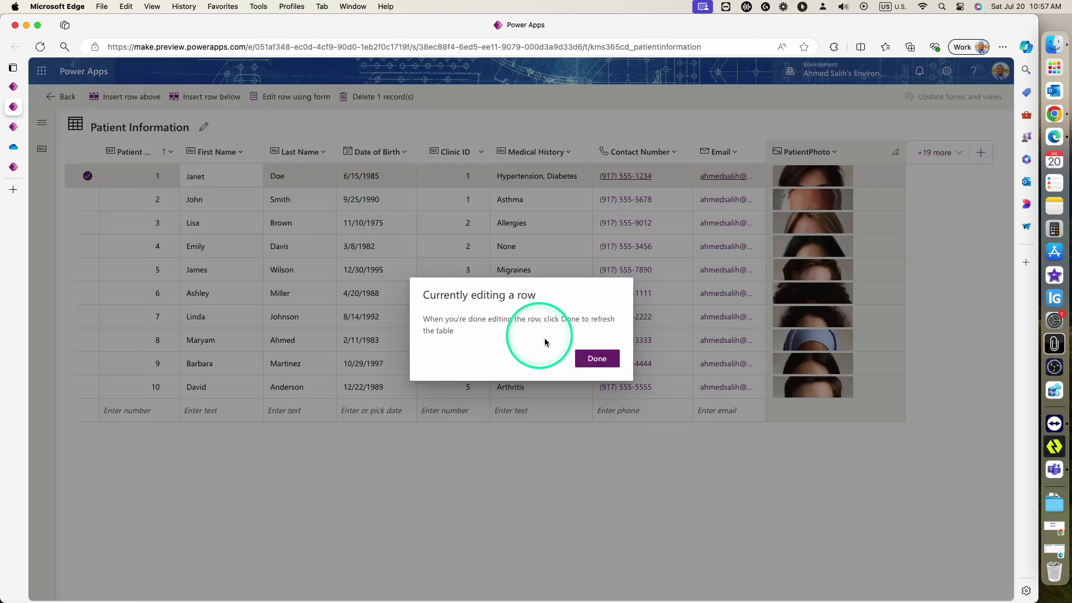
click(541, 352)
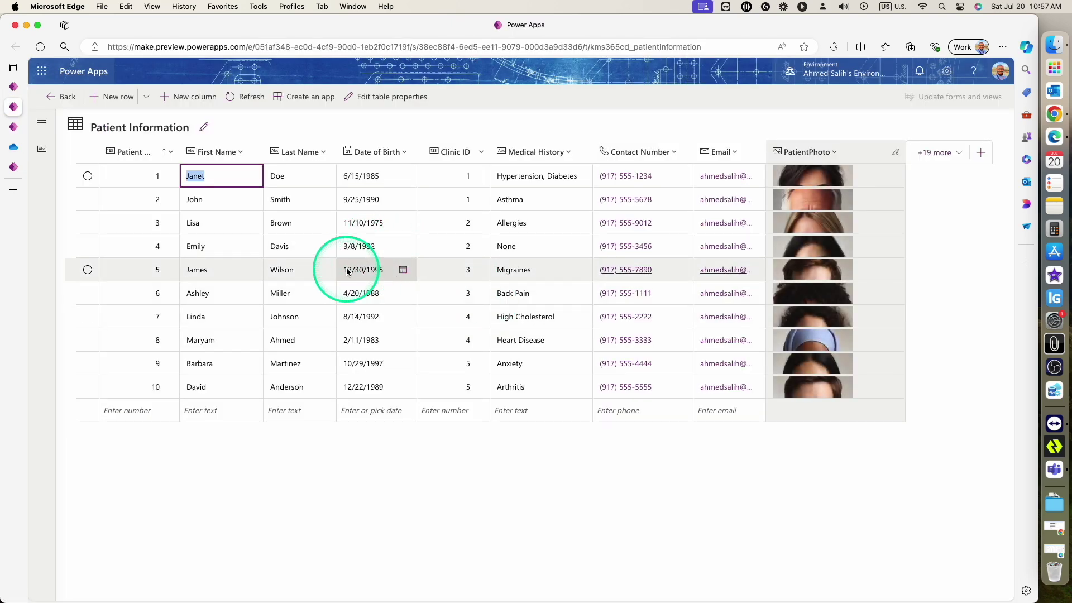
- Open the Patient ID 5 row in its form and compare its photo with 5.jpg in OneDrive's PatientsPhotos folder
click(317, 270)
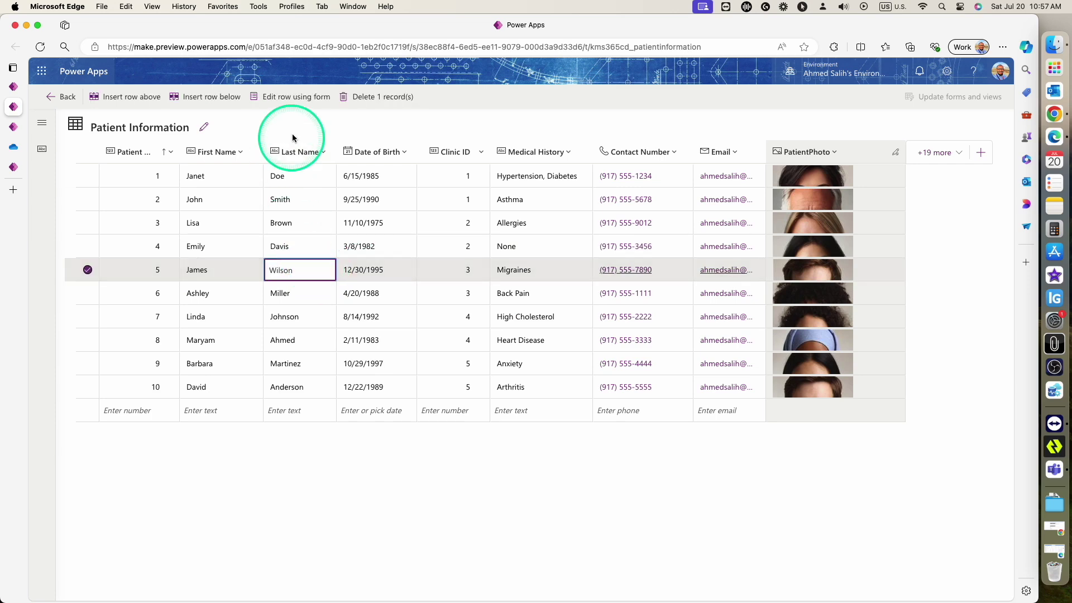
click(291, 101)
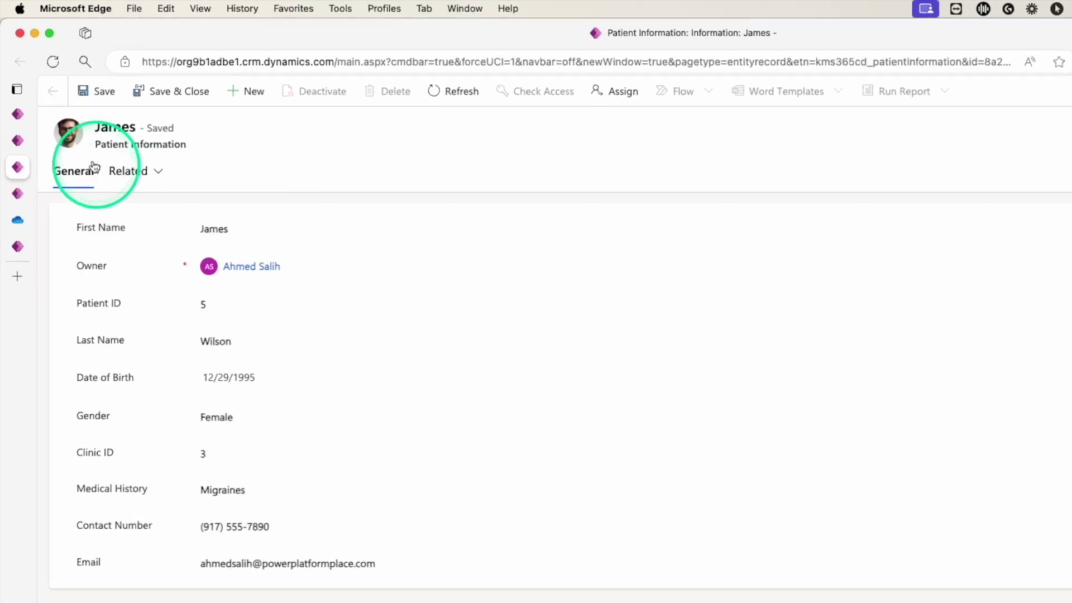
click(80, 243)
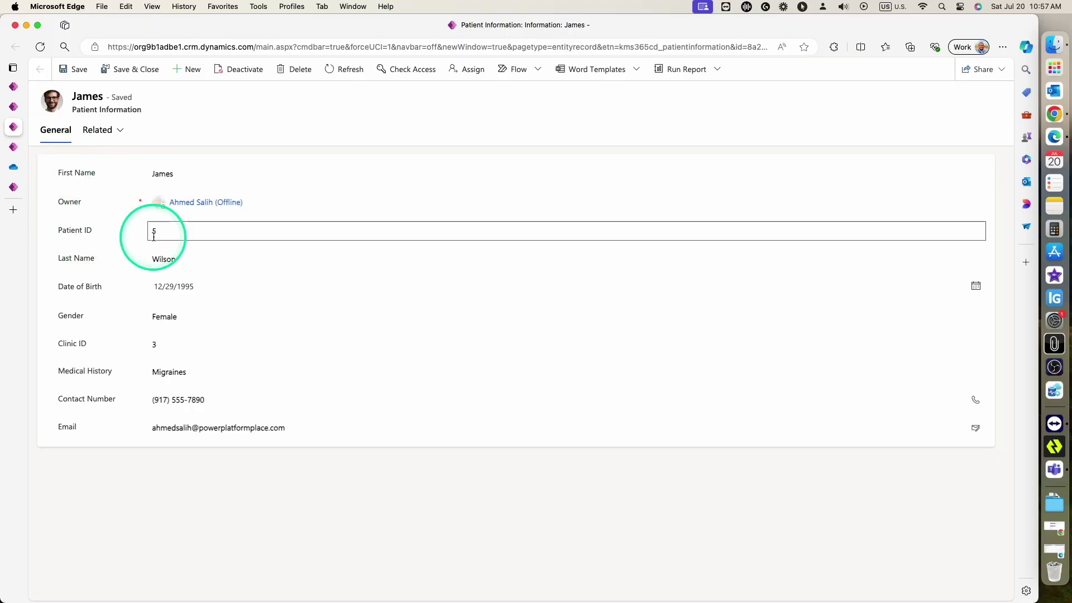
click(106, 203)
click(15, 167)
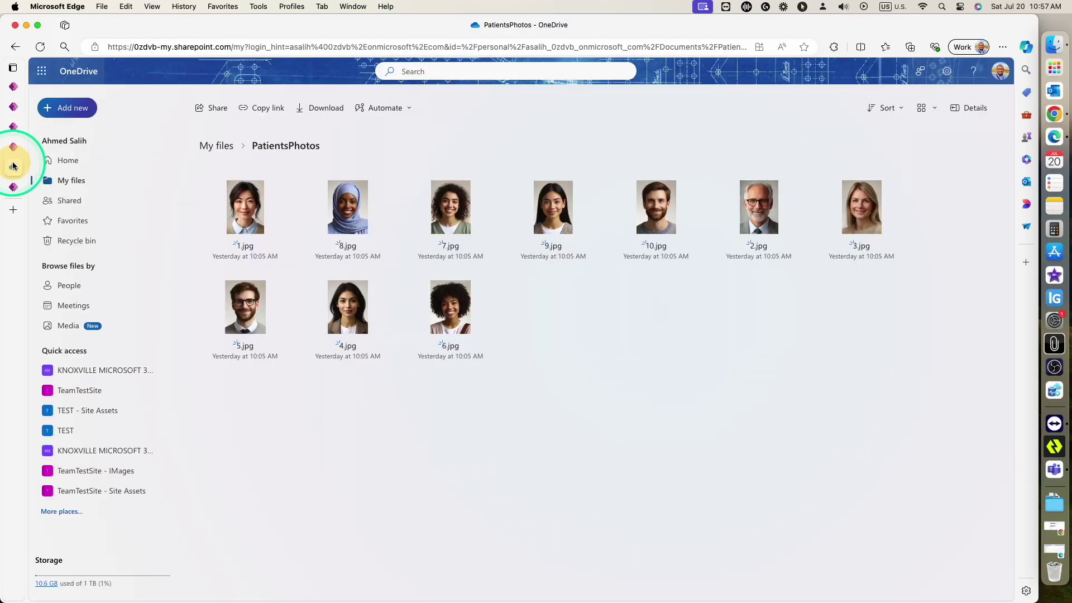